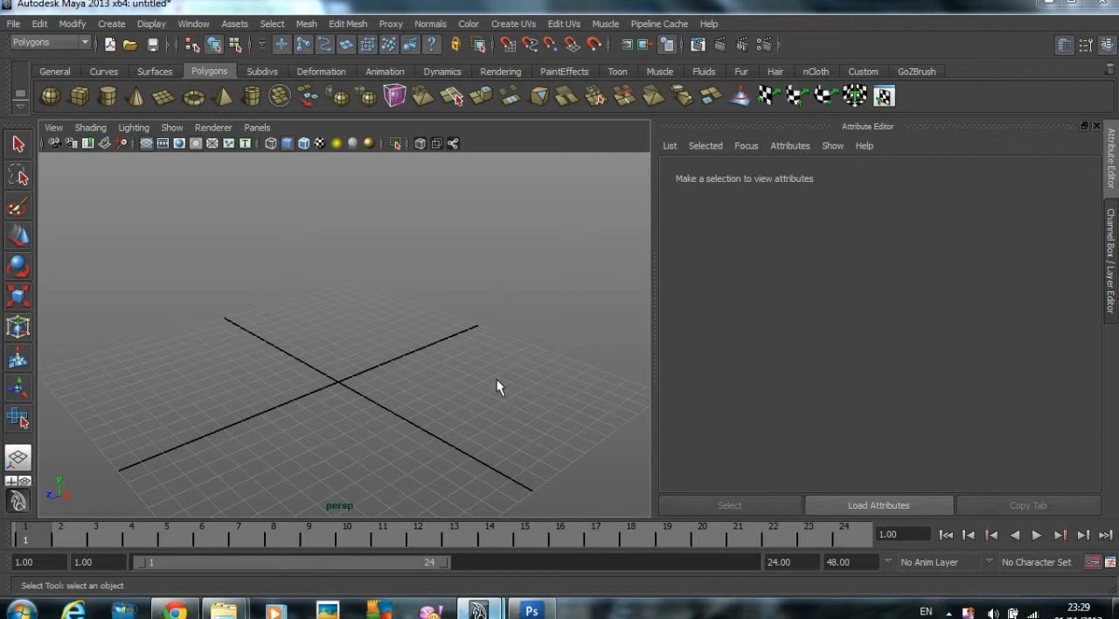
Step: Switch to Photoshop and examine the reference texture crate.jpg
click(531, 610)
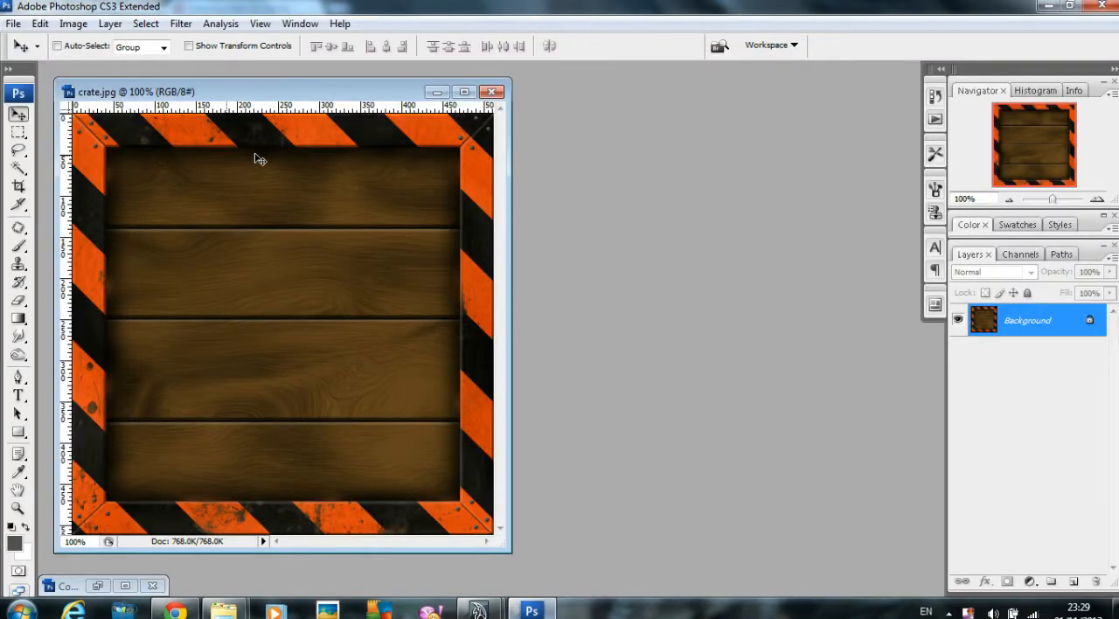
drag(206, 82, 334, 75)
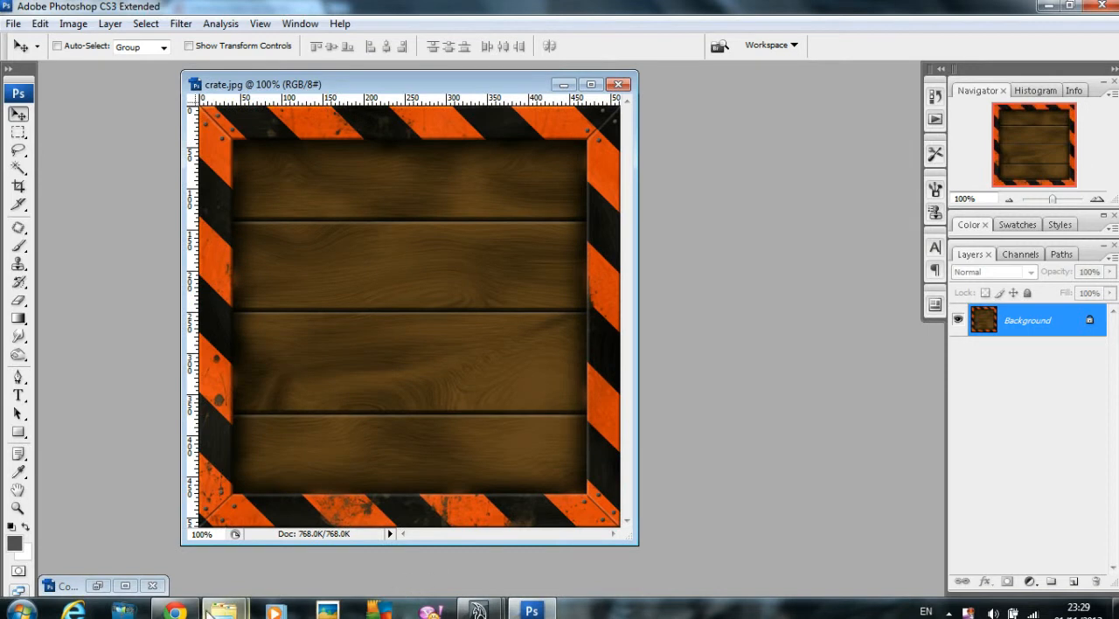
Step: Switch to Chrome, search Google for "crate texture" and browse the image results
click(176, 610)
click(335, 9)
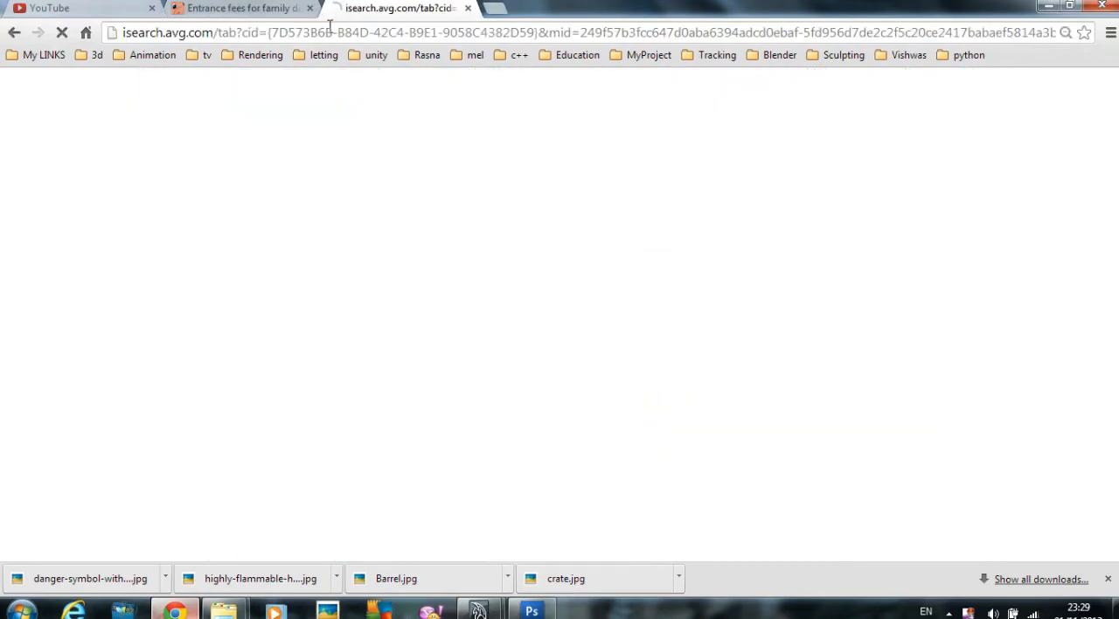
click(223, 32)
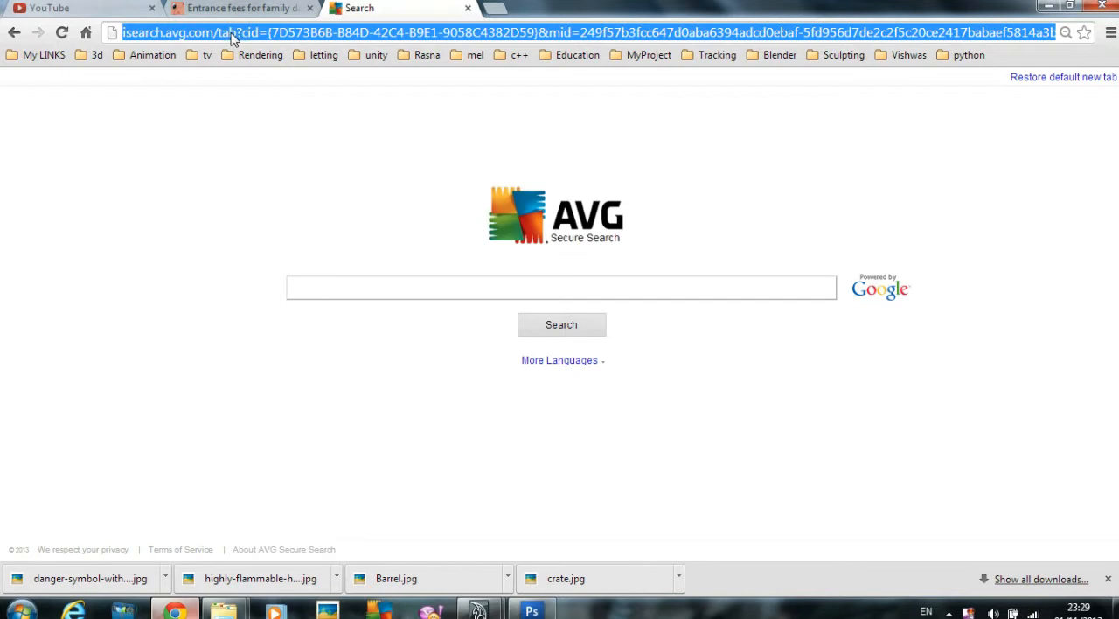
text(go)
key(Return)
text(crate texture)
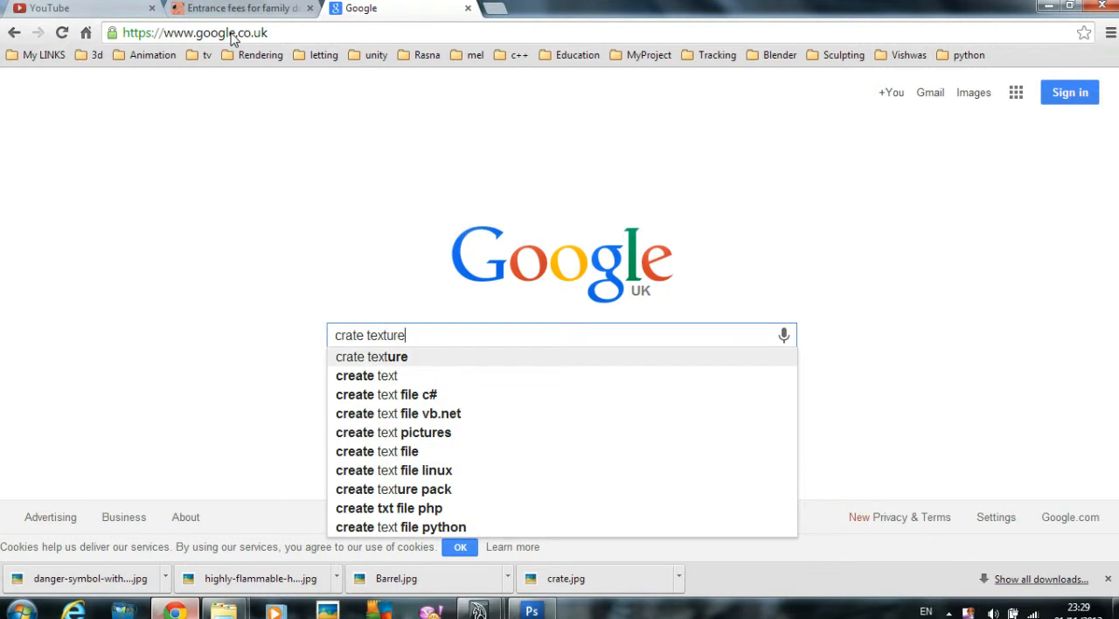
key(Return)
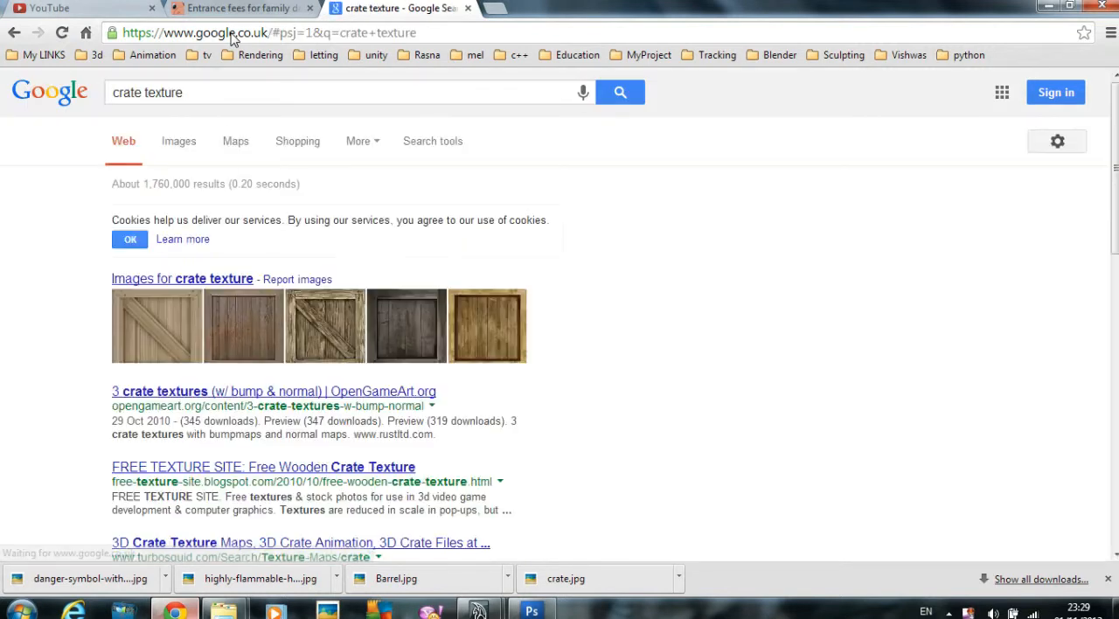
click(185, 145)
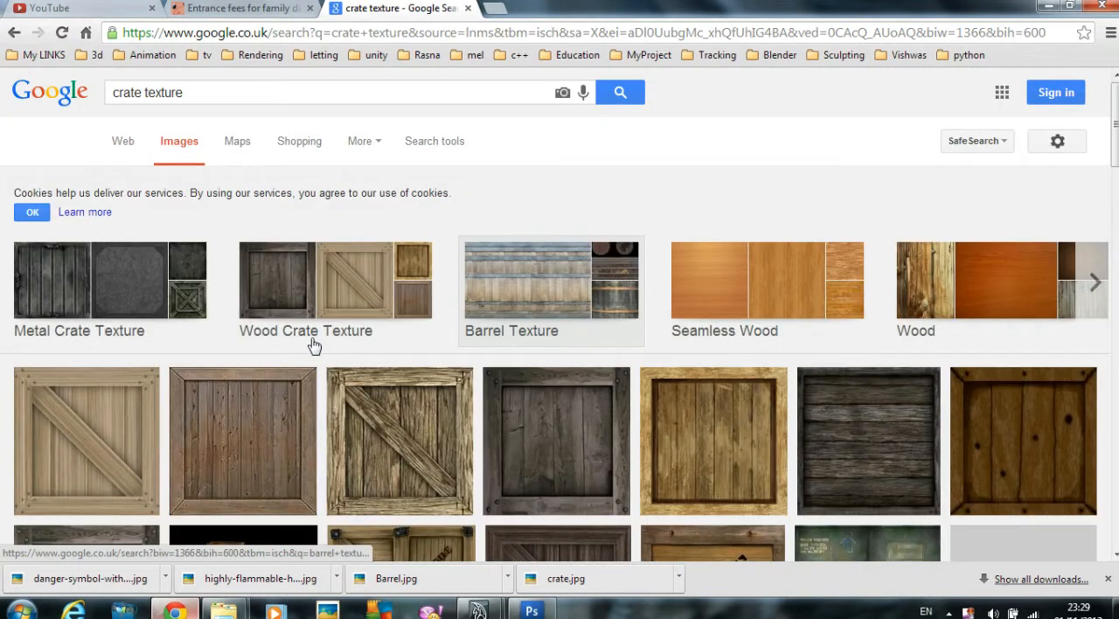
scroll(210, 179, down, 3)
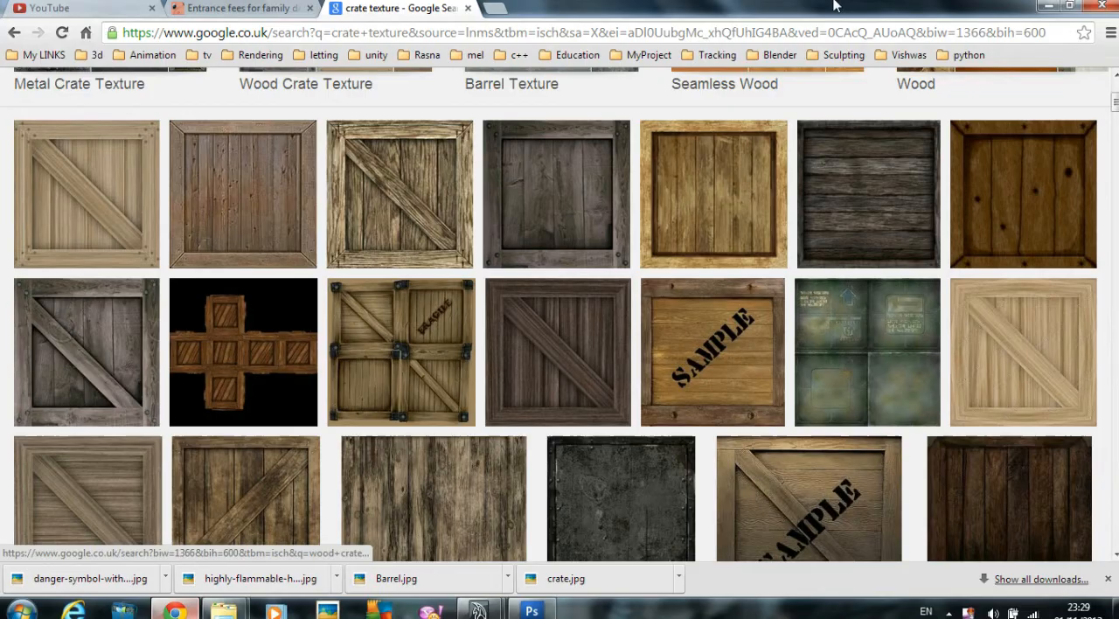
Step: Return to Maya and show the Channel Box / Layer Editor
click(1048, 6)
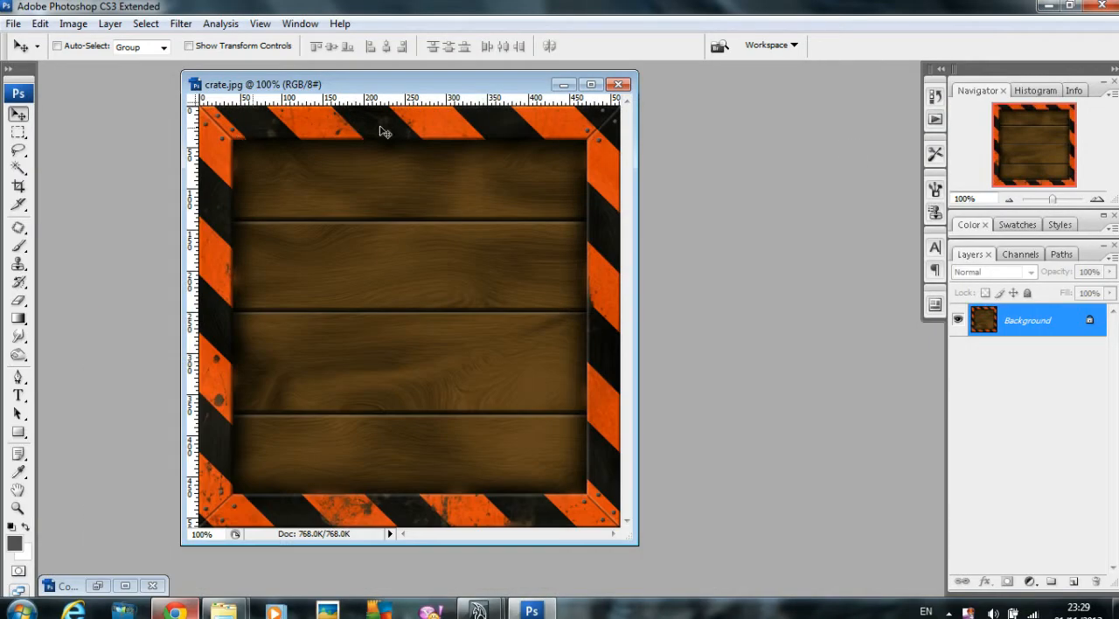
click(1050, 6)
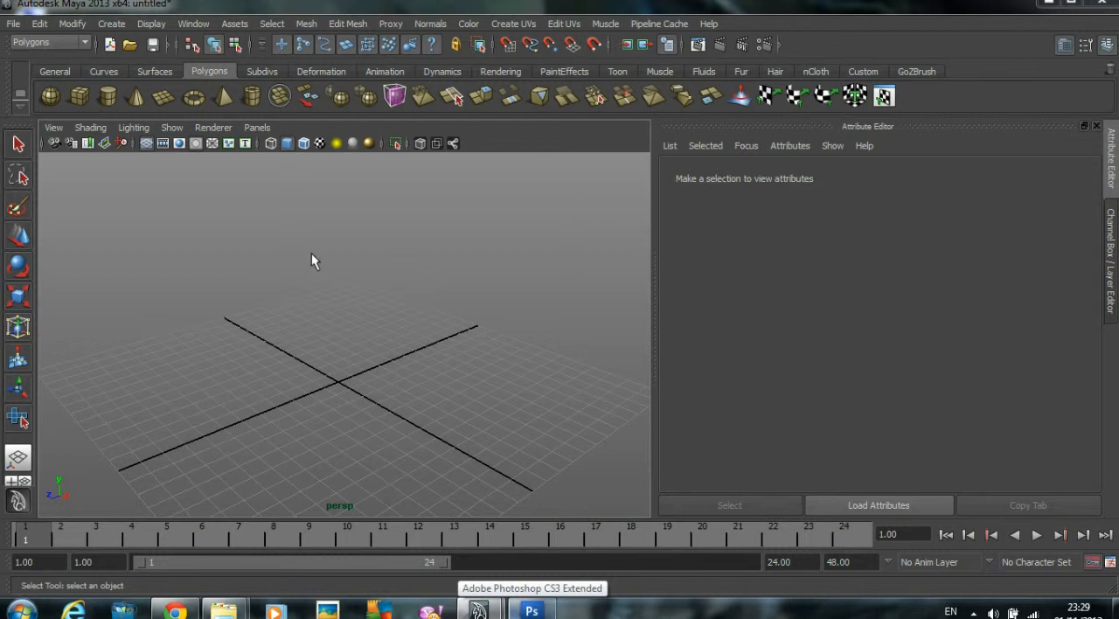
click(1110, 225)
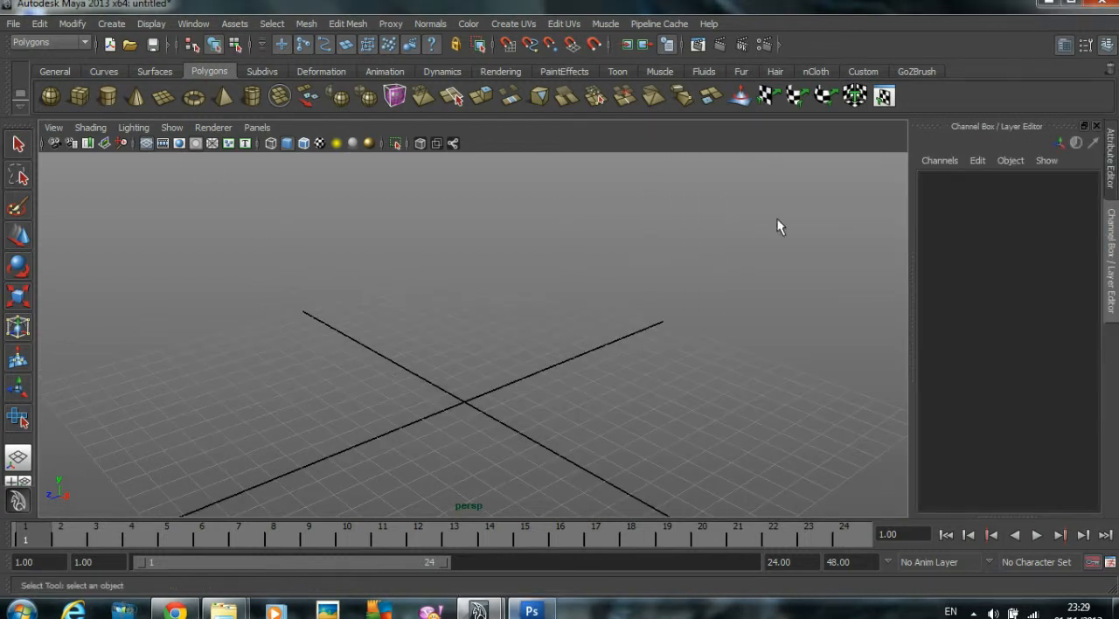
Step: Draw a polygon cube near the grid centre, about 3.2 wide, 4 high and 3.6 deep
click(79, 96)
drag(467, 390, 452, 307)
click(531, 368)
click(521, 368)
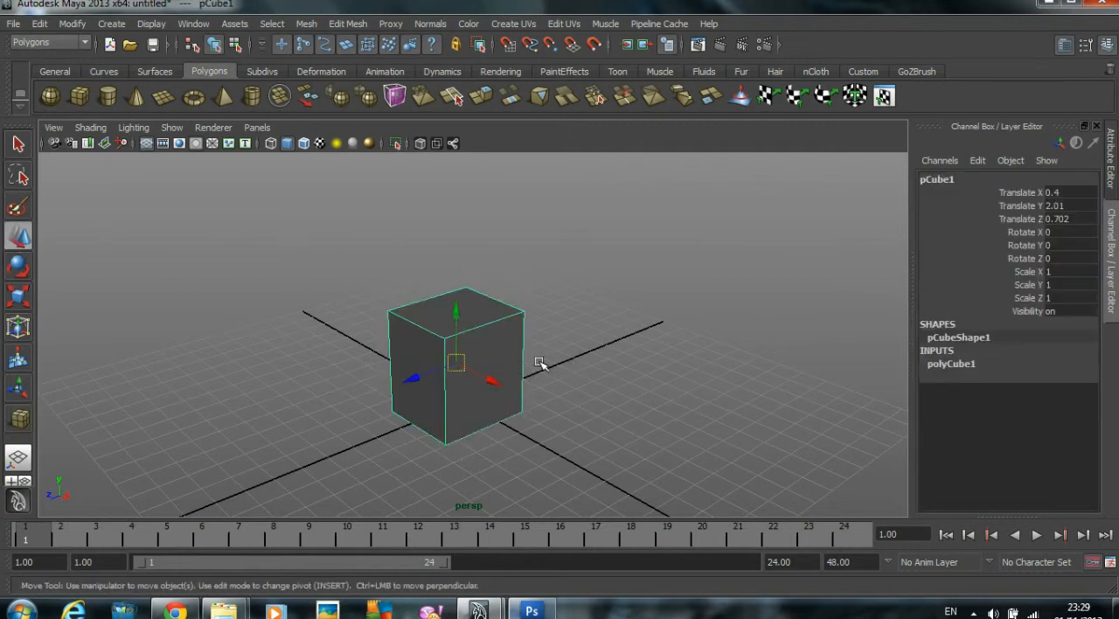
Step: Set the cube's width, height and depth to 5
click(961, 366)
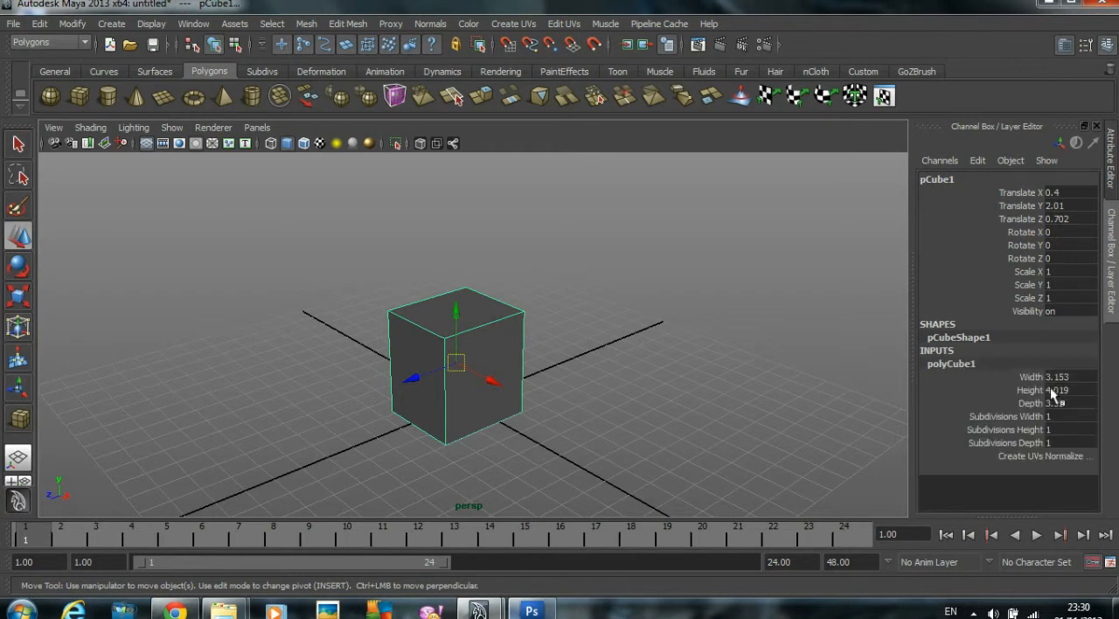
drag(1081, 379, 1082, 403)
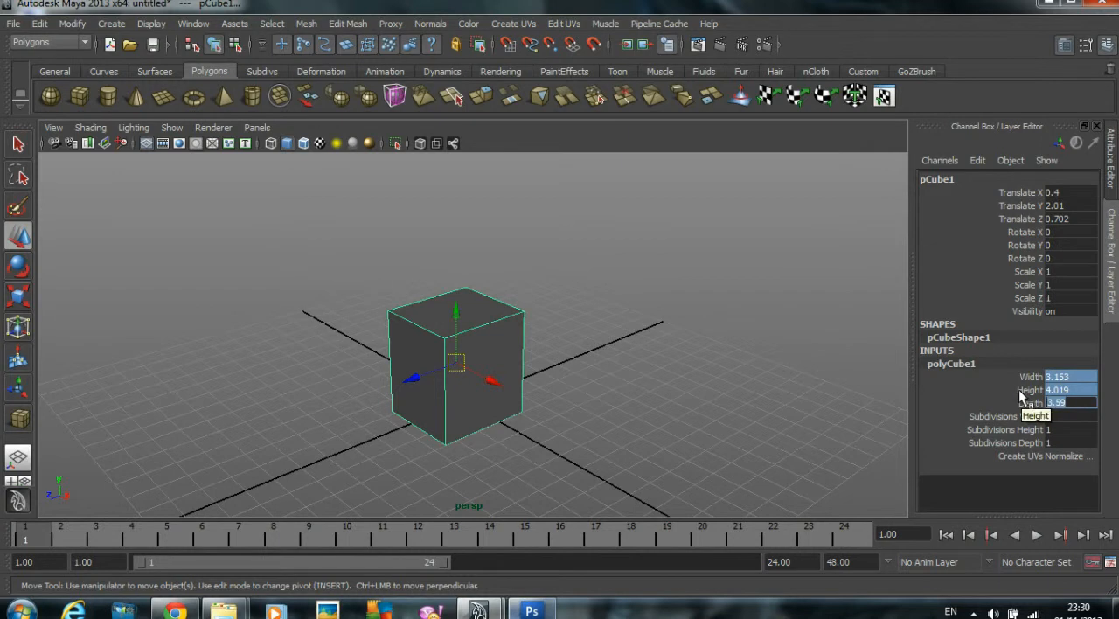
key(Return)
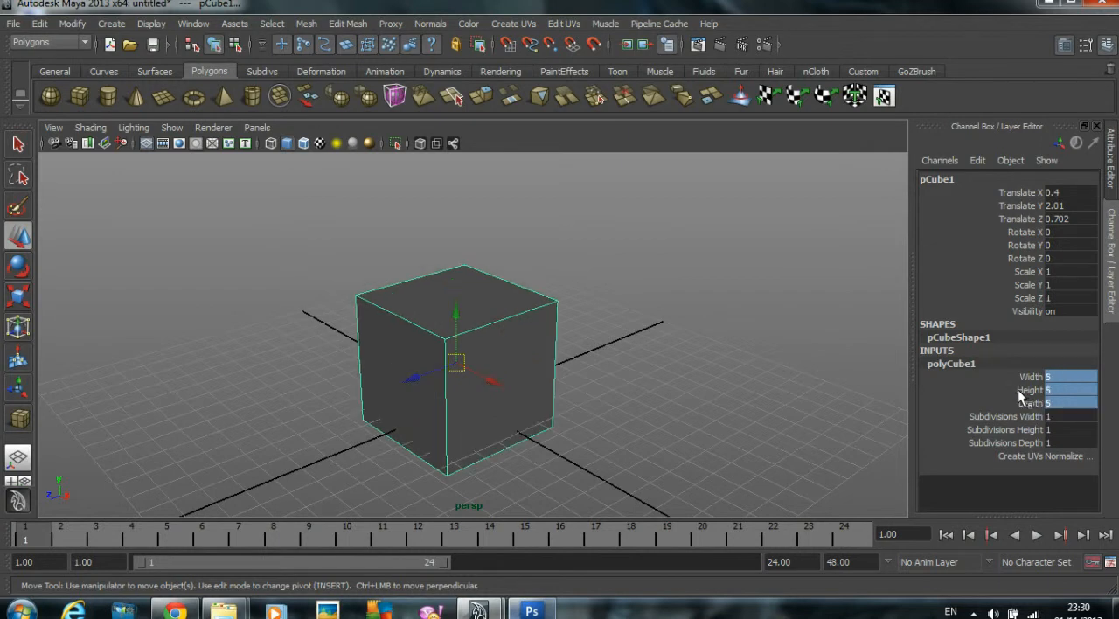
click(667, 384)
Step: Snap the cube to X 0 and Z 0 and raise it to about Y 2.81, above the grid
click(447, 349)
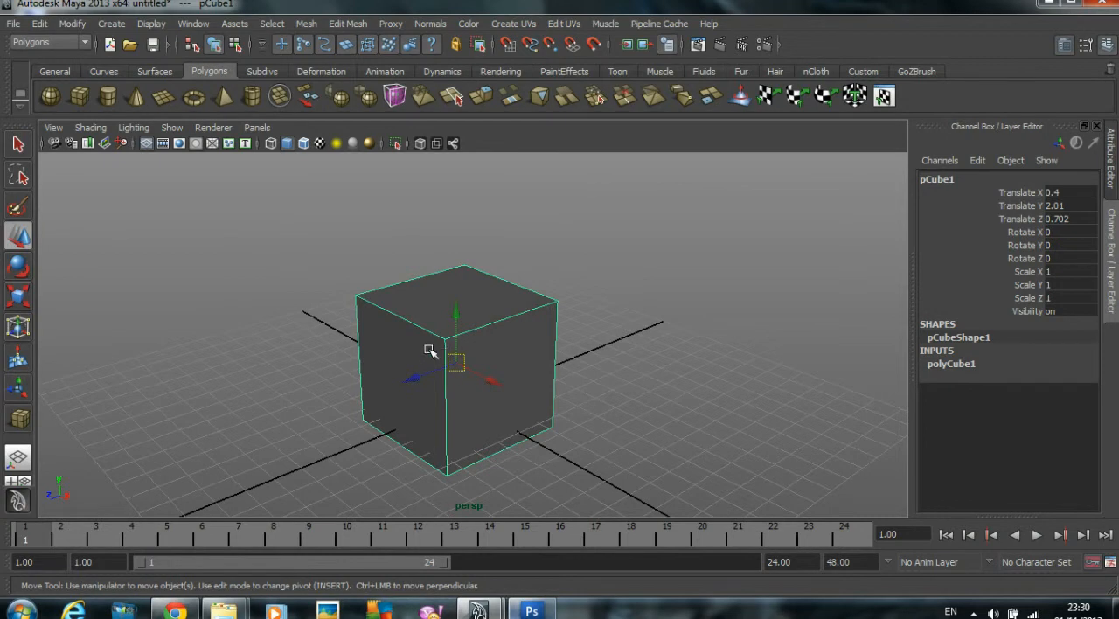
key(space)
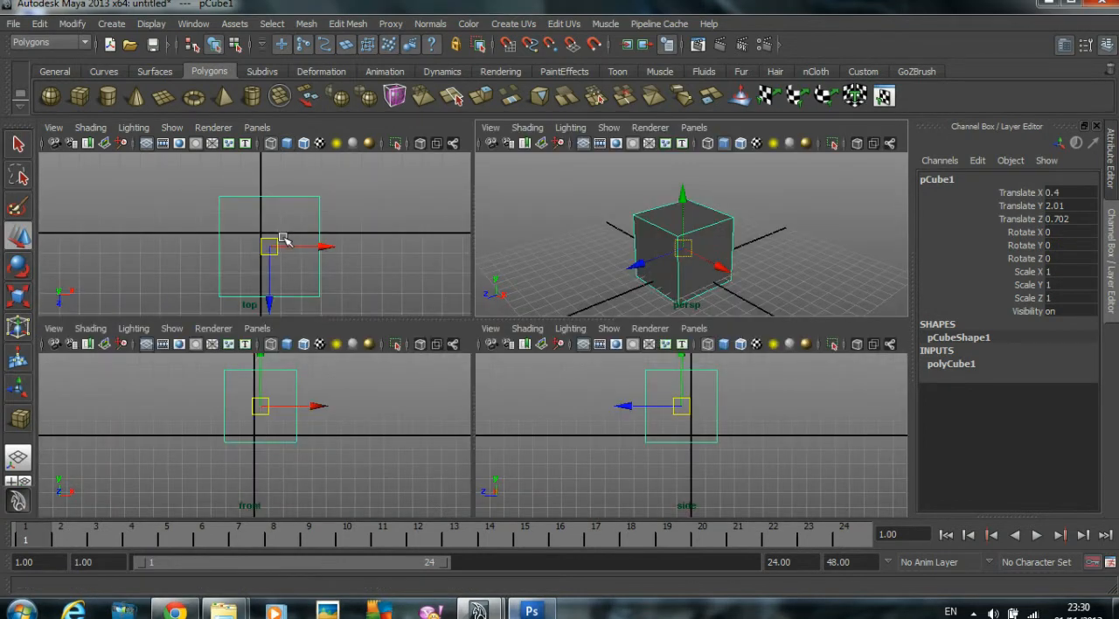
mouse_move(272, 247)
mouse_down()
mouse_move(180, 220)
mouse_move(262, 238)
mouse_up()
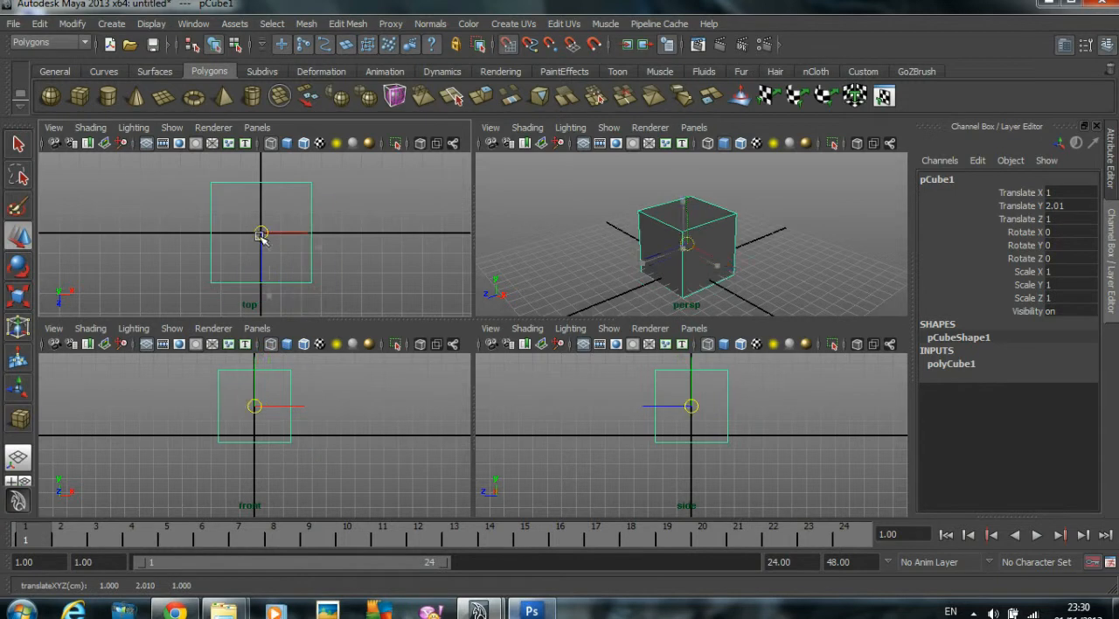
drag(253, 389, 256, 374)
key(space)
alt+drag(588, 259, 547, 265)
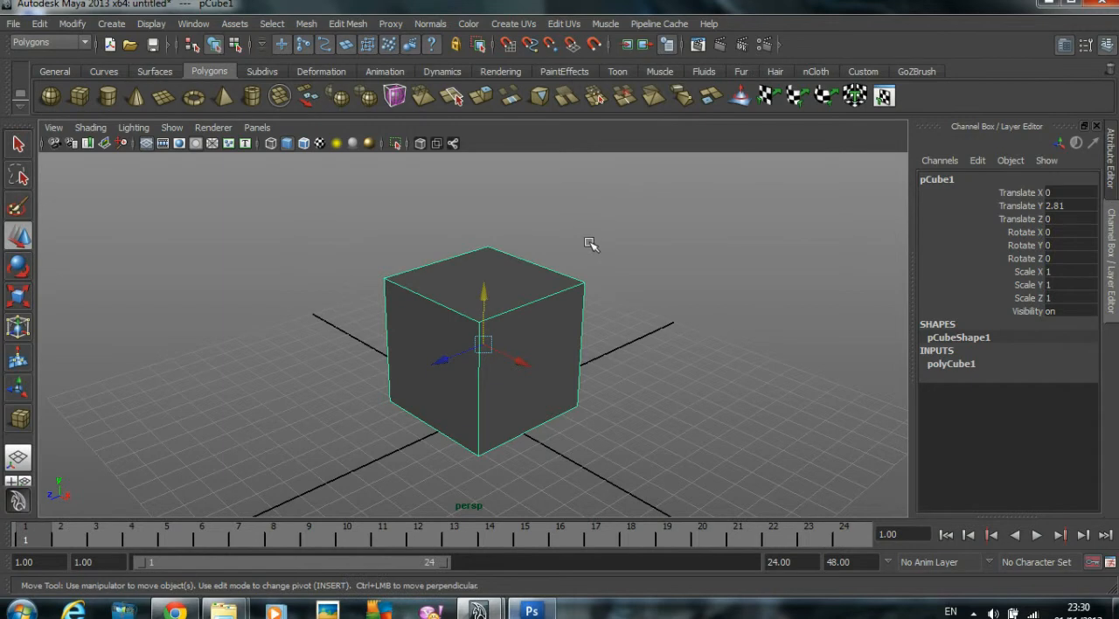
Step: Open the UV Texture Editor and inspect how individual side and top faces of the cube map to its UV layout
click(194, 24)
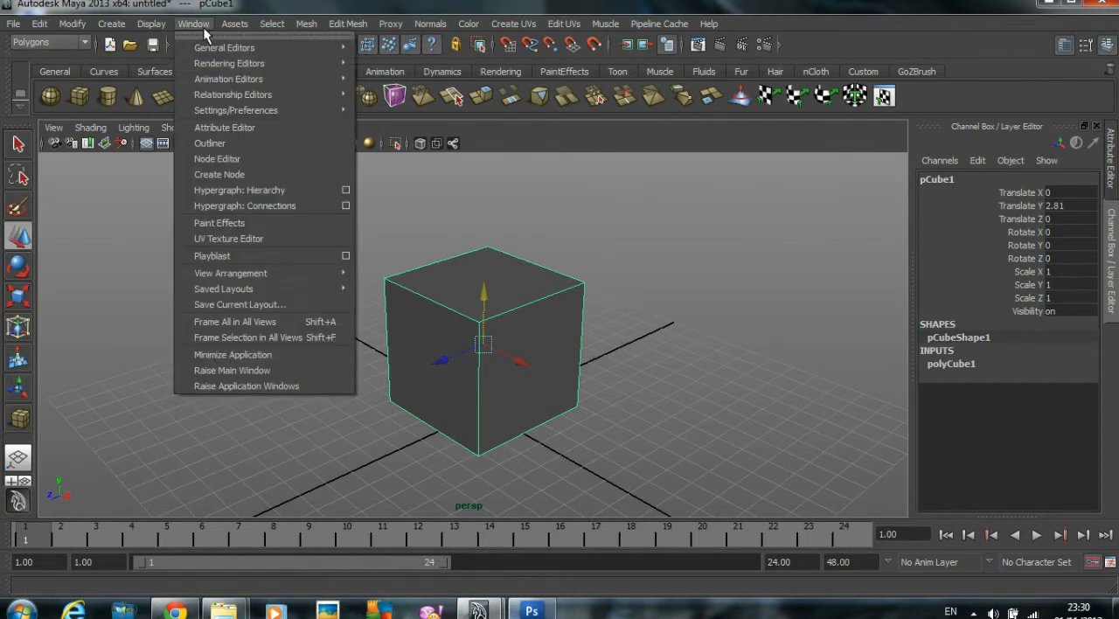
click(247, 238)
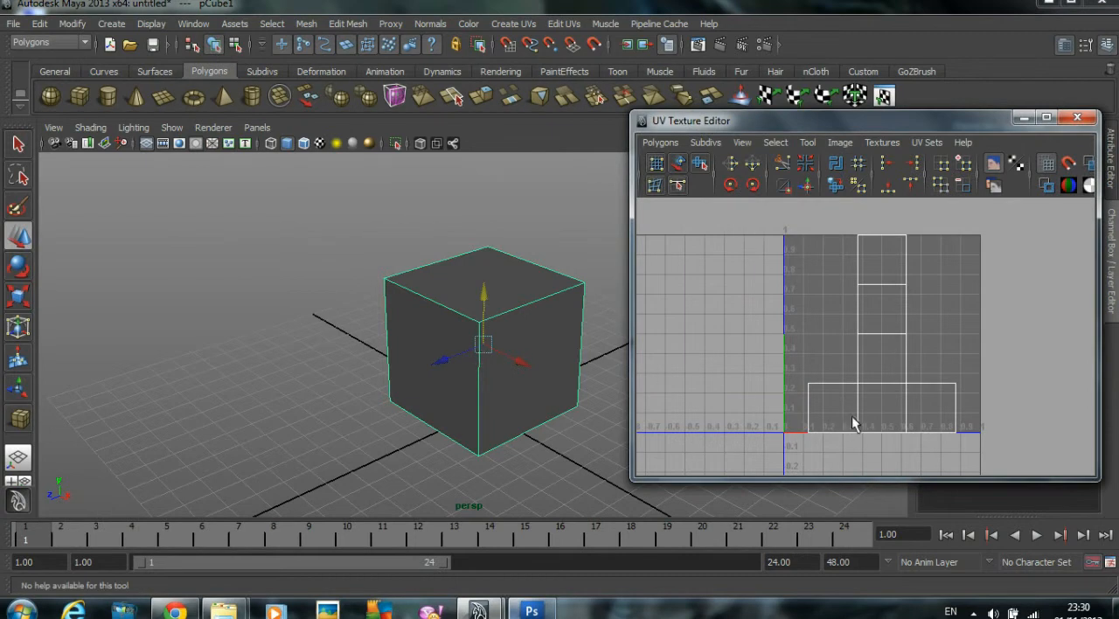
right_drag(570, 377, 549, 406)
click(536, 391)
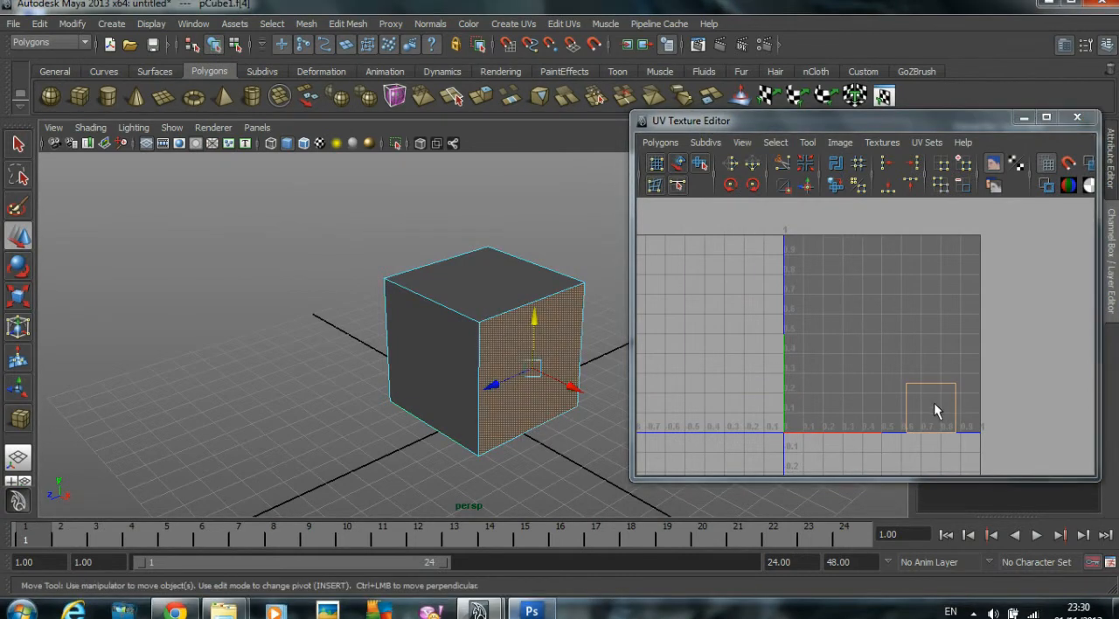
click(463, 358)
click(461, 282)
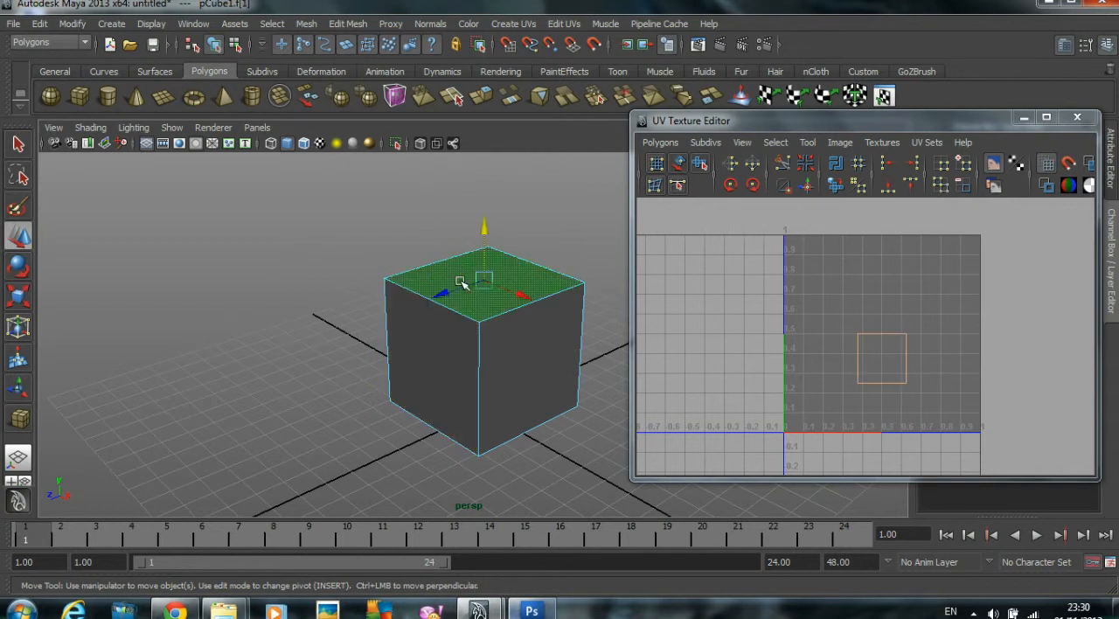
click(590, 241)
right_drag(475, 305, 556, 282)
click(494, 325)
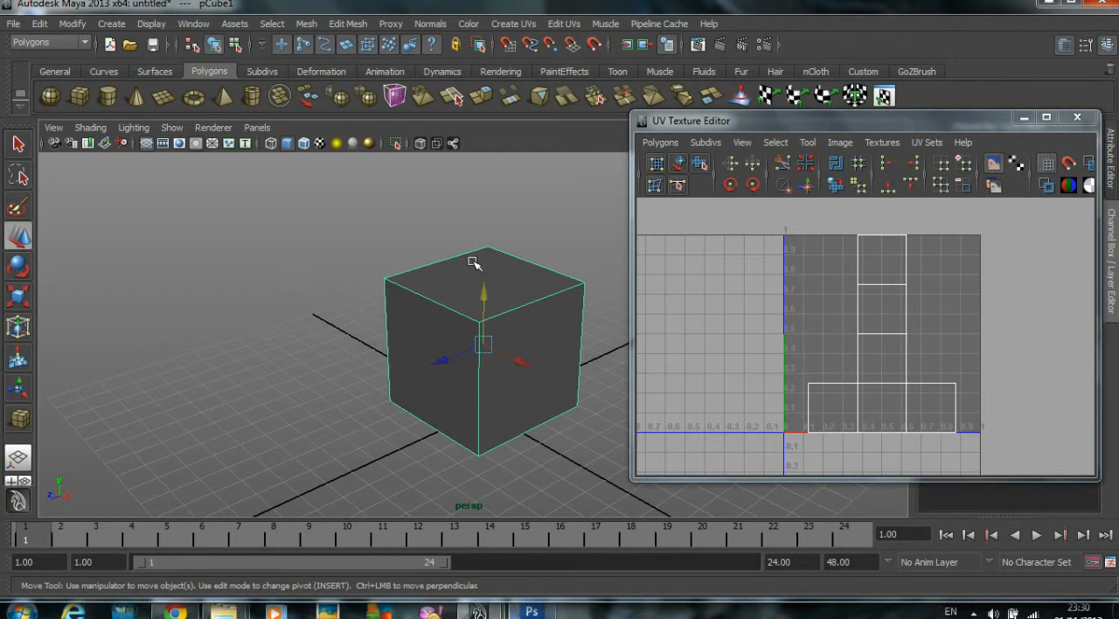
Step: Select all faces of the cube and turn off Keep Faces Together
right_drag(442, 329, 447, 360)
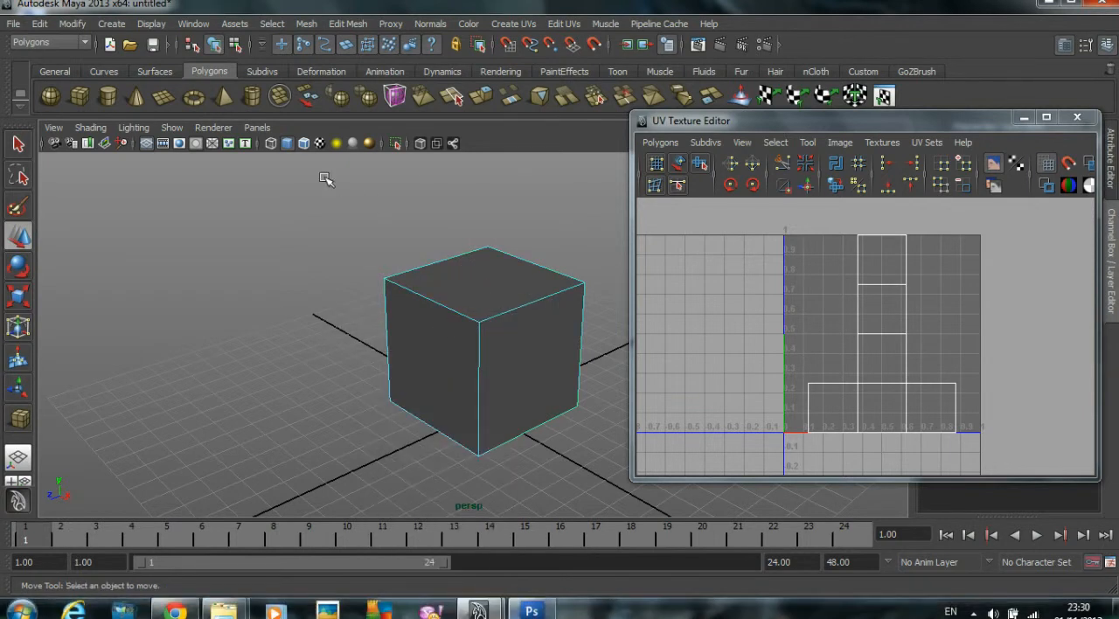
drag(712, 529, 712, 530)
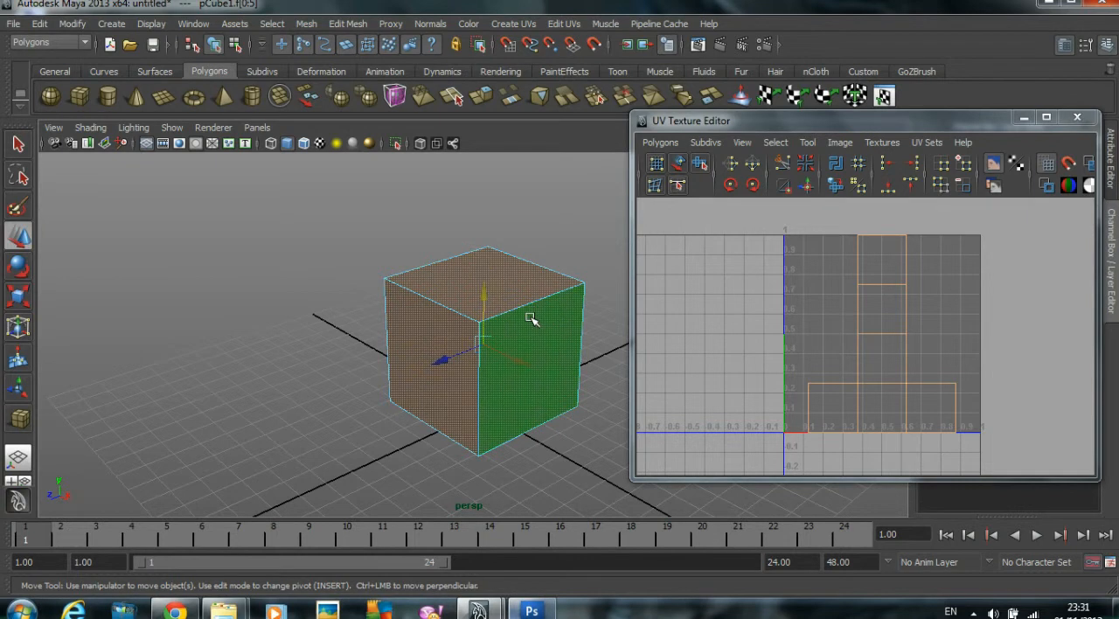
click(350, 25)
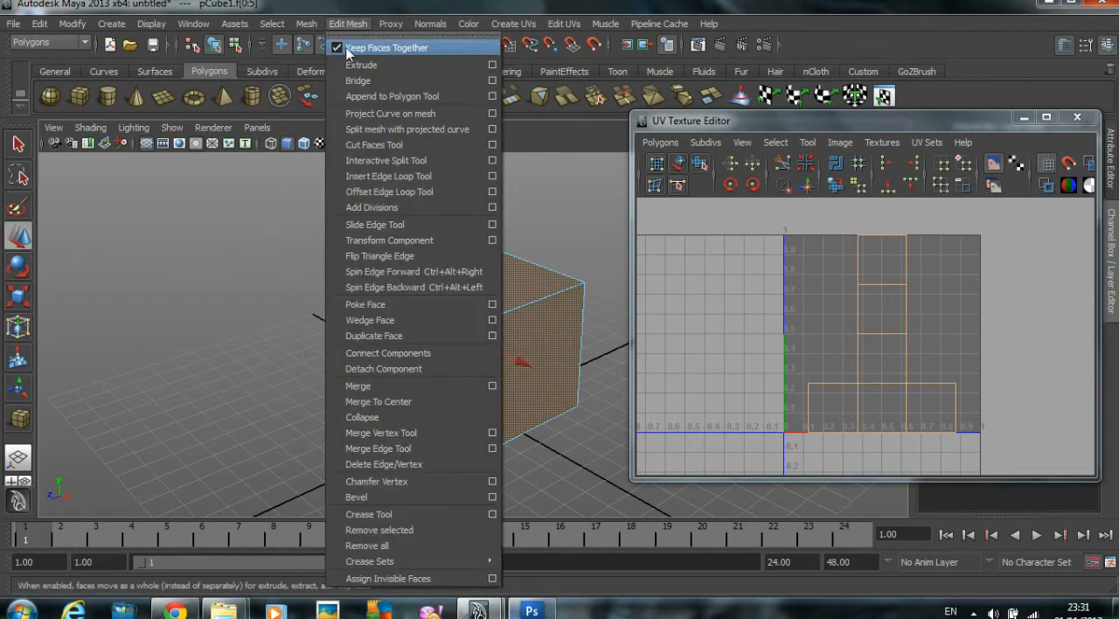
click(337, 48)
Step: Extrude the selected faces individually and scale them uniformly to about 0.8 to form a border on each side
click(350, 24)
click(366, 66)
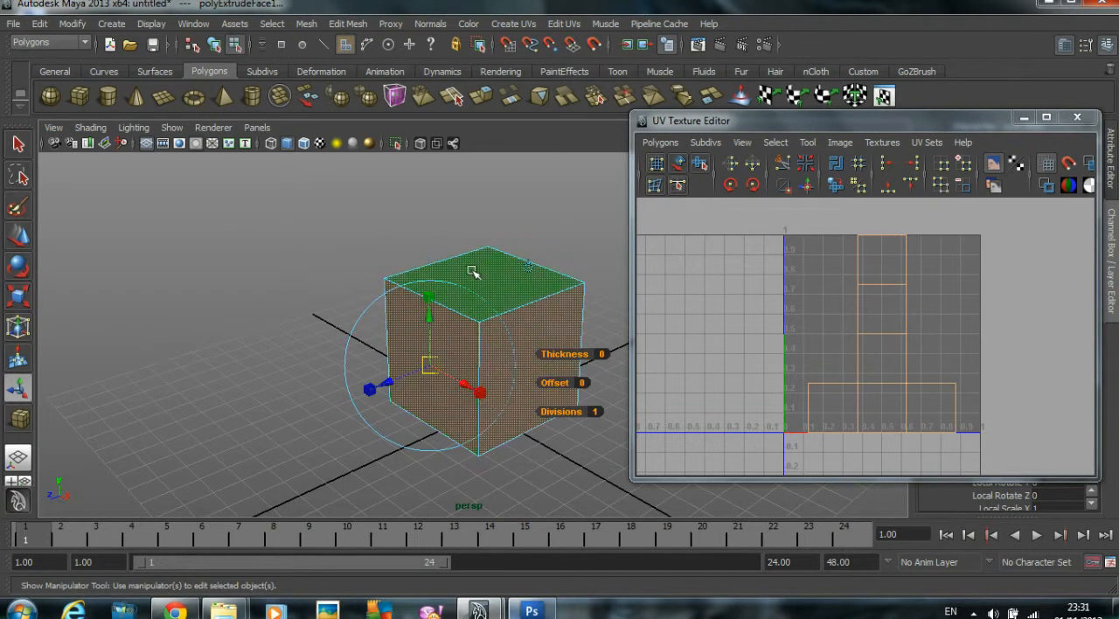
click(487, 392)
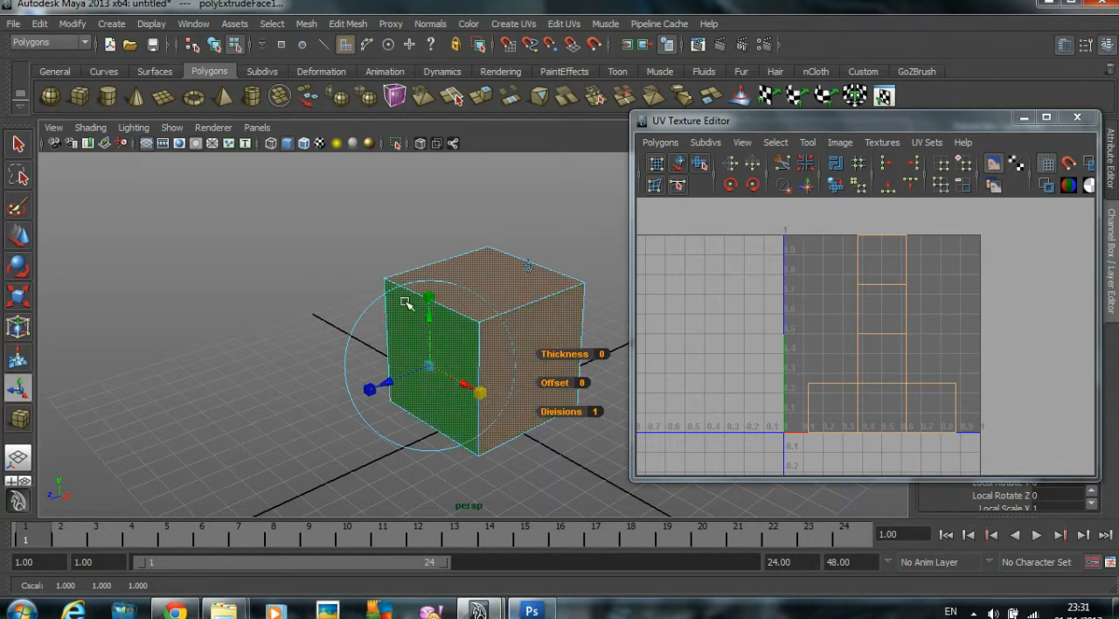
mouse_move(430, 368)
mouse_down()
mouse_move(426, 385)
mouse_move(418, 377)
mouse_up()
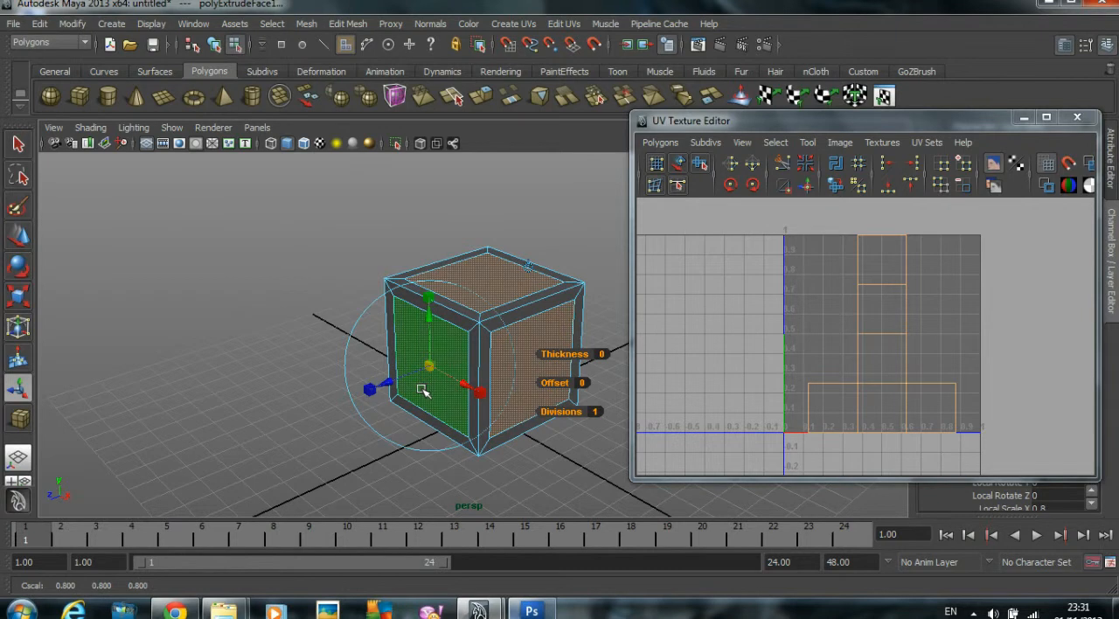
Step: Extrude the inset faces again, push them slightly inward to recess the panels, and return to object mode
key(ctrl+e)
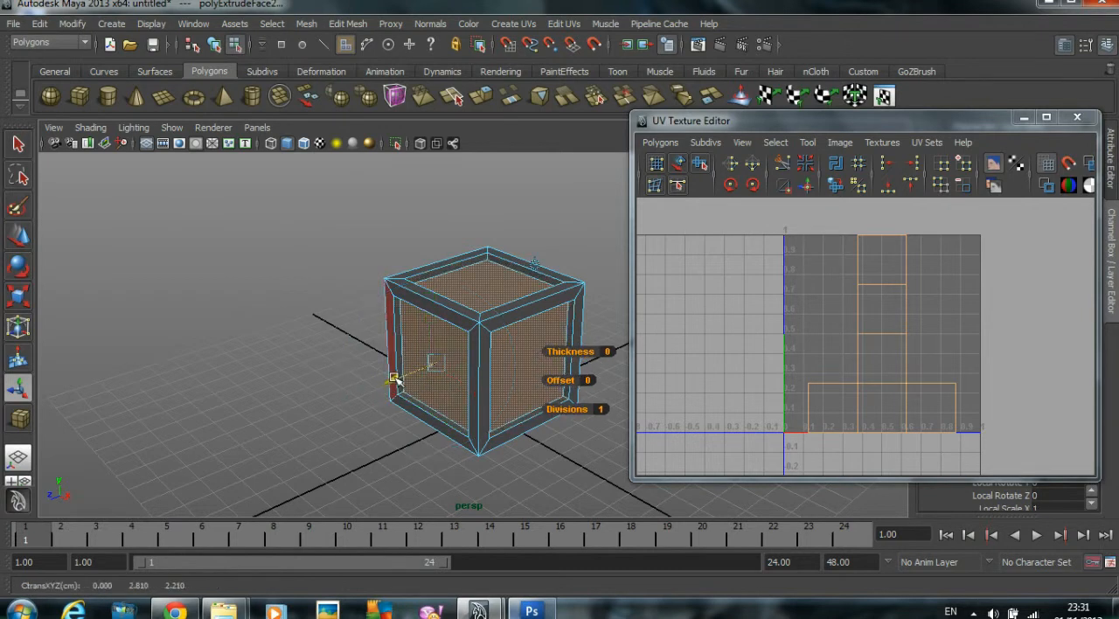
click(388, 382)
click(297, 254)
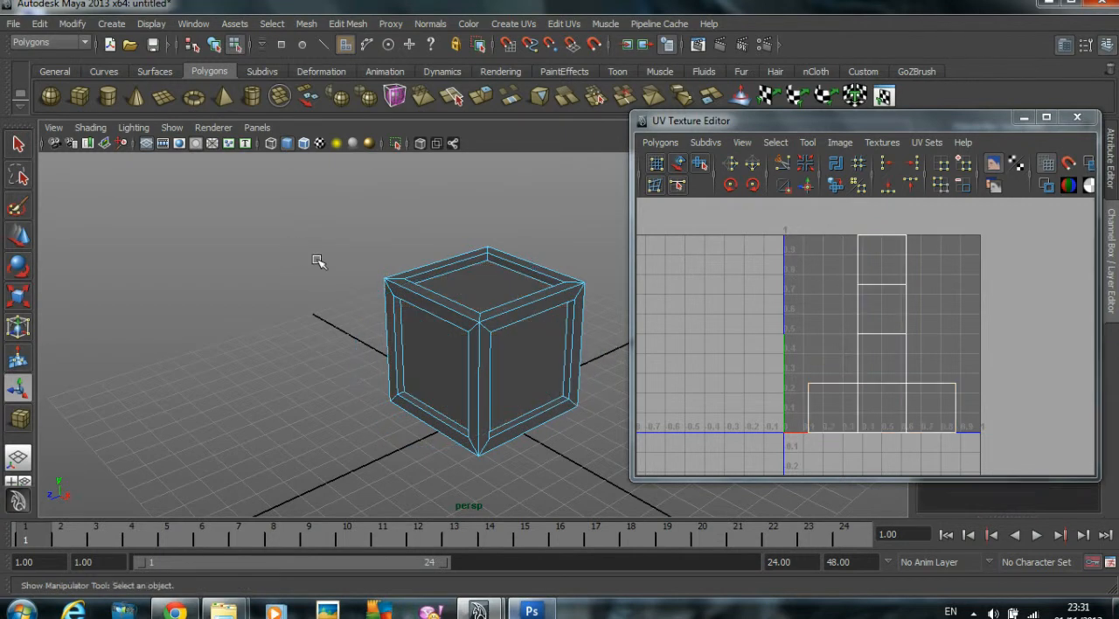
right_drag(423, 267, 468, 252)
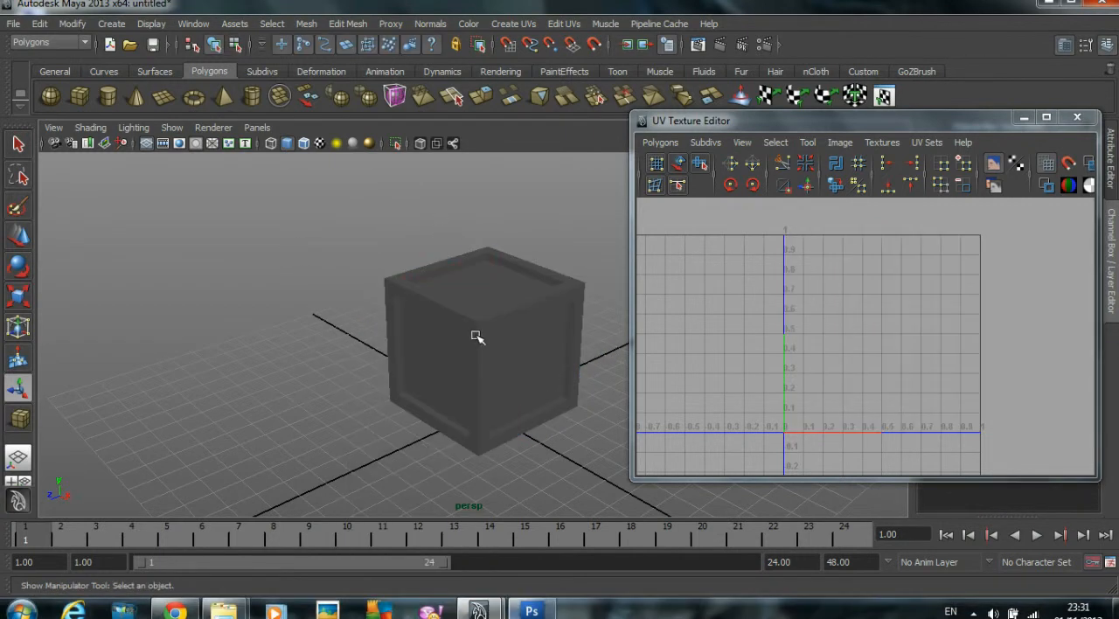
Step: Inspect the crate's recessed panels and its UV layout from a slightly different angle
mouse_move(484, 344)
alt+mouse_down()
mouse_move(533, 347)
mouse_move(482, 333)
mouse_move(435, 359)
mouse_move(466, 356)
alt+mouse_up()
click(503, 339)
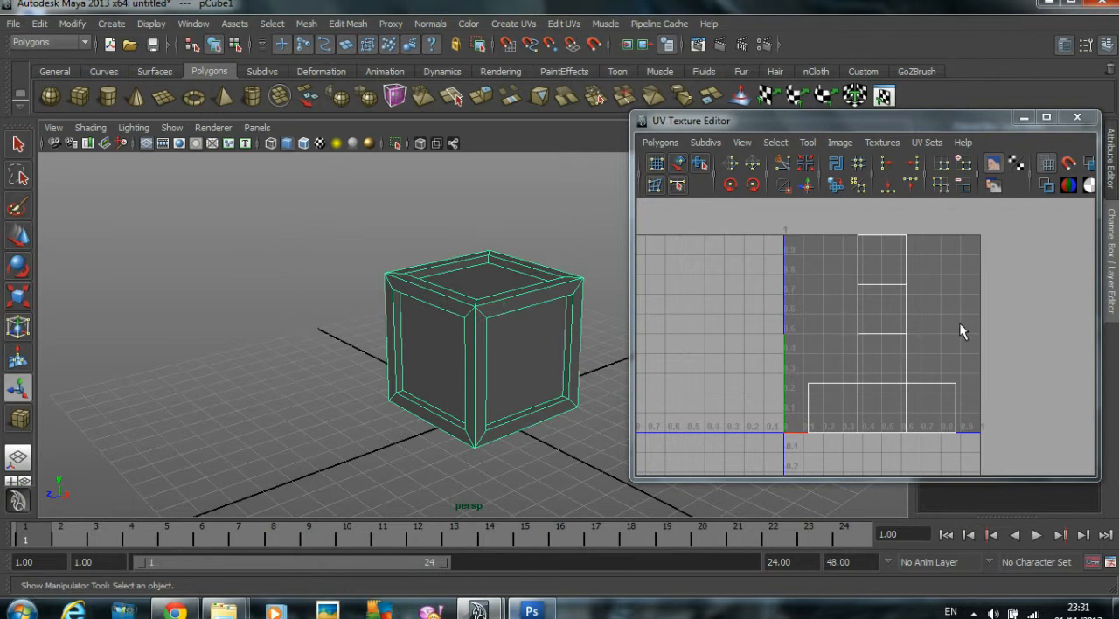
click(490, 235)
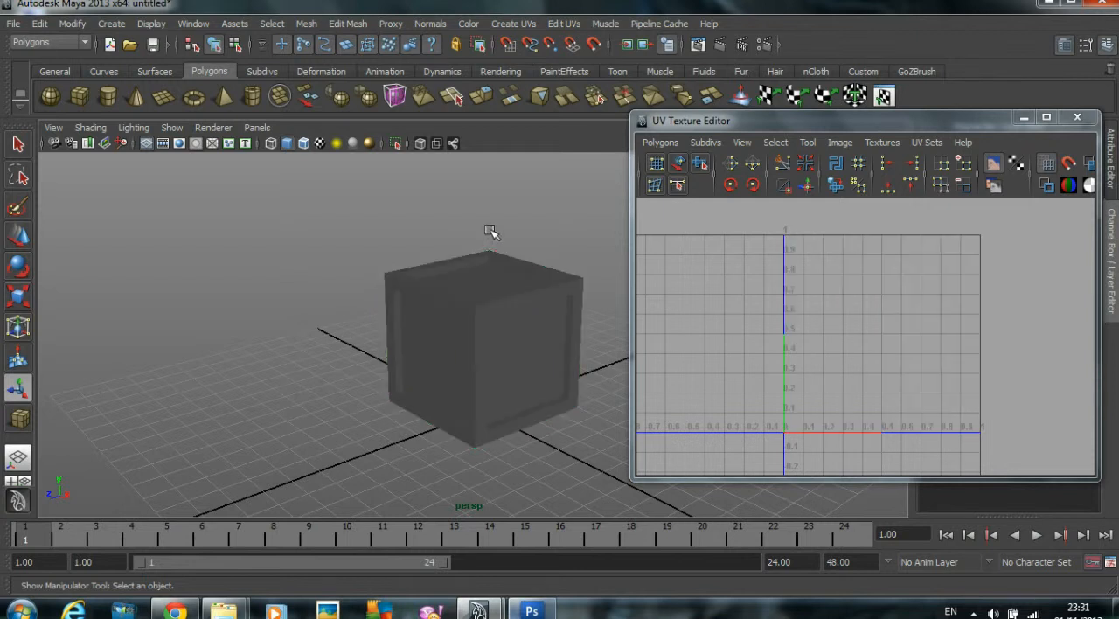
Step: Activate the Smooth UV Tool with its options shown and reset its settings to the defaults
click(513, 290)
click(559, 206)
click(505, 266)
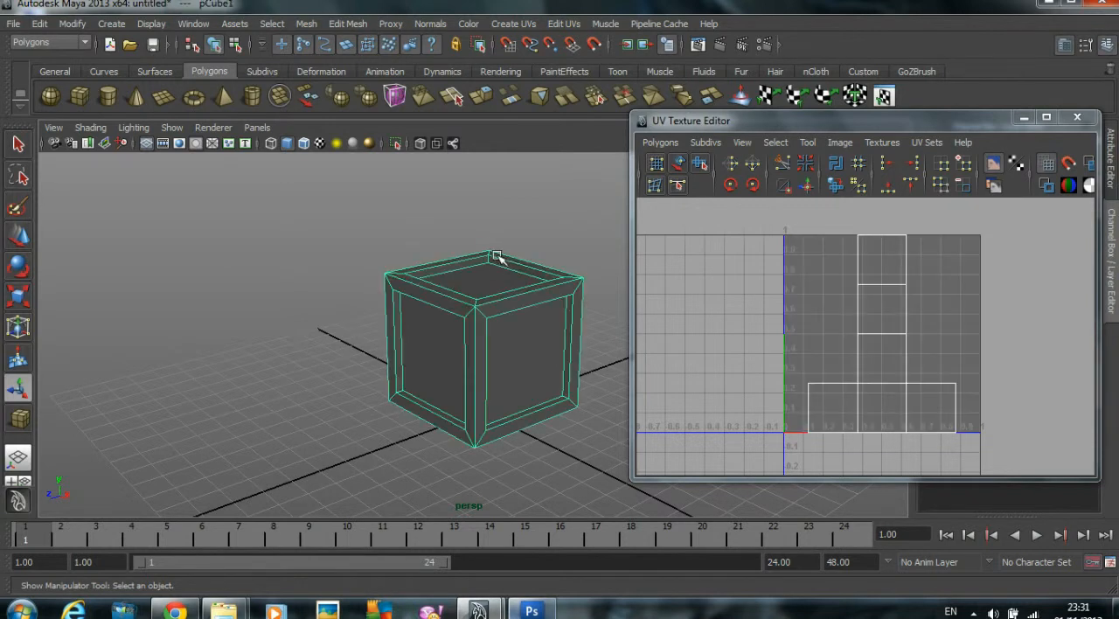
click(522, 212)
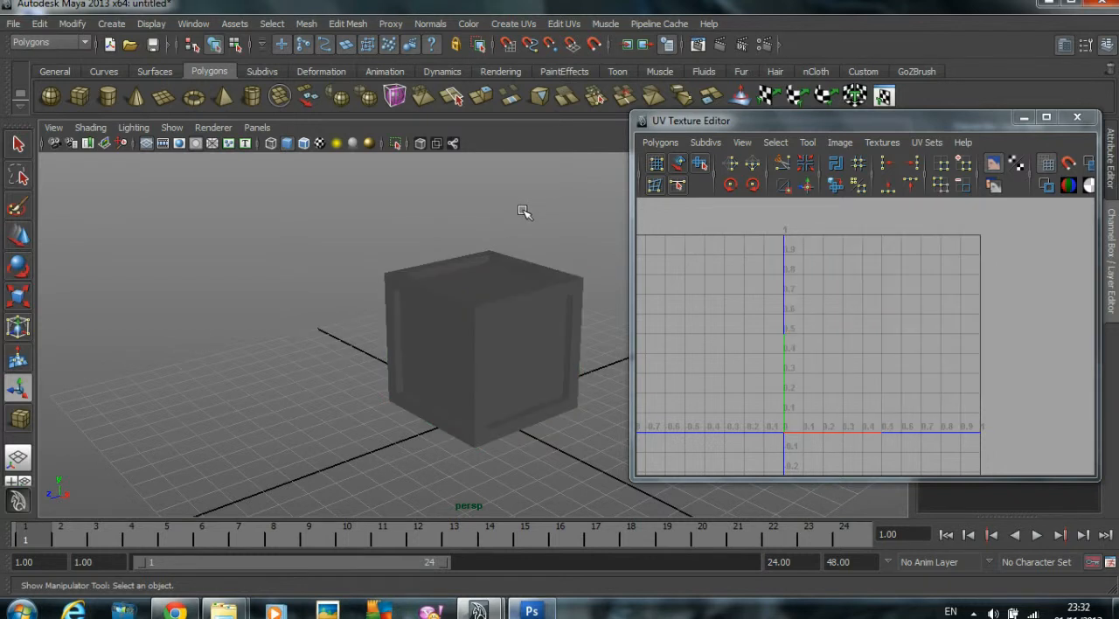
double_click(699, 164)
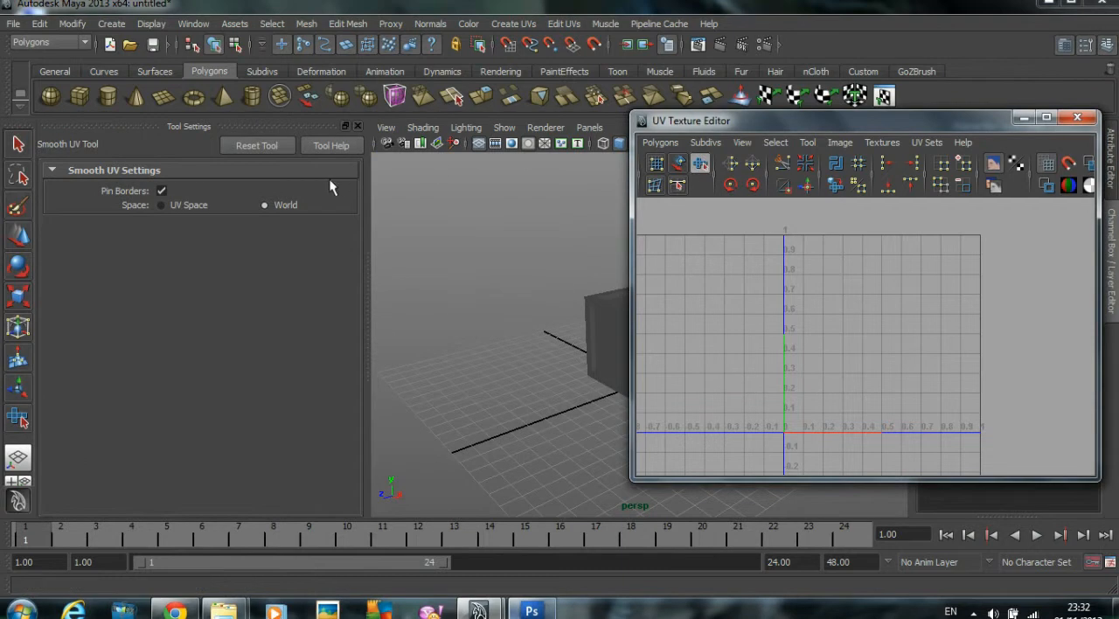
click(259, 146)
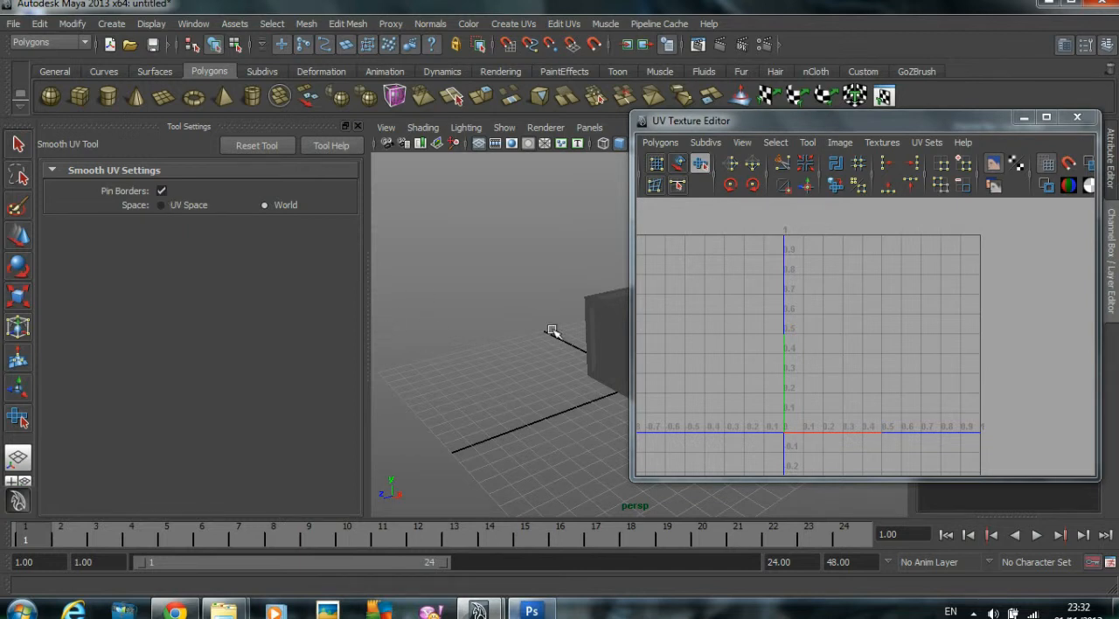
Step: Select all of the crate's UVs, unfold them with the Smooth UV Tool, and reselect the crate as an object
click(588, 327)
alt+middle_drag(574, 325, 485, 342)
alt+right_drag(487, 343, 515, 335)
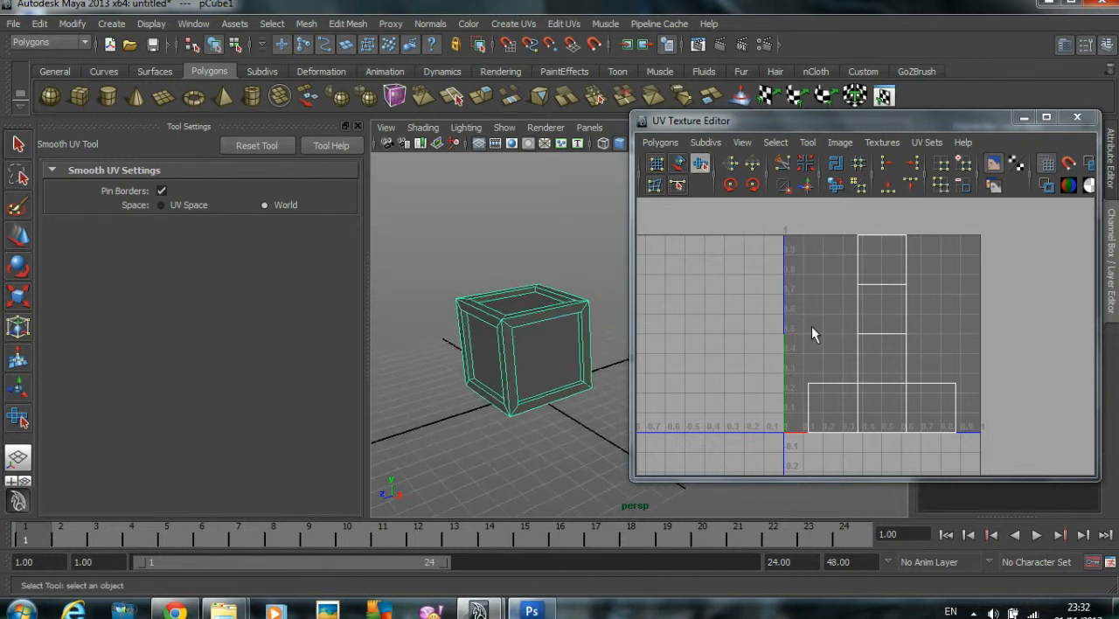
right_drag(904, 237, 968, 241)
drag(760, 229, 993, 445)
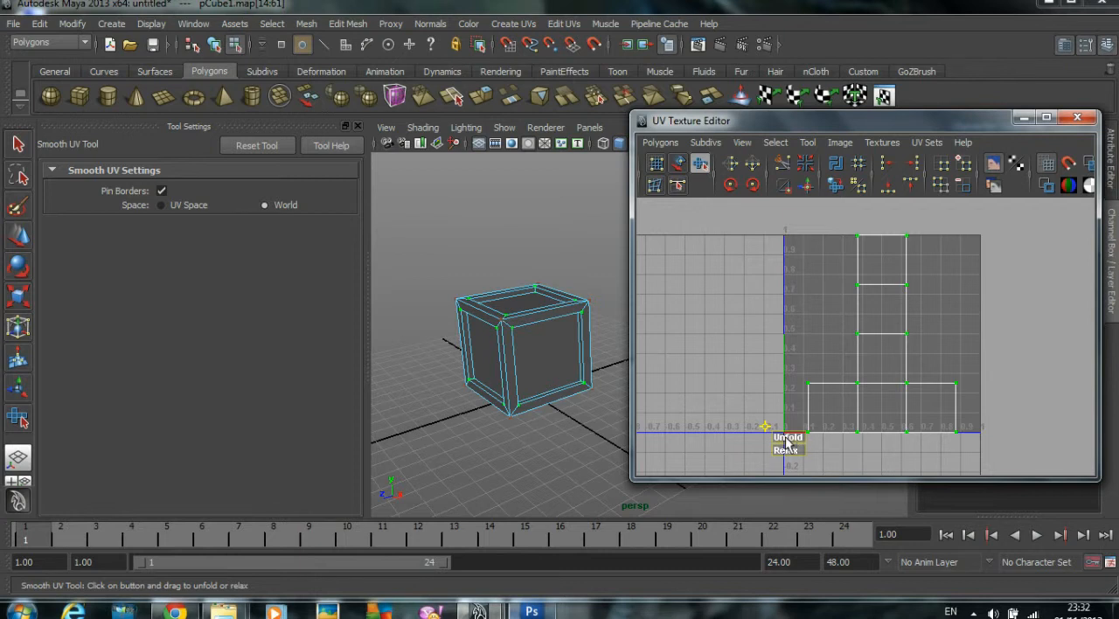
drag(785, 439, 811, 436)
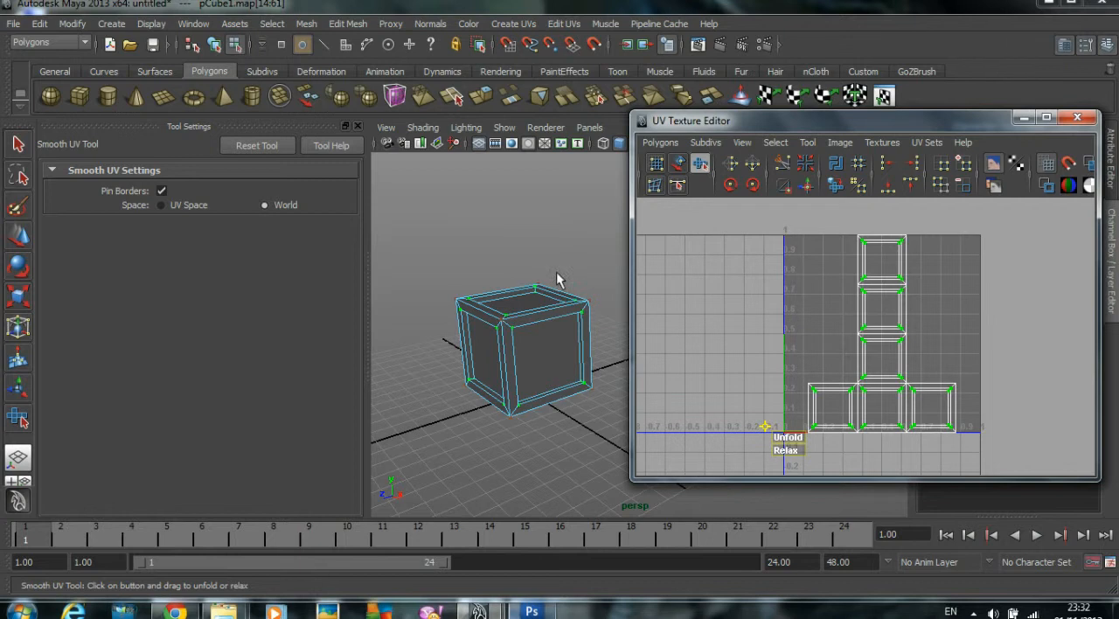
click(557, 245)
right_drag(547, 338, 598, 310)
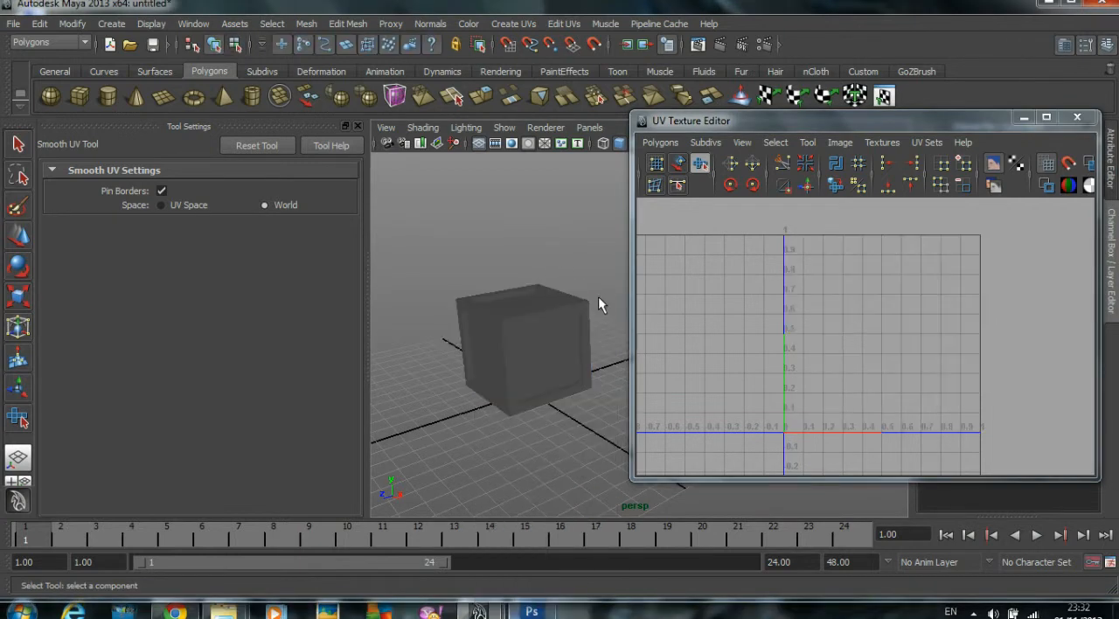
click(550, 315)
Step: Reopen the UV Texture Editor, examine the crate's unfolded layout at full-screen size, and place the editor beside the crate
click(1025, 121)
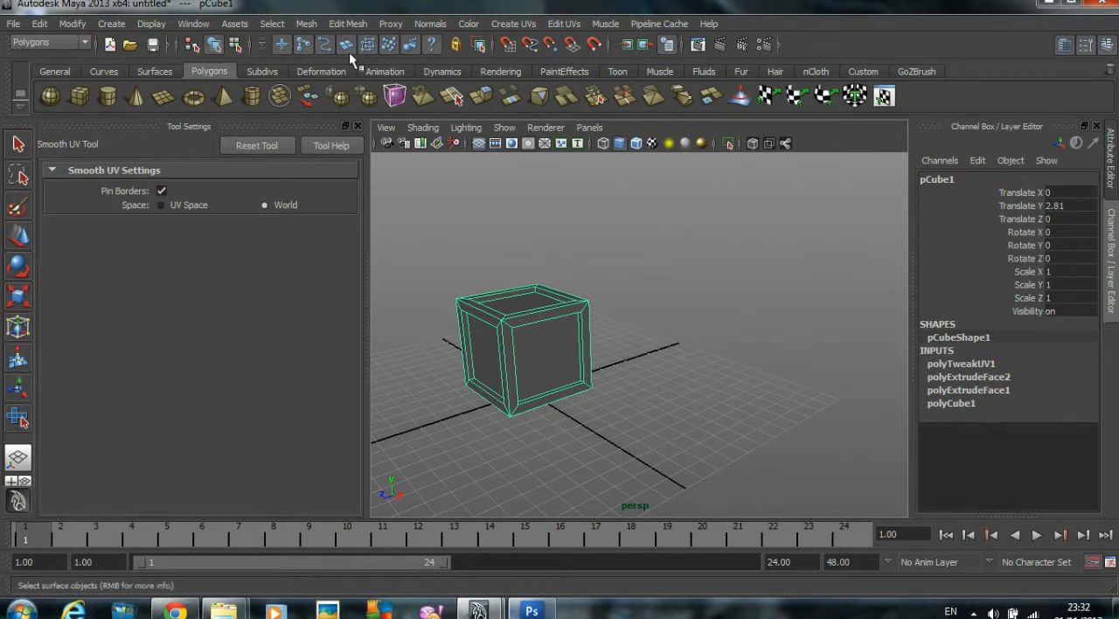
click(193, 23)
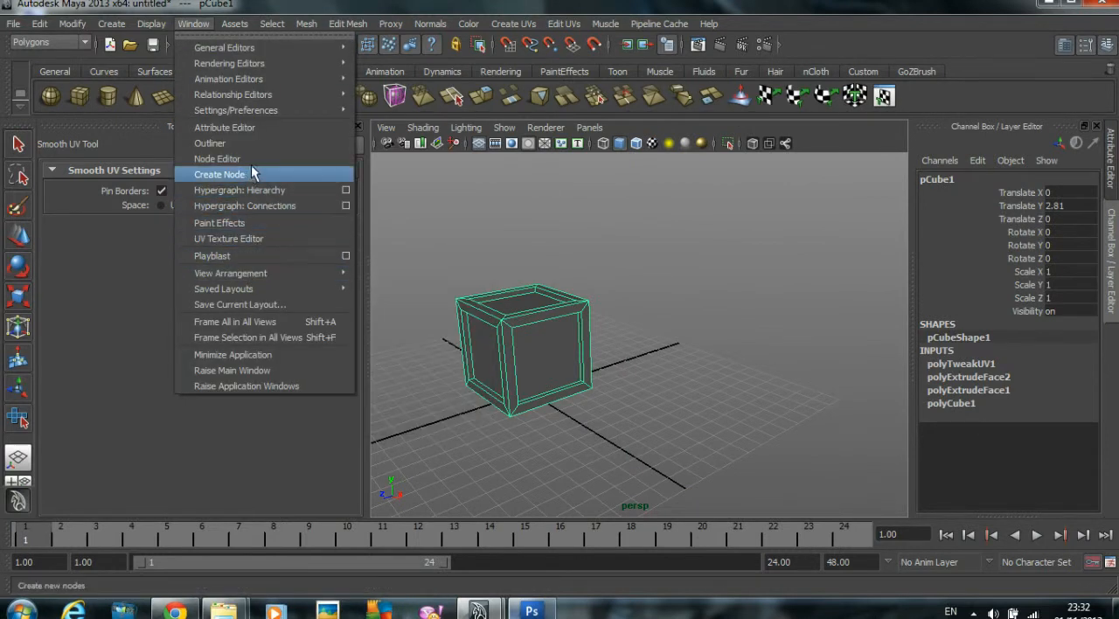
click(250, 239)
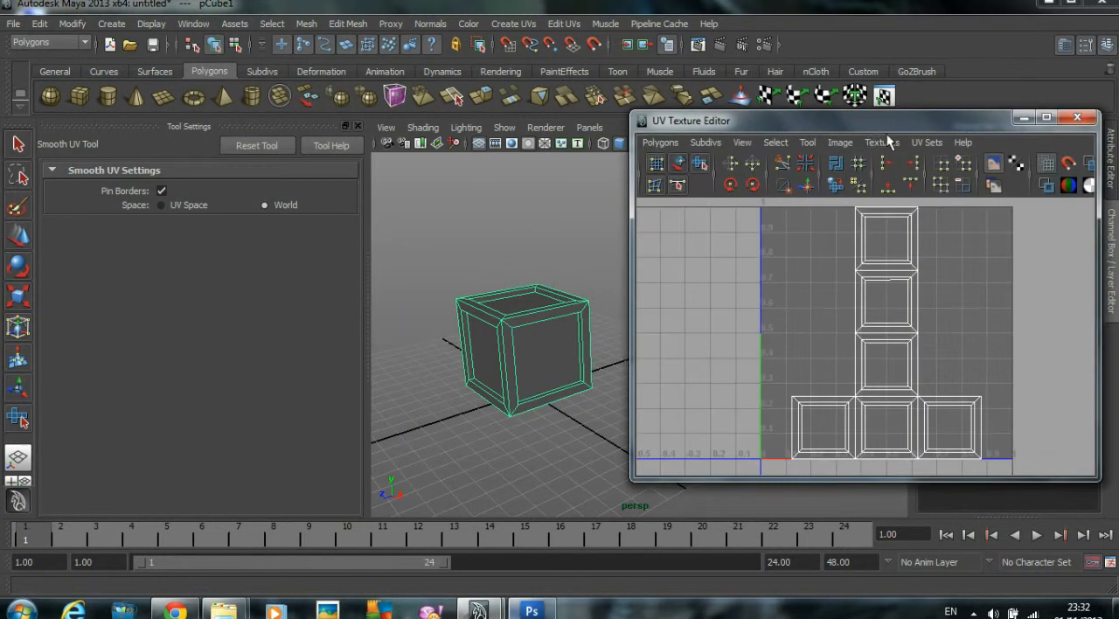
double_click(868, 125)
alt+right_drag(530, 227, 502, 229)
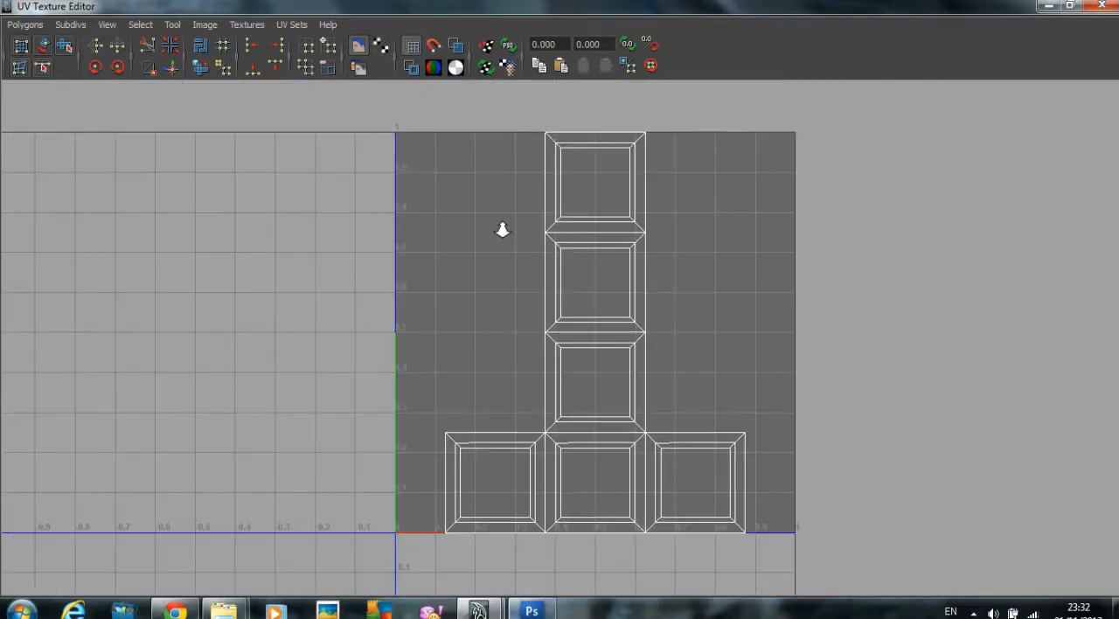
drag(374, 4, 955, 115)
click(563, 220)
click(565, 329)
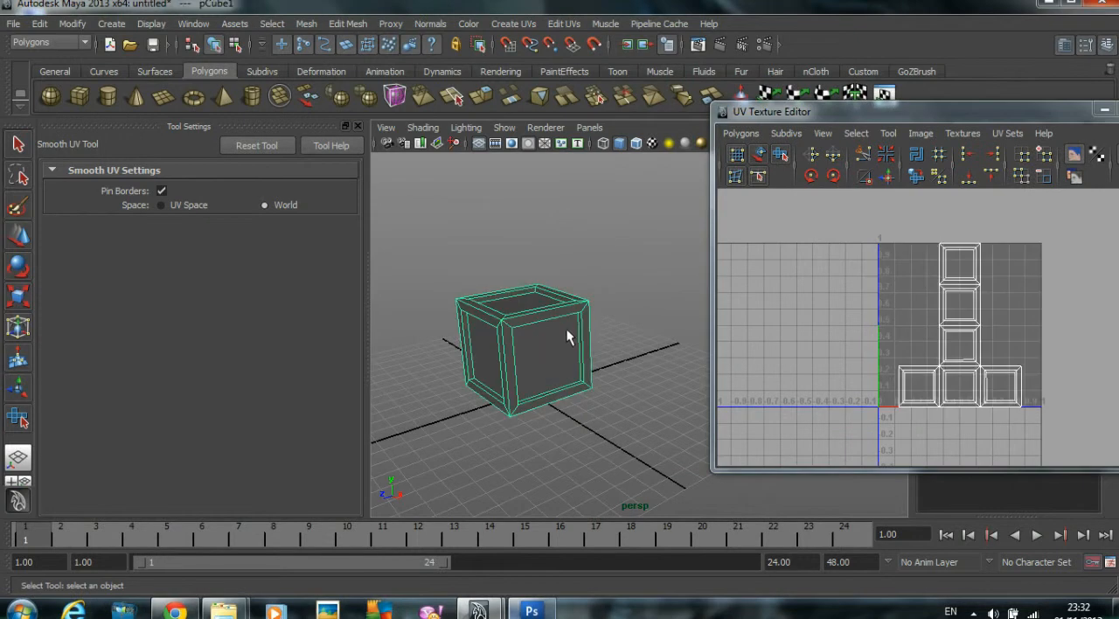
Step: Start a UV Snapshot and set its output file to Crate_ref in the default project's sourceimages folder
click(742, 134)
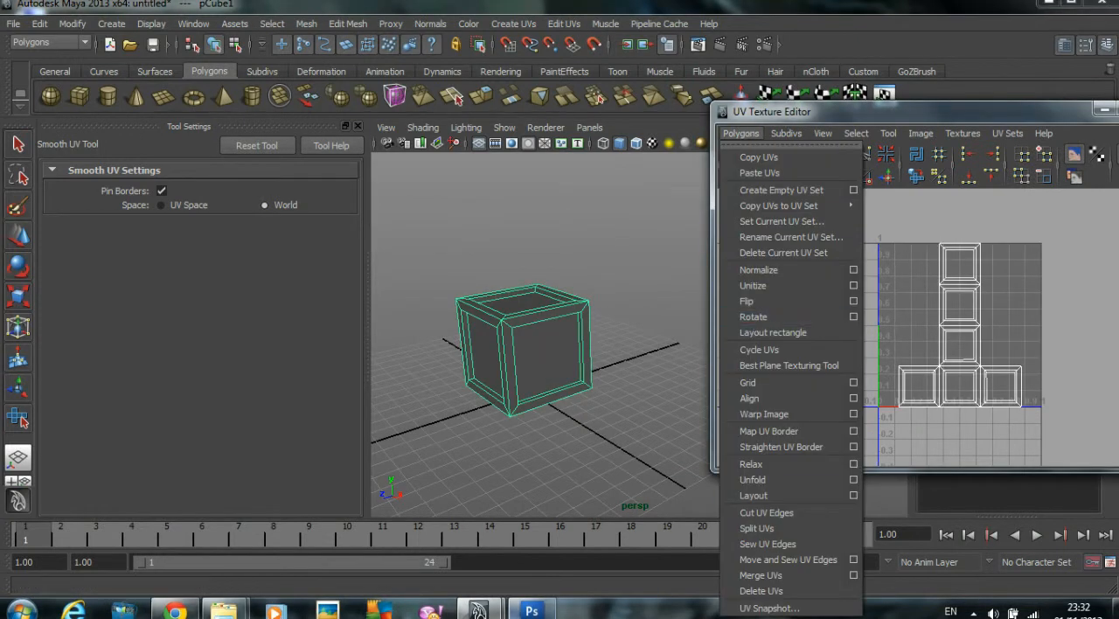
click(767, 609)
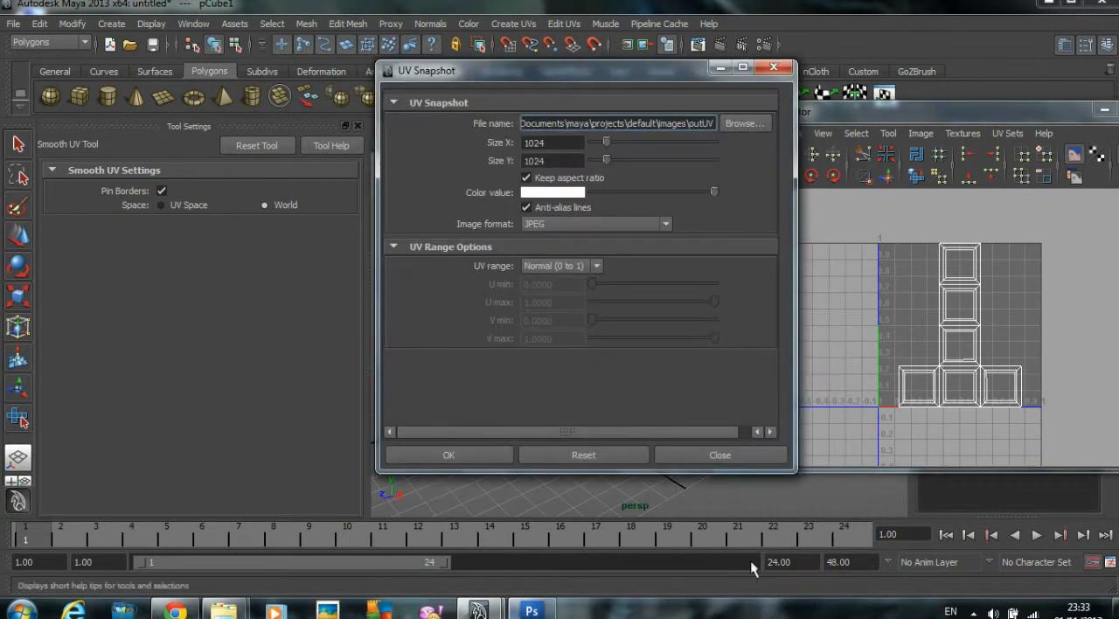
click(747, 124)
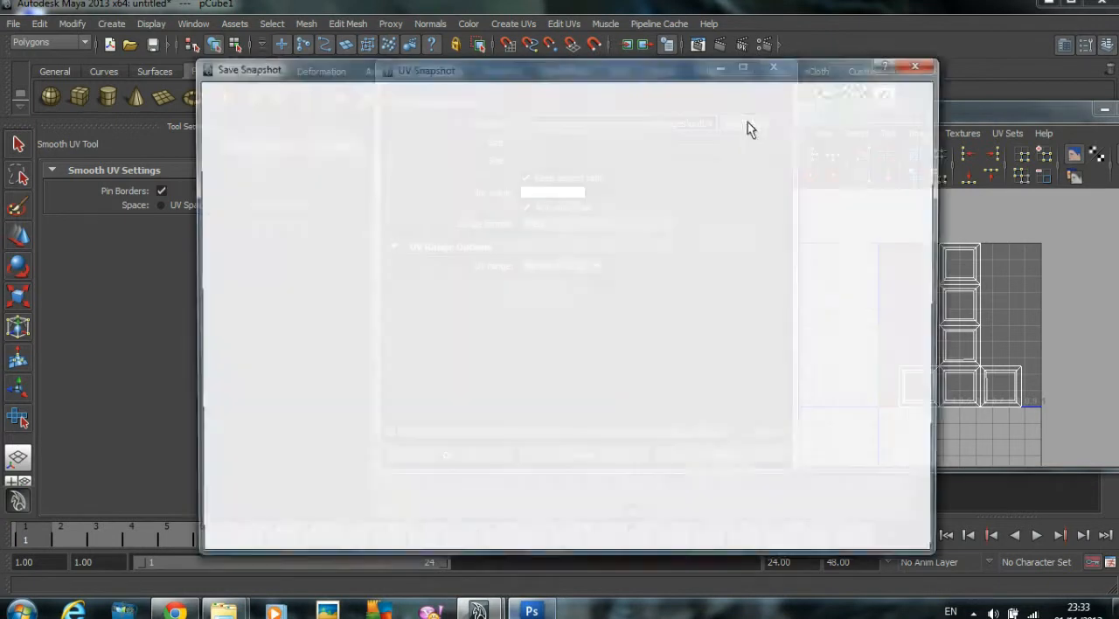
click(793, 97)
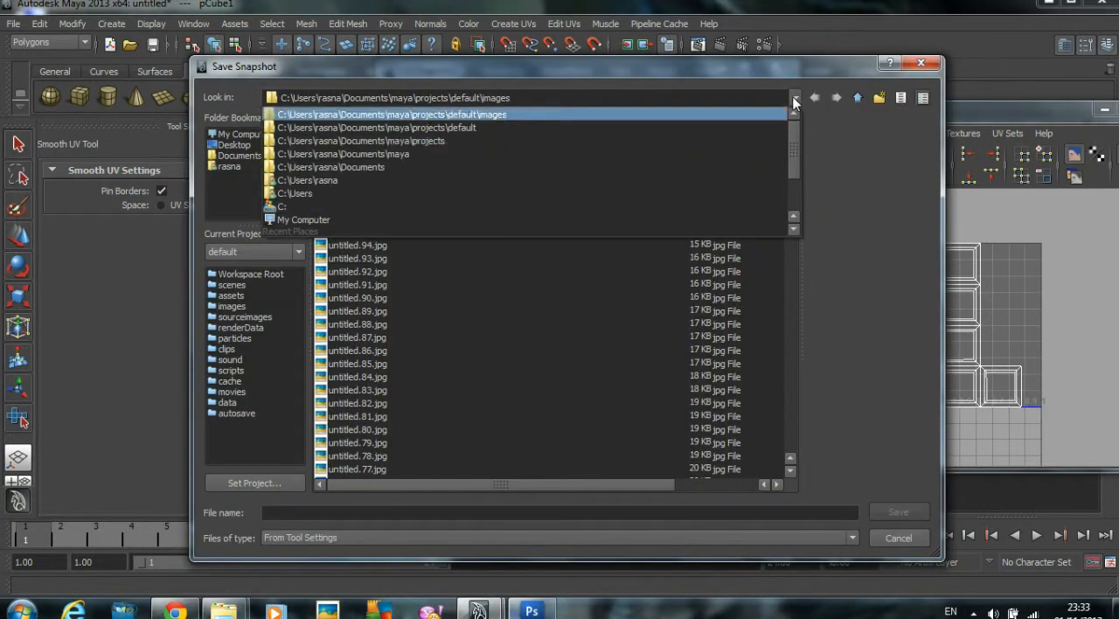
click(518, 135)
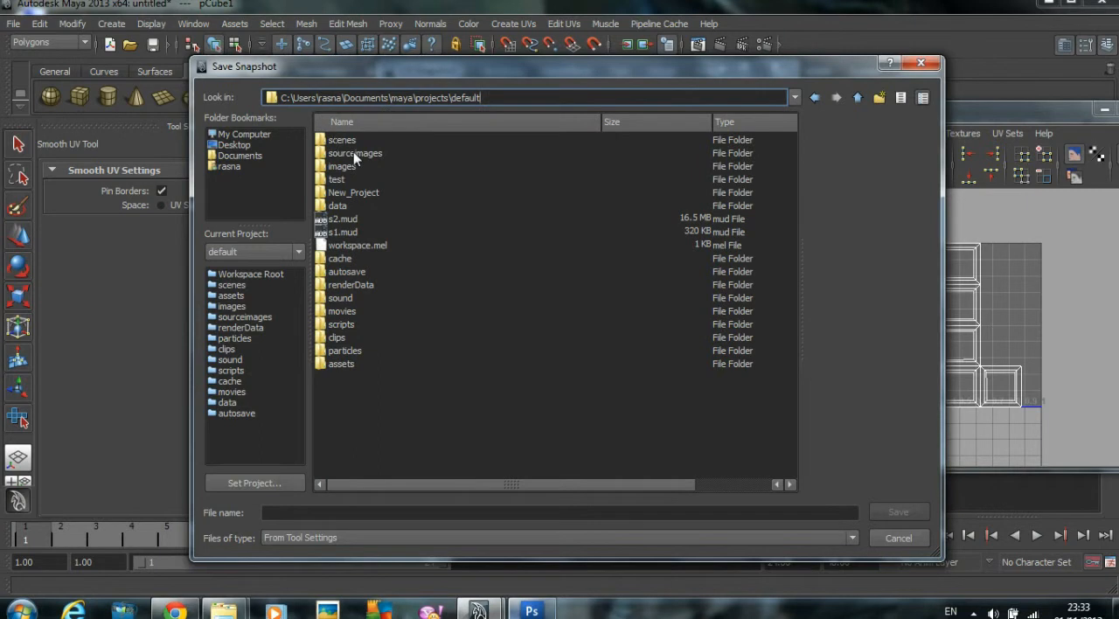
double_click(355, 153)
click(314, 512)
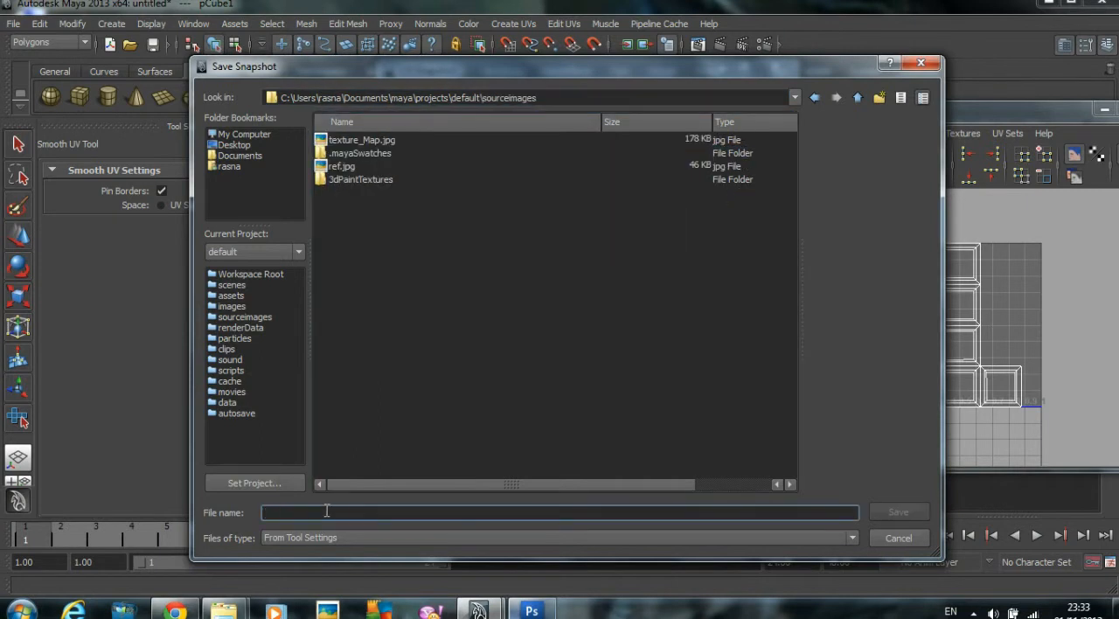
text(Crate_ref)
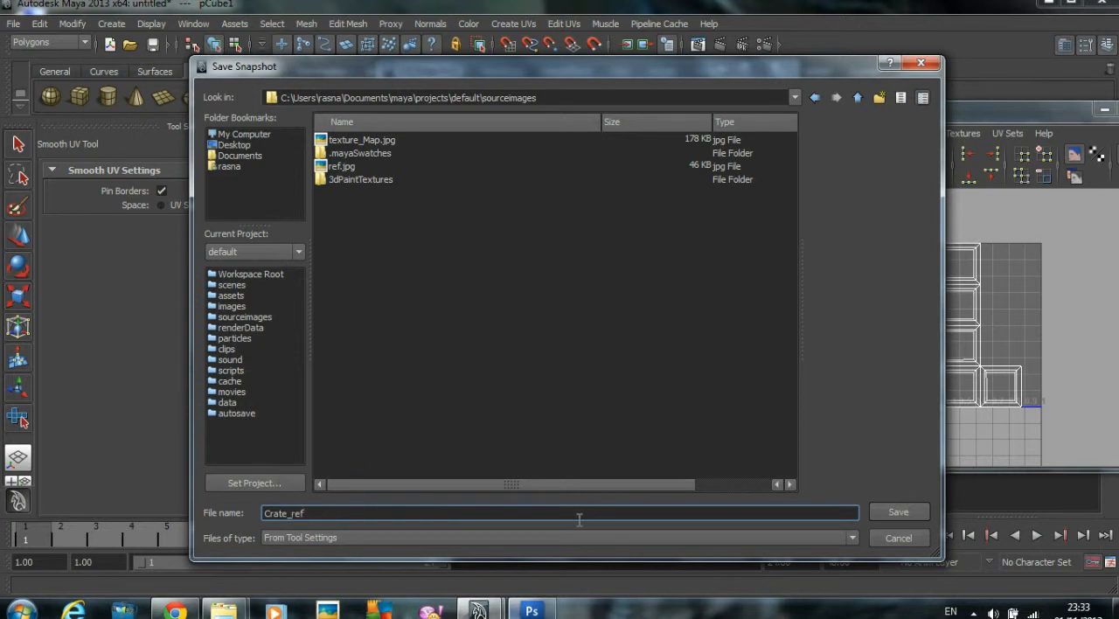
click(909, 513)
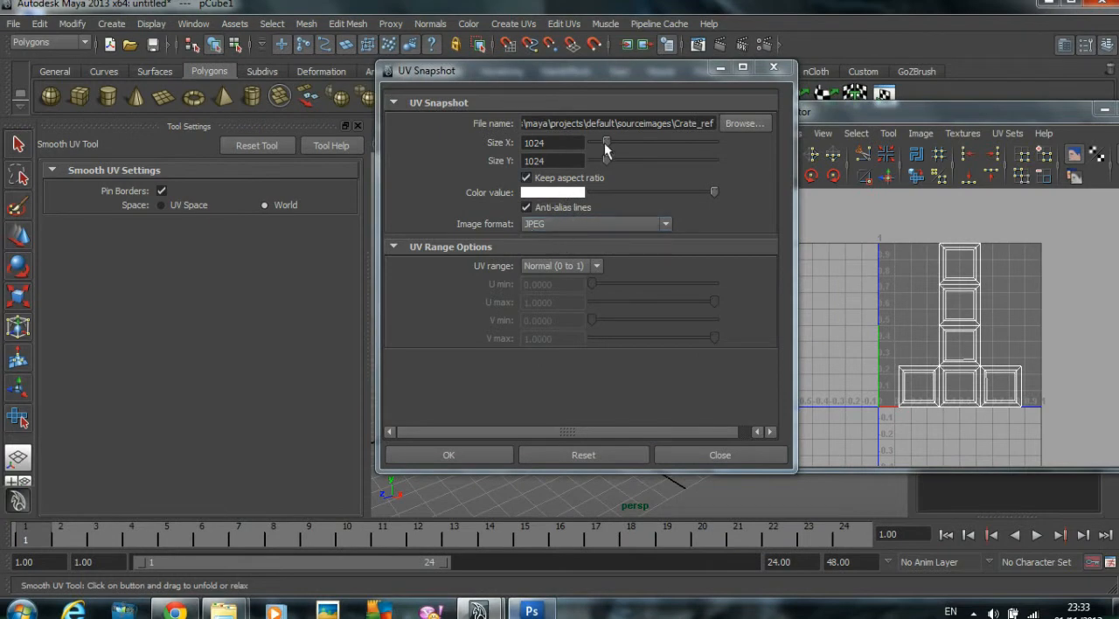
Step: Try a size of 256 for the UV snapshot
drag(604, 145, 592, 144)
double_click(568, 145)
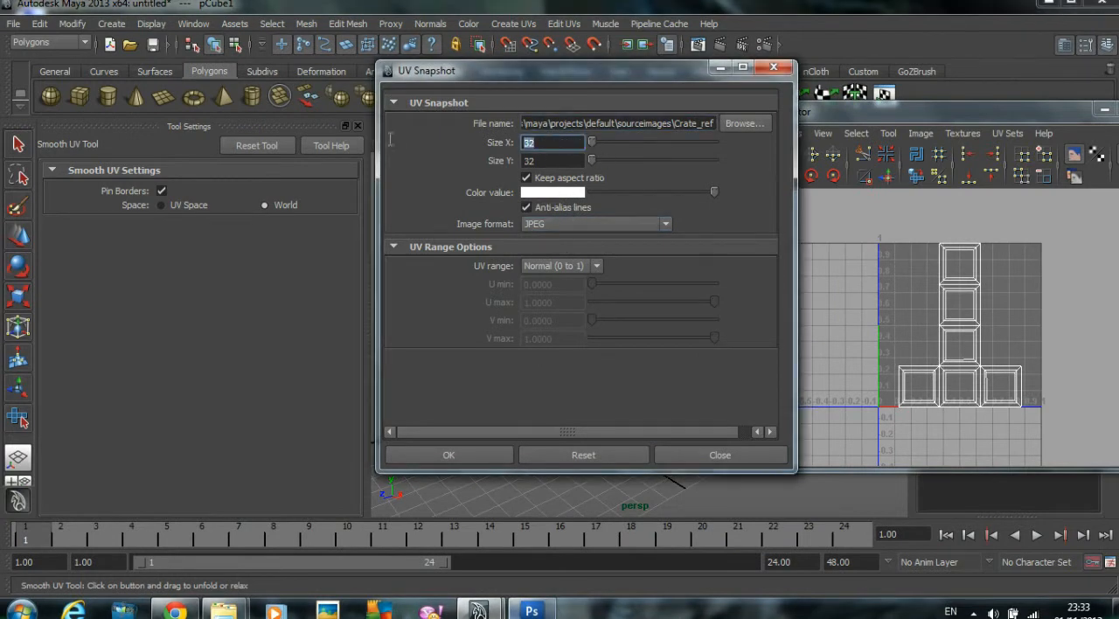
text(256)
key(Return)
Step: Set the UV snapshot size to 1024 by 1024 with JPEG as the image format, and export it
double_click(569, 143)
text(1024)
key(Return)
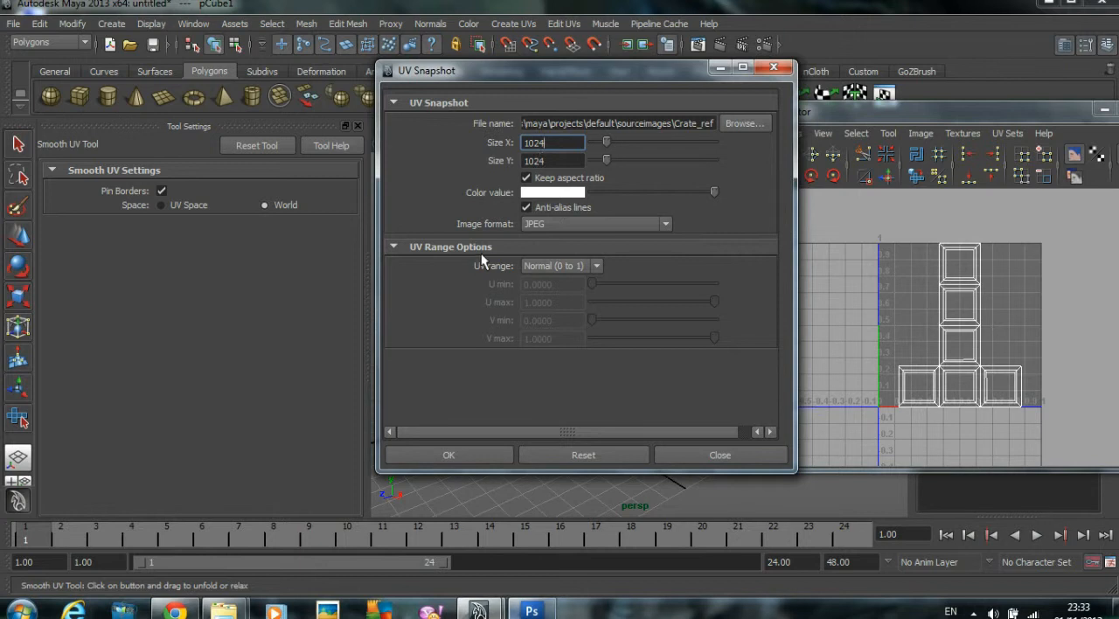
click(558, 227)
click(556, 233)
click(555, 227)
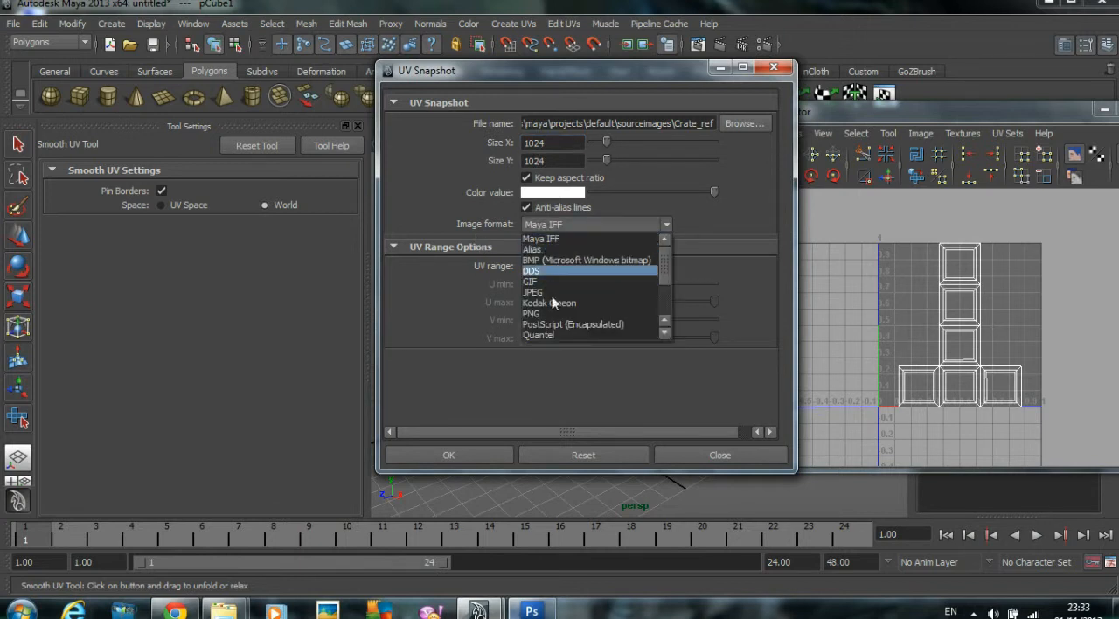
click(545, 293)
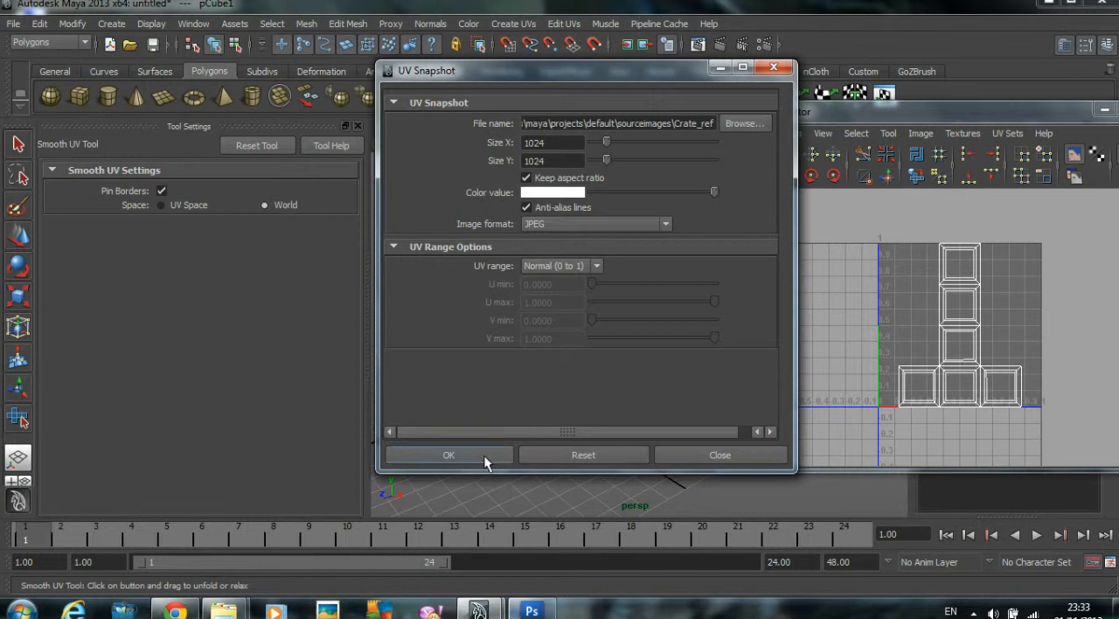
click(461, 456)
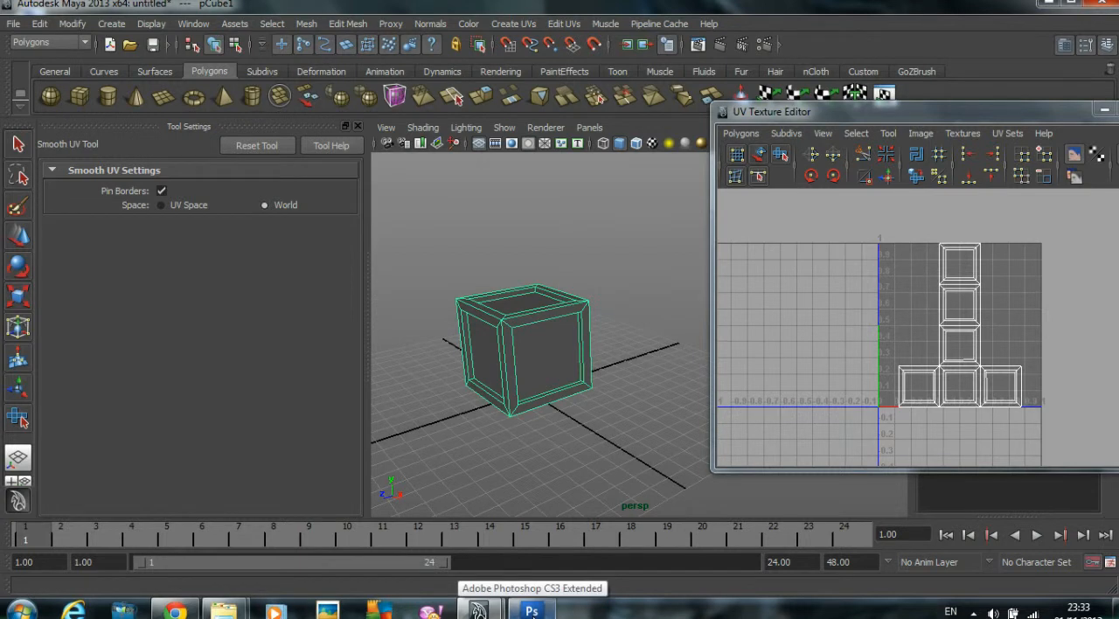
Step: Switch to Photoshop and browse to the My Documents folder for an image to open
click(532, 611)
click(14, 23)
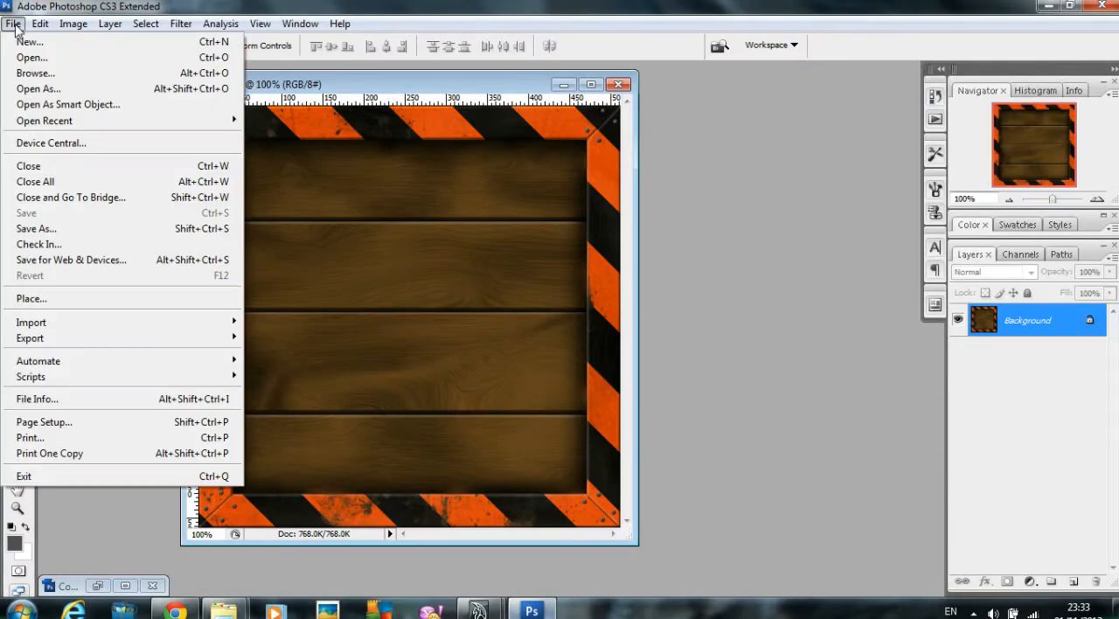
click(26, 58)
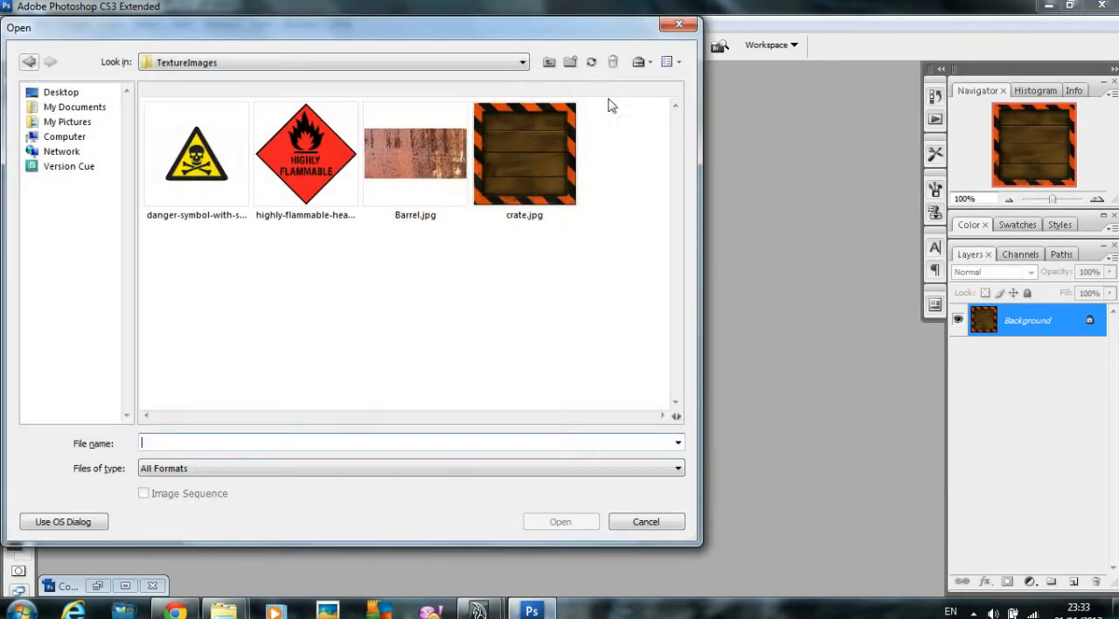
click(523, 63)
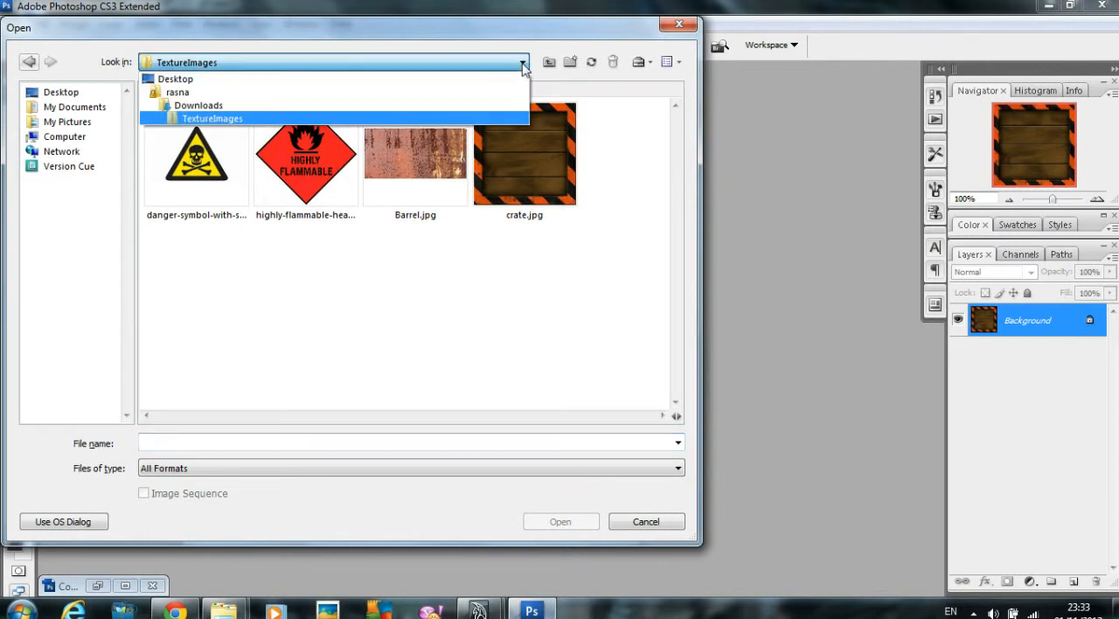
click(251, 92)
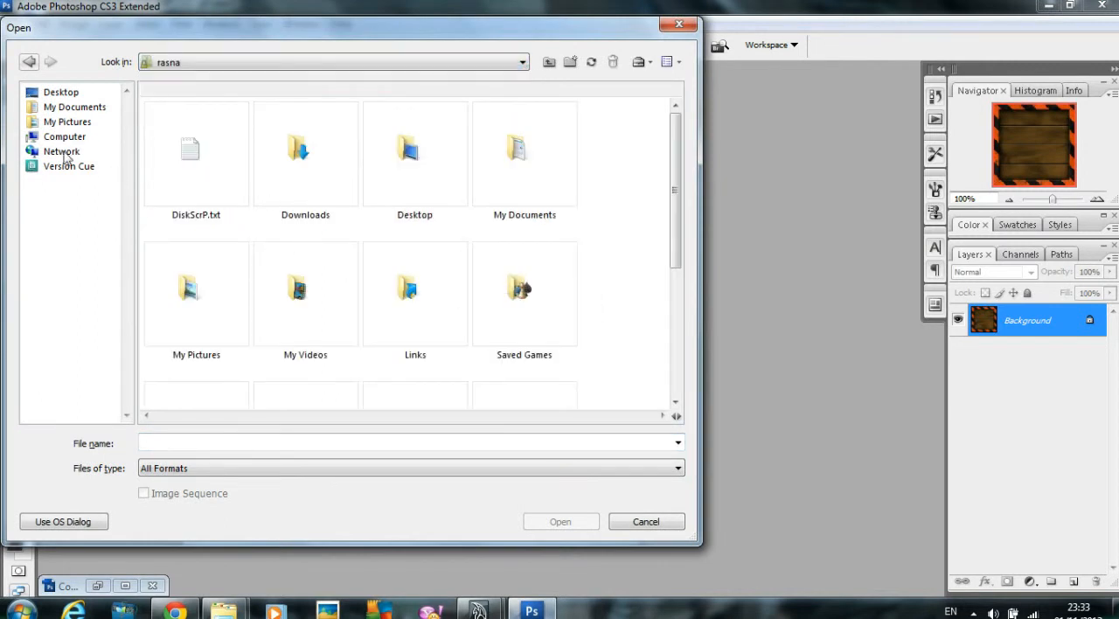
click(88, 109)
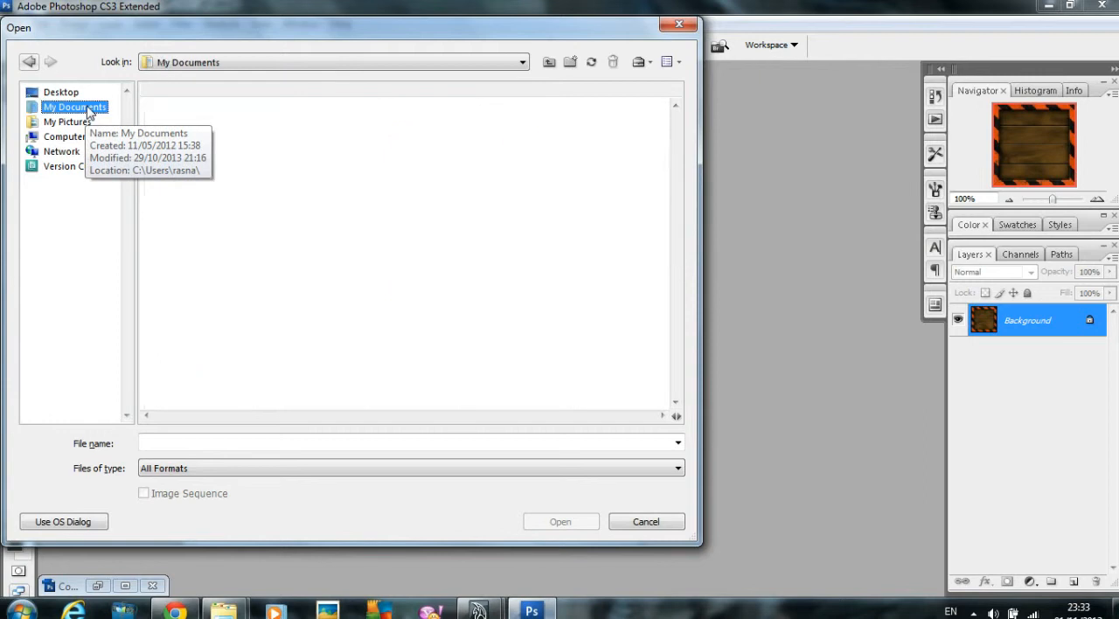
Step: Open Crate_ref.jpg from maya/projects/default/sourceimages and arrange its window beside crate.jpg
drag(675, 143, 592, 307)
double_click(523, 282)
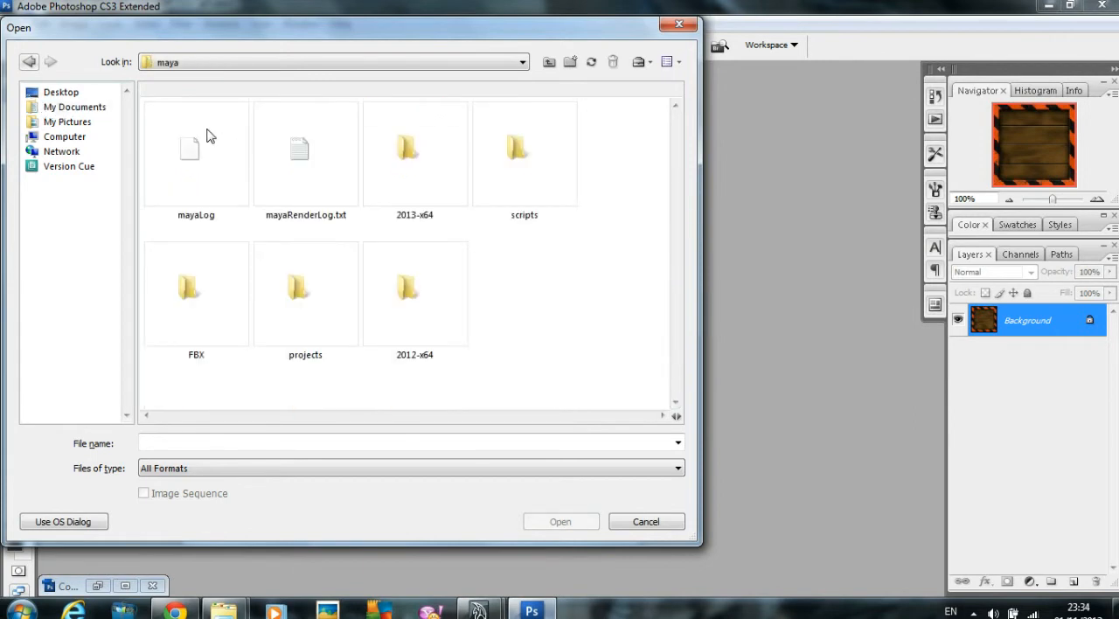
double_click(295, 288)
click(196, 140)
double_click(196, 140)
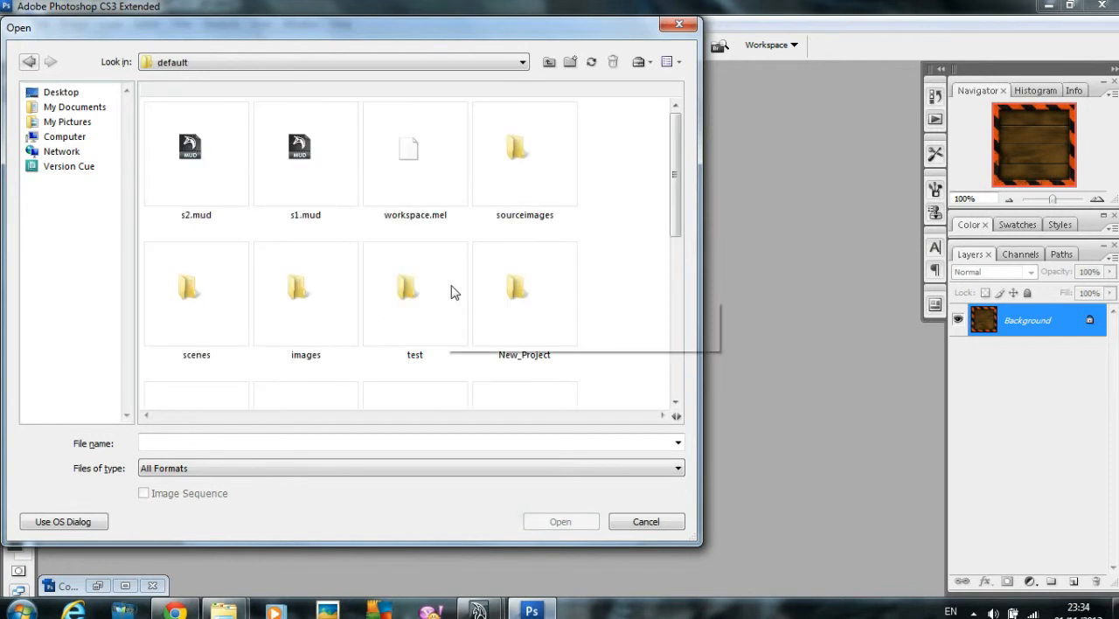
double_click(519, 157)
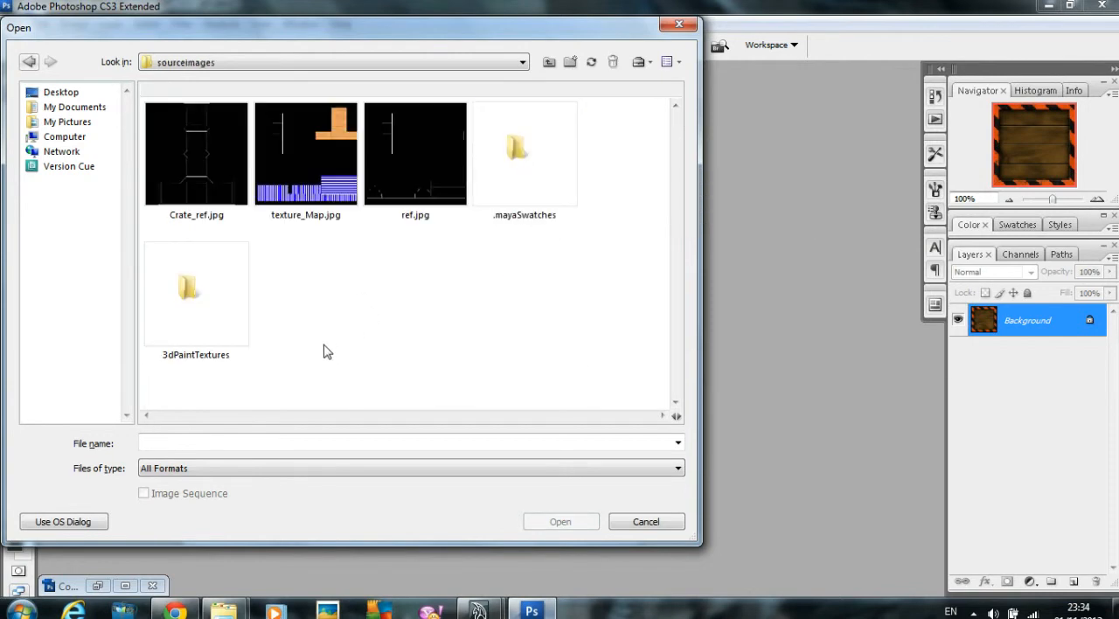
double_click(200, 144)
drag(385, 108, 792, 103)
drag(387, 89, 254, 86)
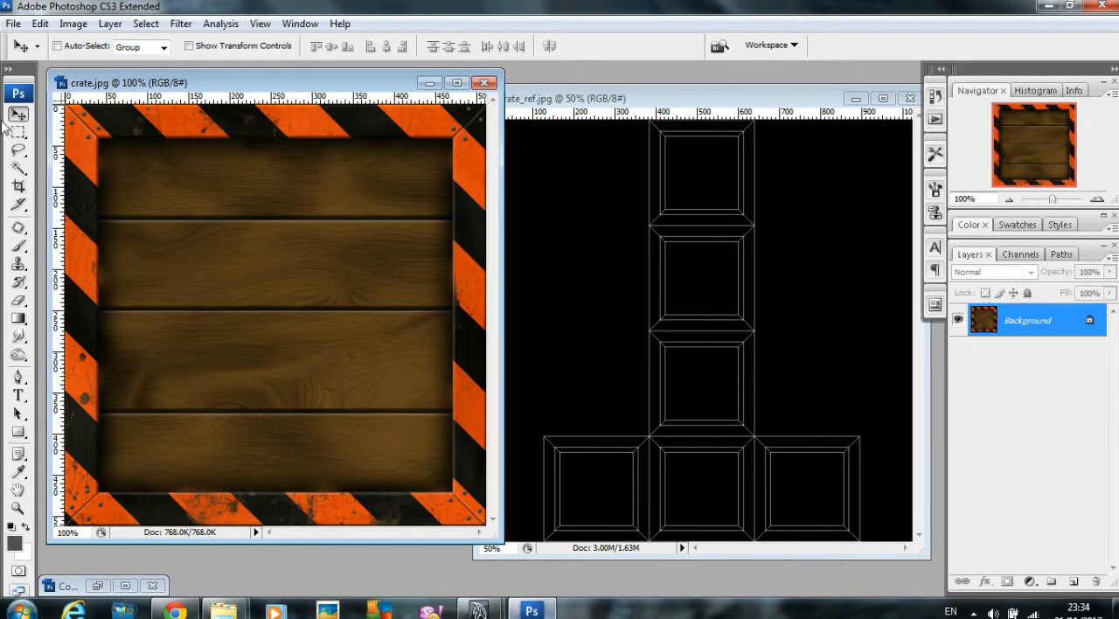
Step: Copy the crate image into Crate_ref.jpg, maximize that document, and align the crate with the upper-left corner of the topmost UV square
drag(131, 131, 624, 191)
drag(654, 101, 379, 109)
click(608, 108)
drag(514, 245, 565, 191)
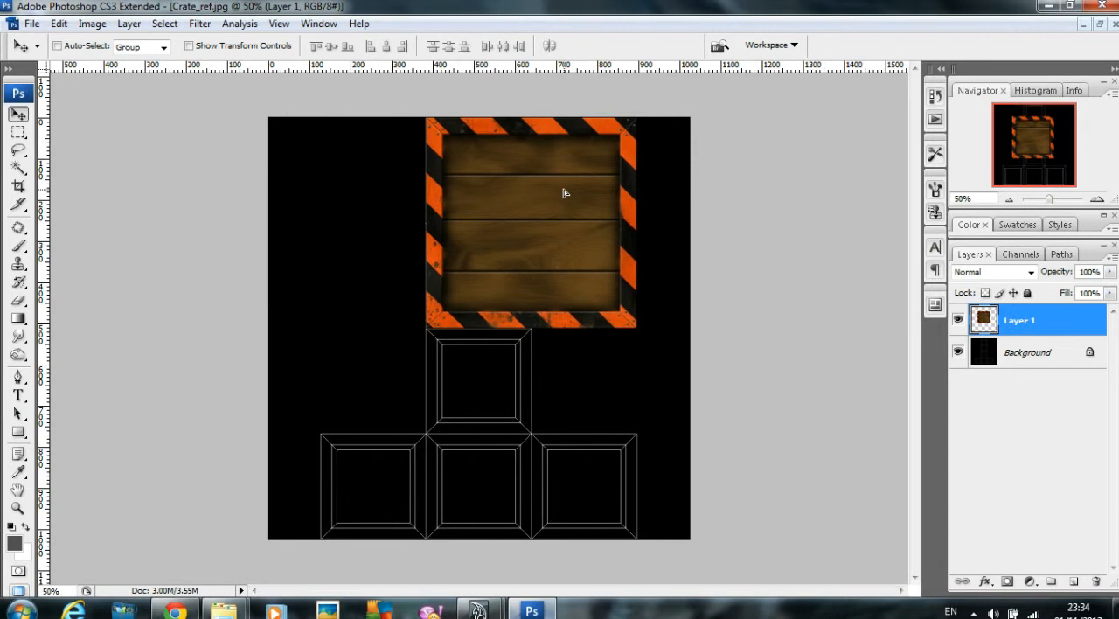
Step: Scale the crate layer proportionally to 50.8% so it fits the topmost UV square
key(ctrl+t)
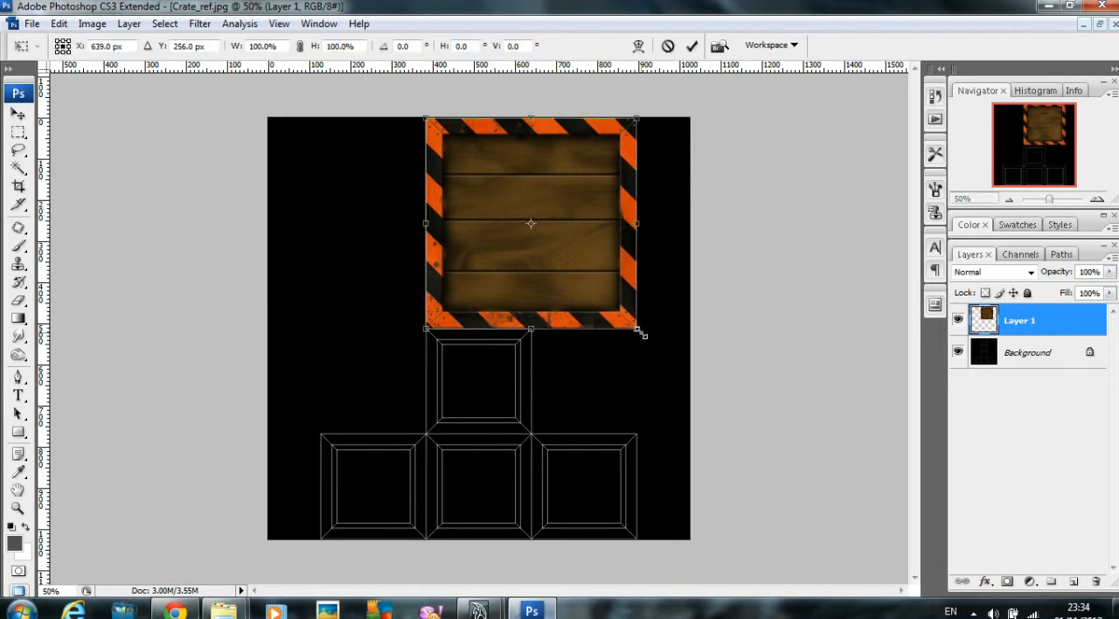
drag(638, 330, 520, 238)
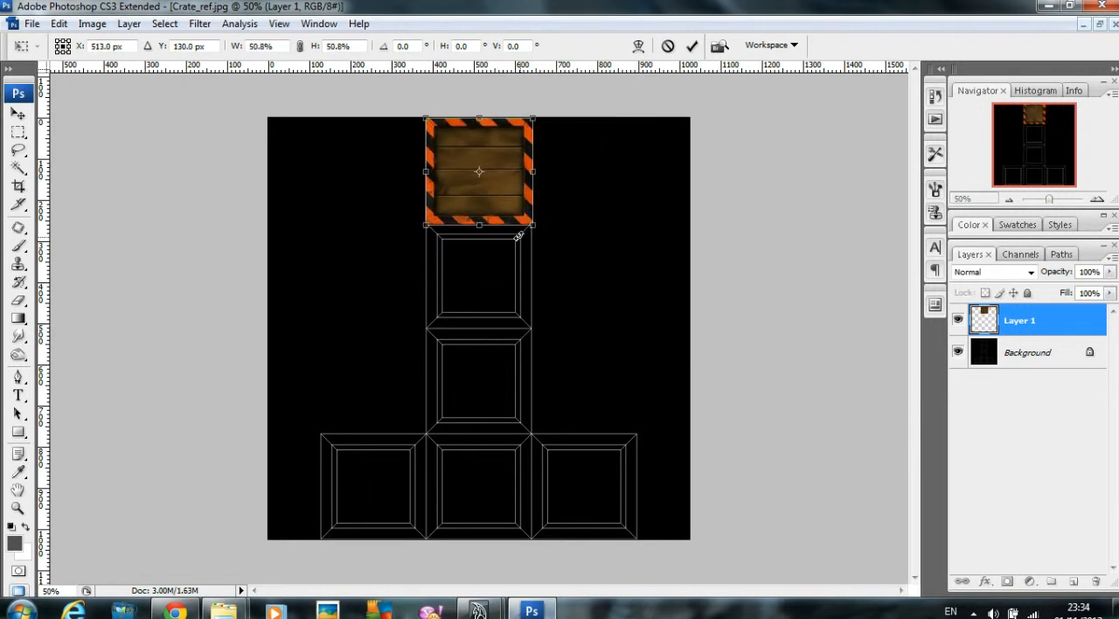
key(Return)
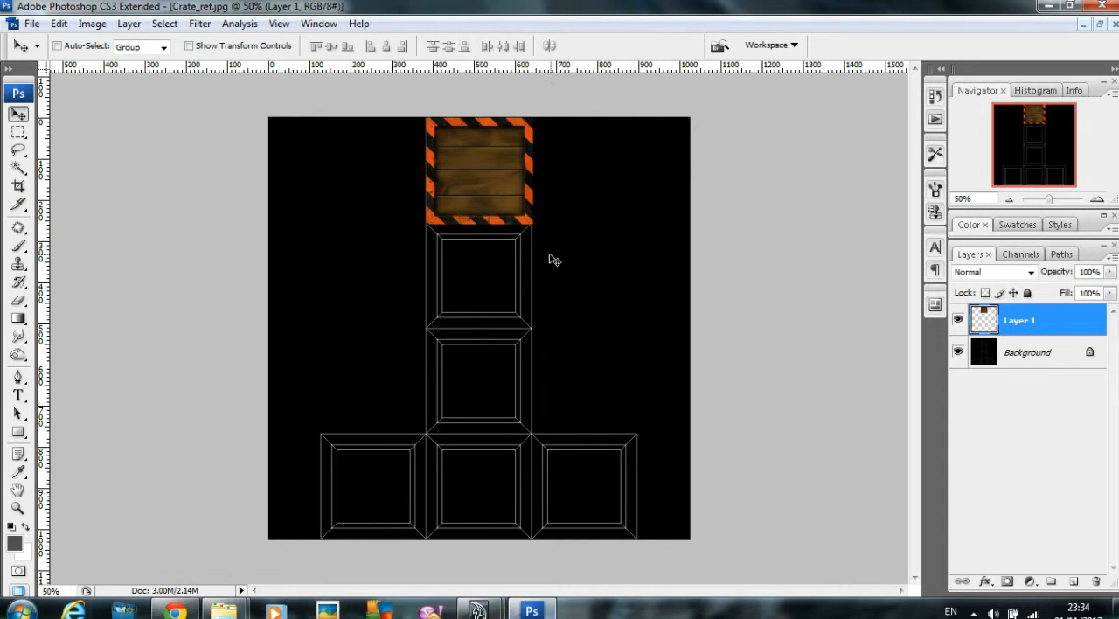
Step: Duplicate the crate tile onto the other three squares of the UV column and the two side squares
alt+drag(485, 194, 478, 387)
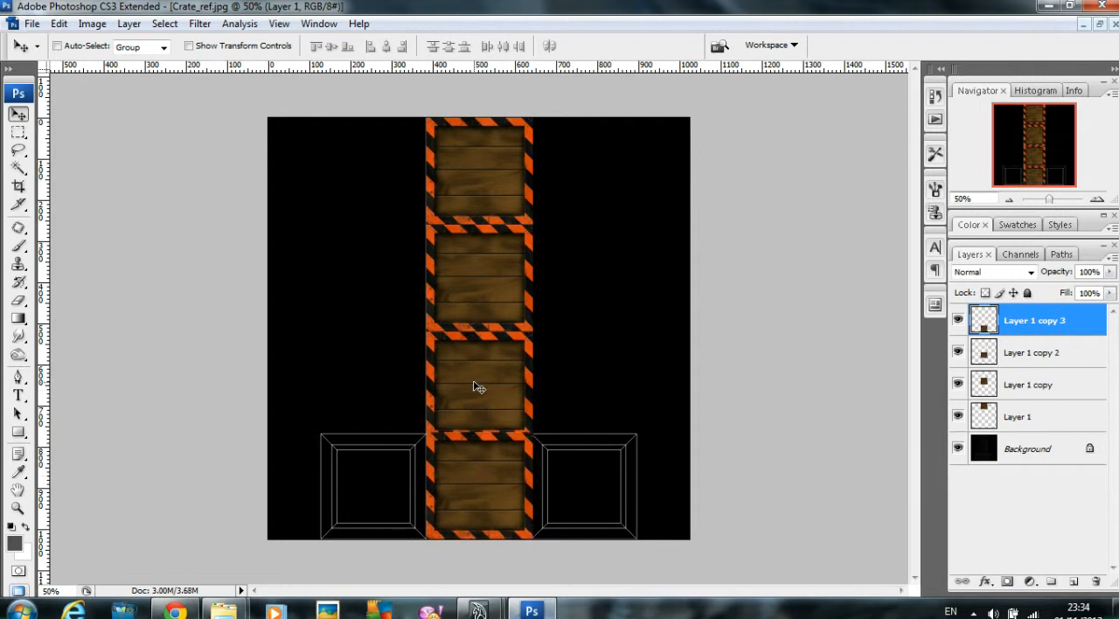
alt+drag(477, 467, 366, 464)
alt+drag(502, 467, 608, 471)
Step: Move the column's second crate tile aside and nudge the third tile up into line with its UV square
right_click(479, 292)
click(525, 300)
drag(502, 288, 646, 290)
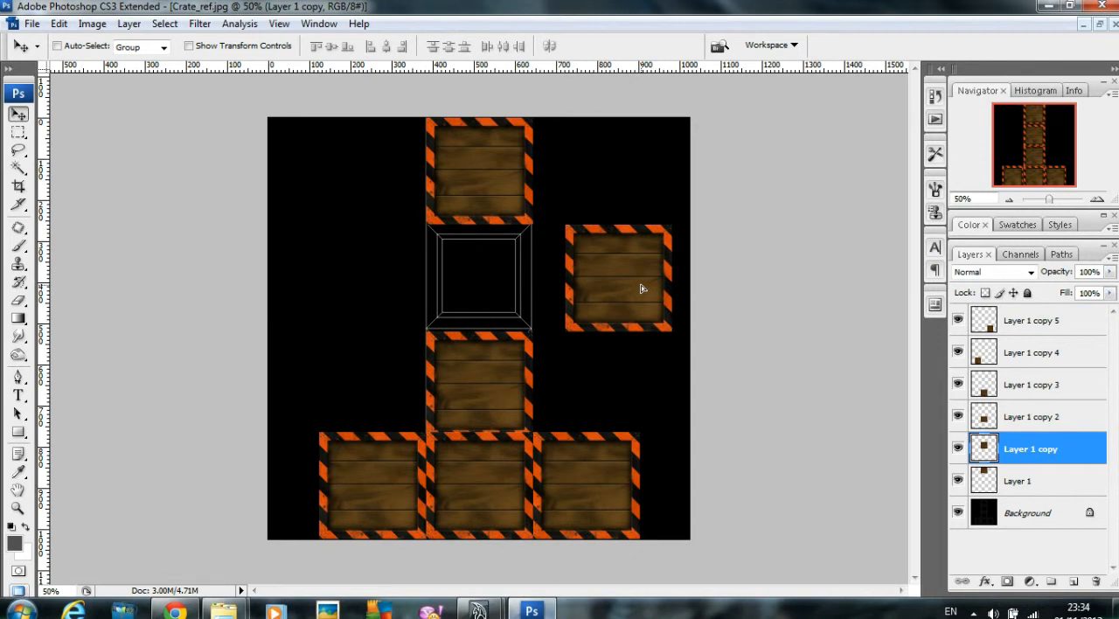
right_click(488, 363)
click(511, 366)
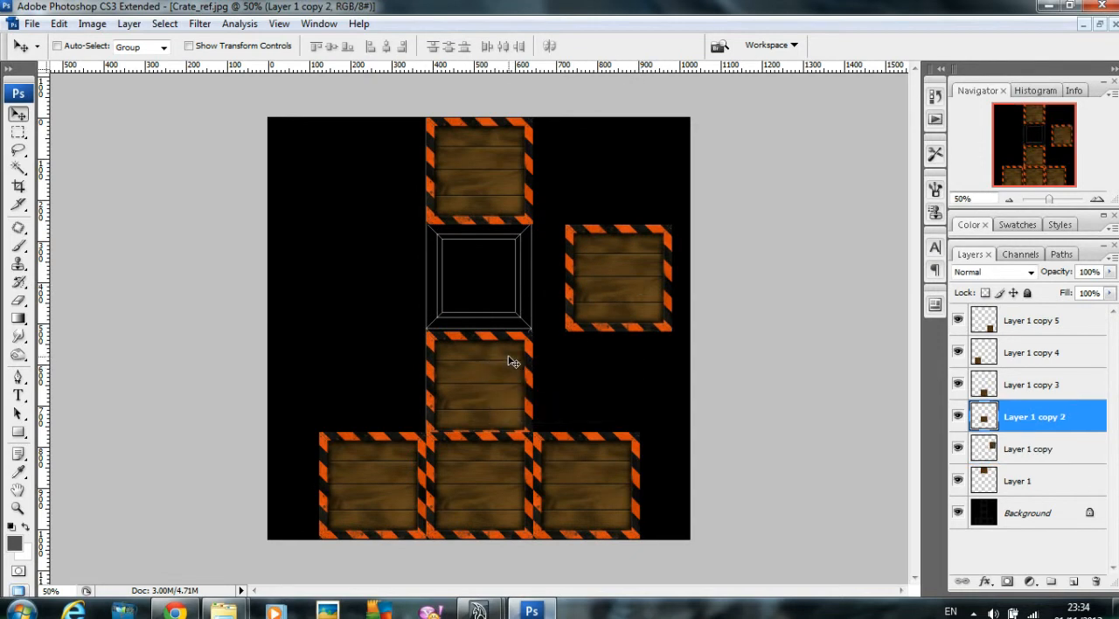
key(Up)
key(Up)
key(Up)
key(Up)
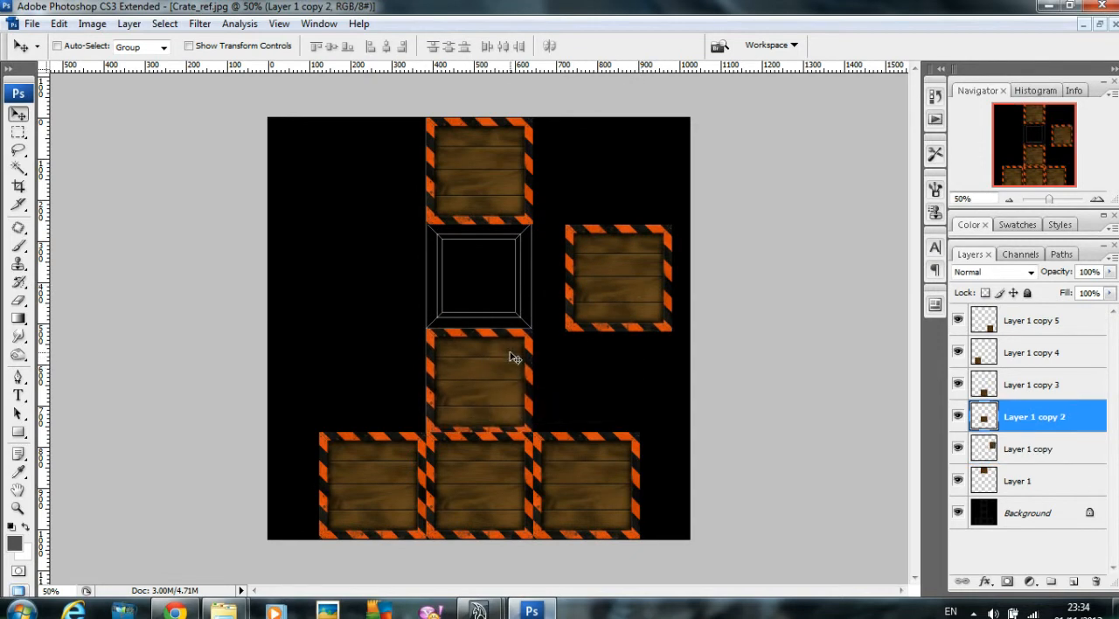
Step: Move the set-aside crate tile back onto the column's second UV square and nudge it up into line
right_click(611, 288)
click(622, 295)
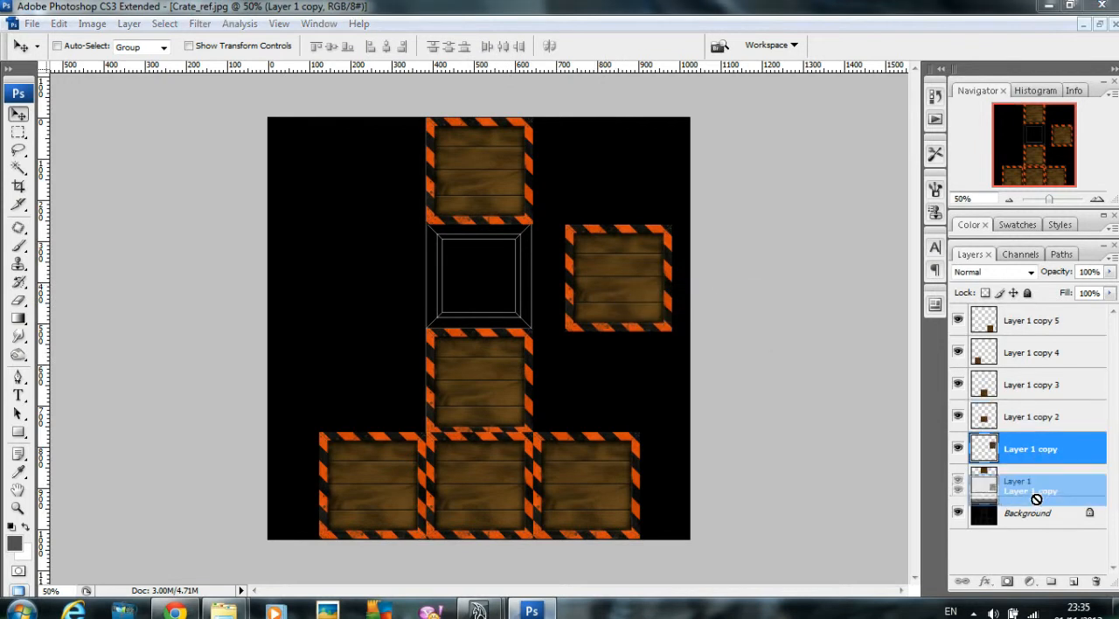
drag(613, 287, 475, 284)
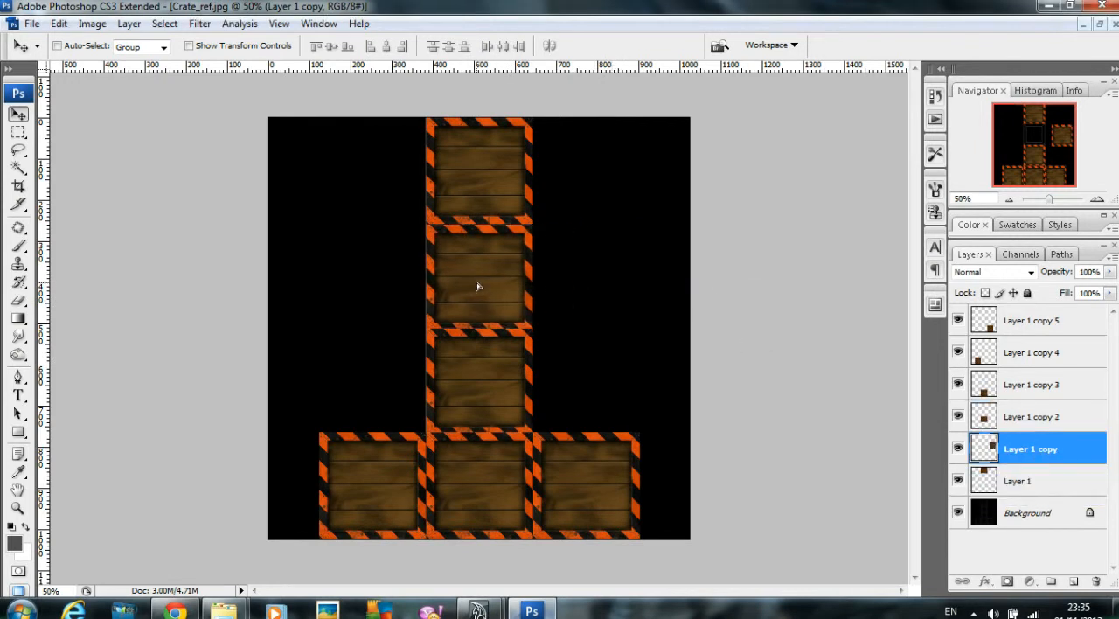
key(Up)
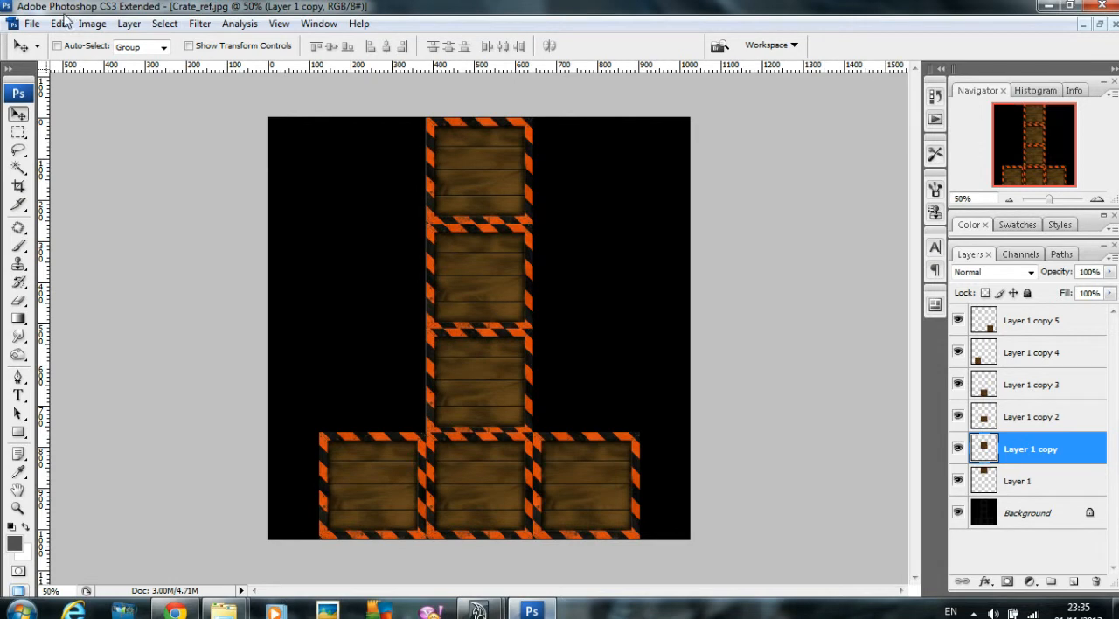
Step: Begin saving the layered image as a new file in sourceimages with JPEG as the format
click(31, 23)
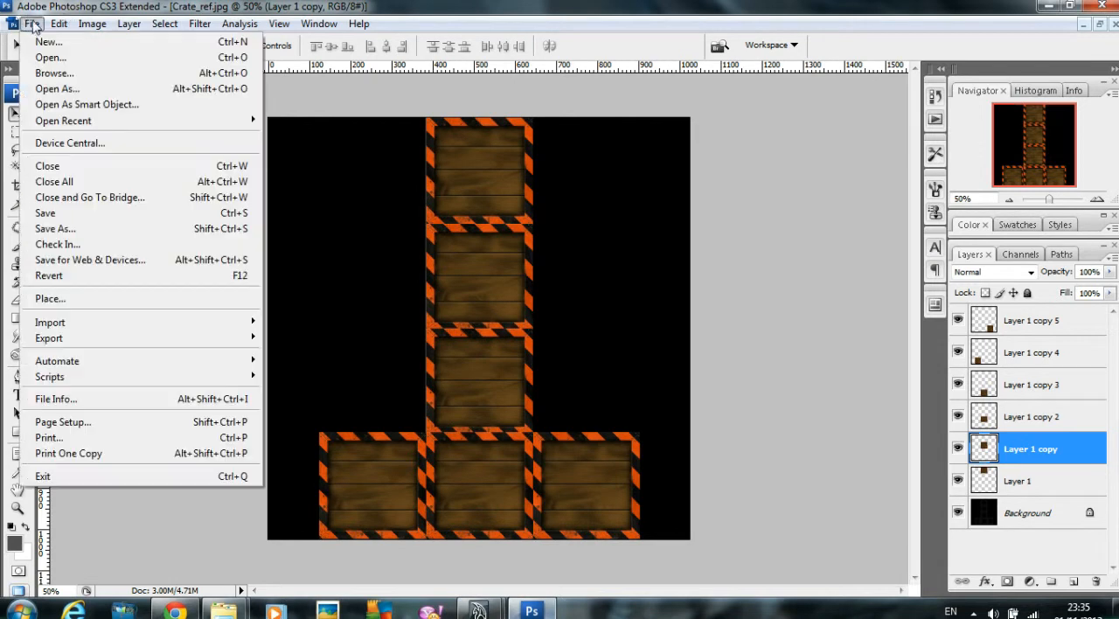
click(75, 231)
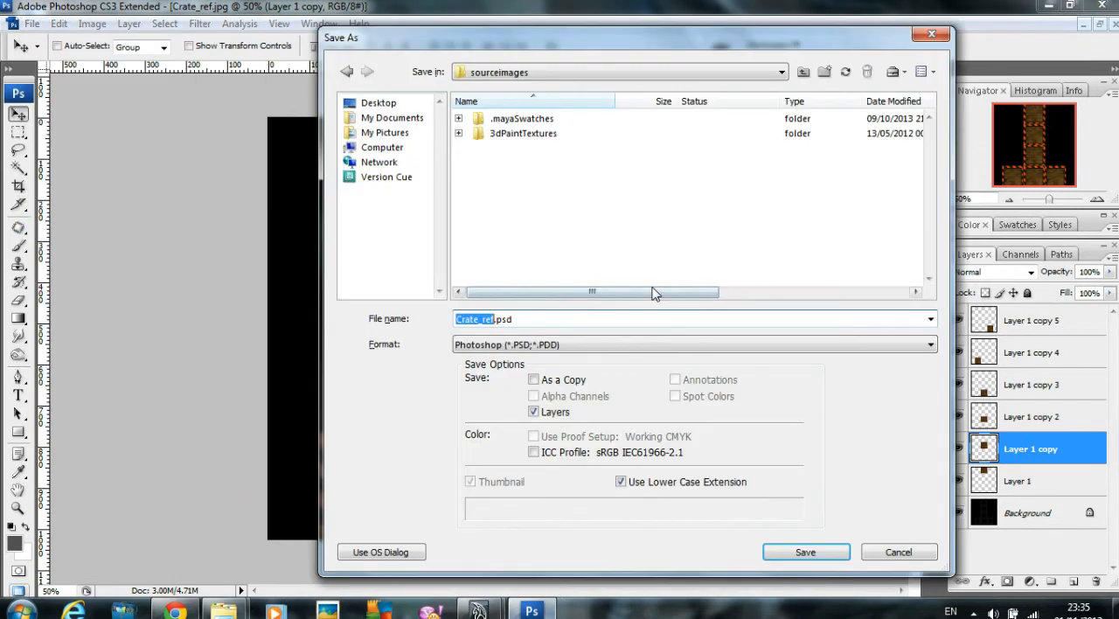
click(535, 348)
click(538, 351)
key(j)
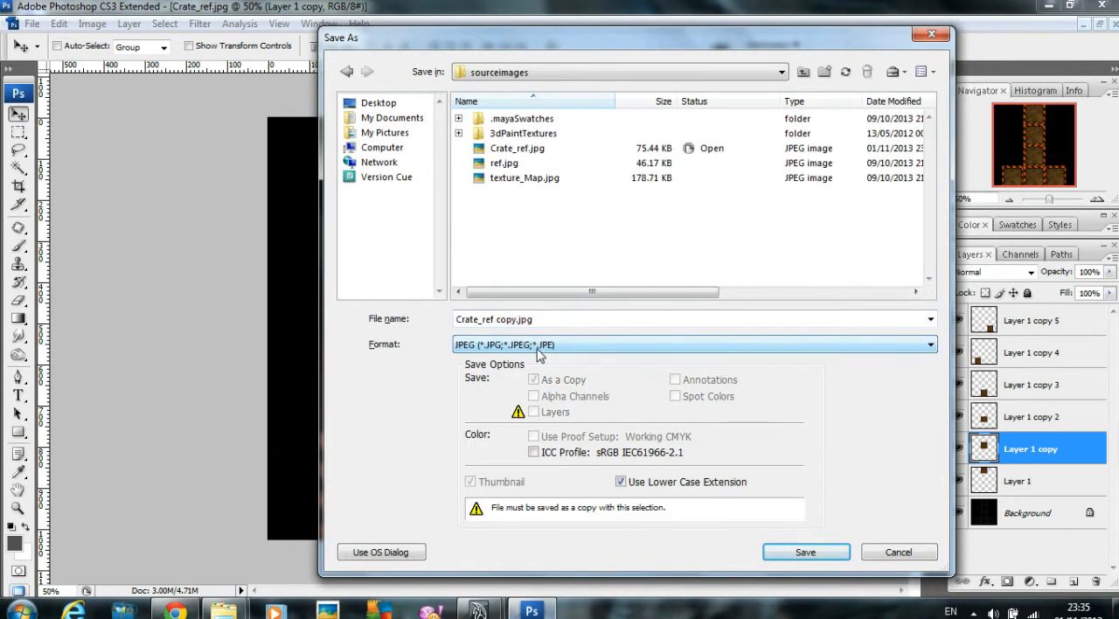
Step: Name the copy Crate_Texture.jpg and save it at JPEG quality 12, Maximum, with Baseline Optimized
click(483, 320)
click(482, 320)
drag(483, 320, 510, 323)
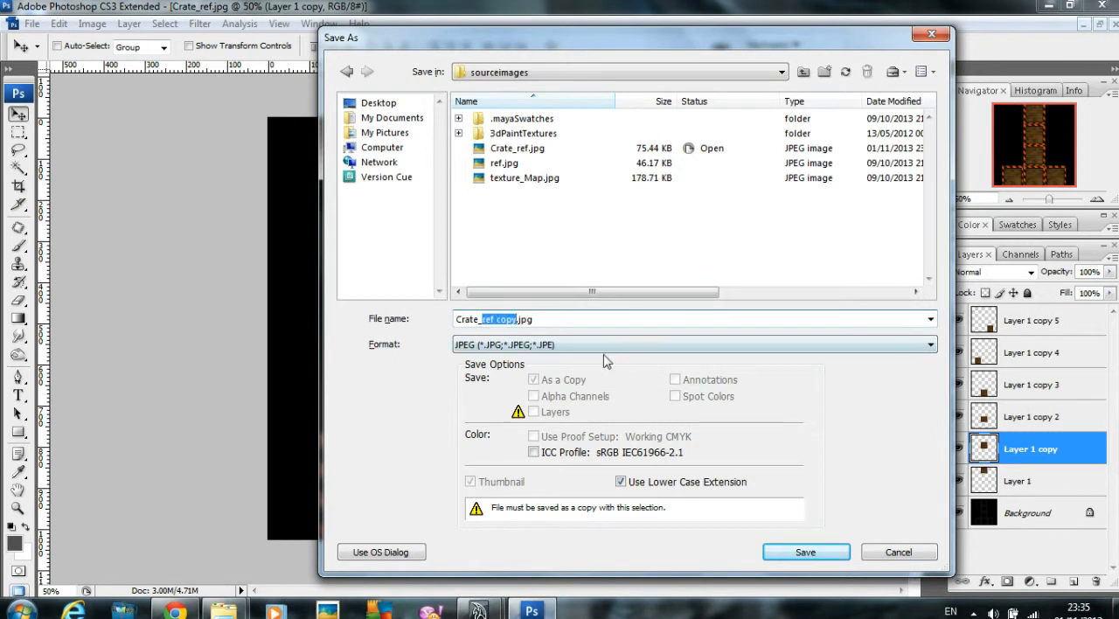
text(Texture)
key(Return)
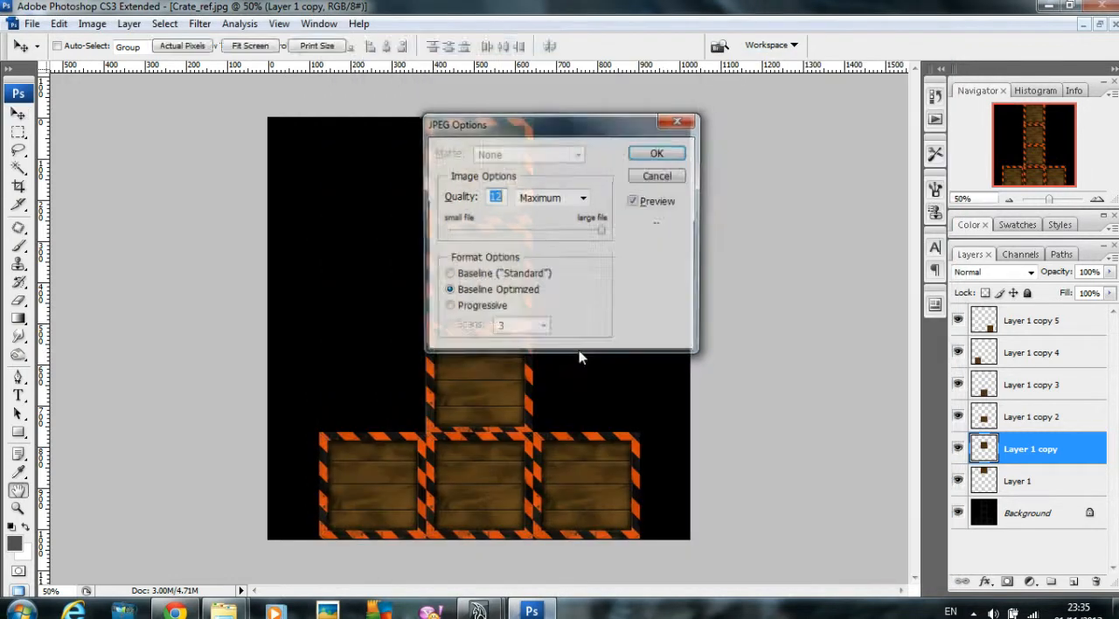
click(637, 157)
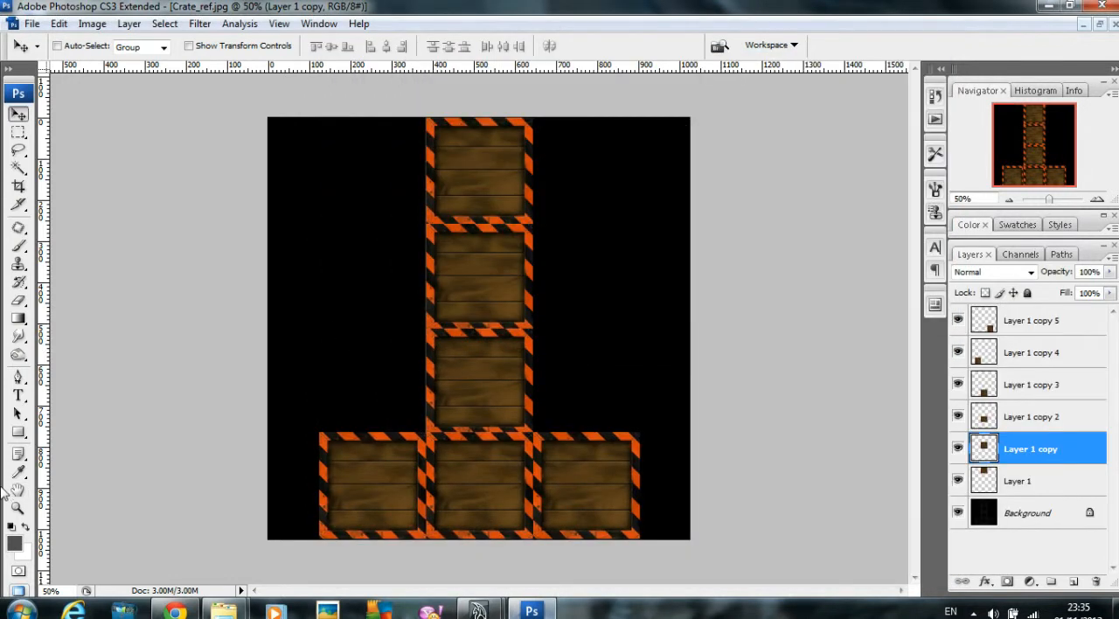
Step: Switch to Maya, minimize the UV Texture Editor and close the tool settings to clear the perspective view
mouse_move(481, 609)
click(524, 551)
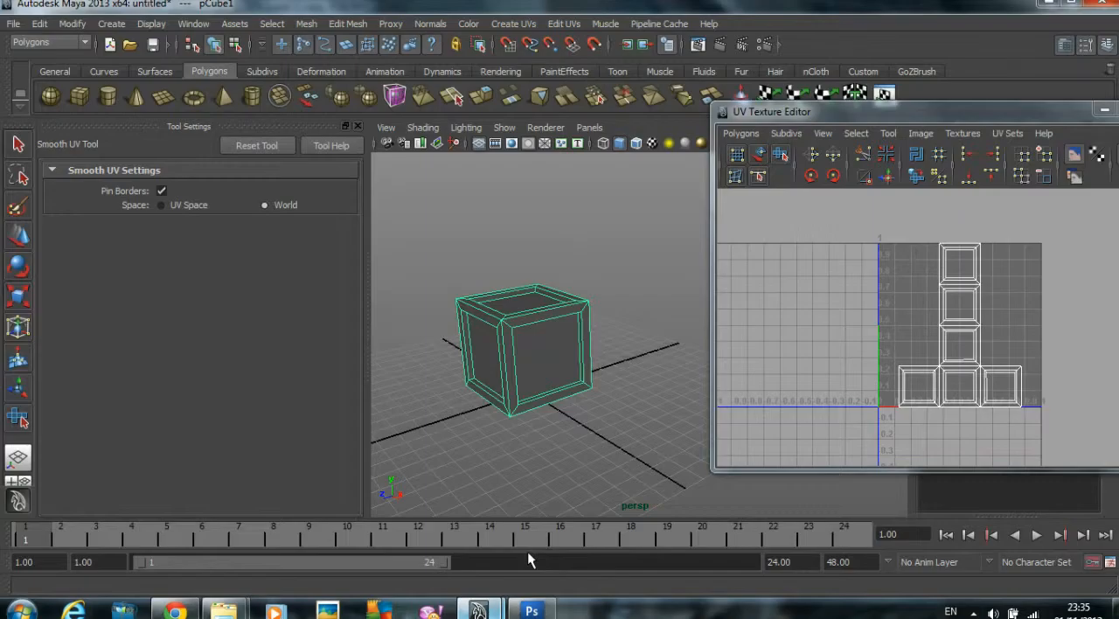
drag(1083, 111, 754, 105)
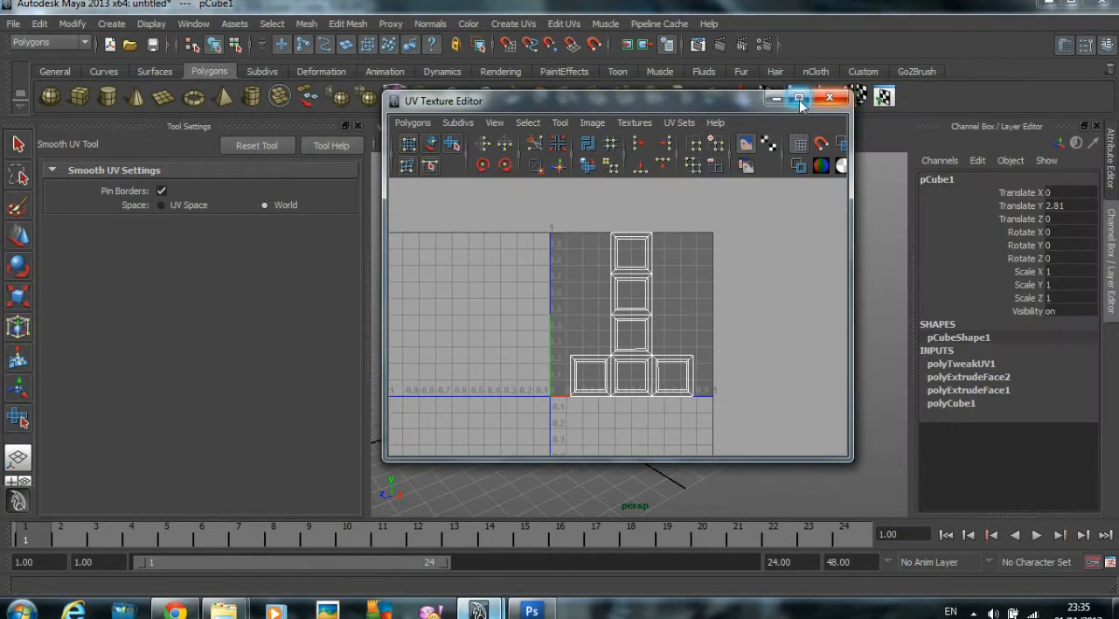
click(789, 98)
click(358, 127)
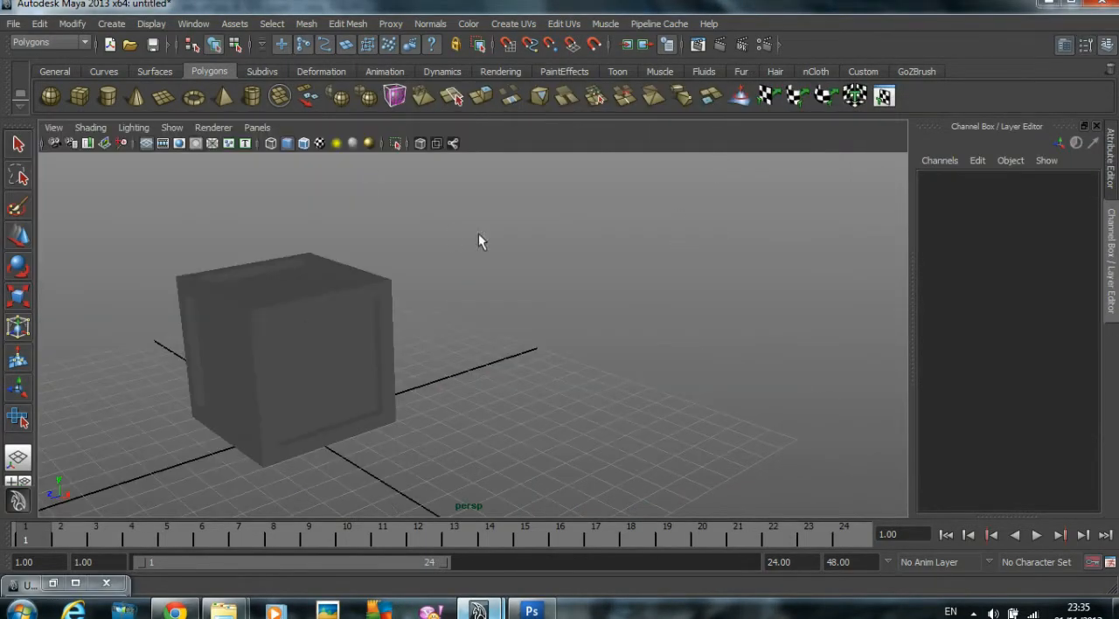
Step: Select the crate and assign a new Blinn material to it
click(281, 339)
alt+middle_drag(477, 353, 547, 351)
alt+drag(548, 352, 569, 344)
alt+right_drag(569, 345, 598, 332)
alt+middle_drag(598, 333, 549, 318)
right_drag(515, 281, 638, 500)
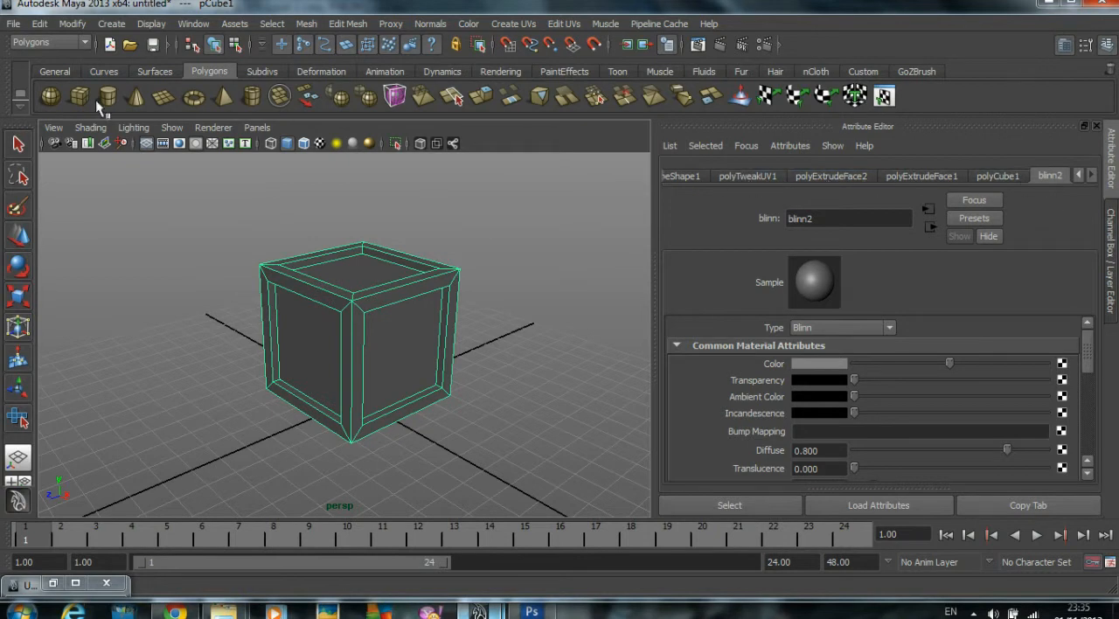
Step: Delete the crate's construction history
click(39, 24)
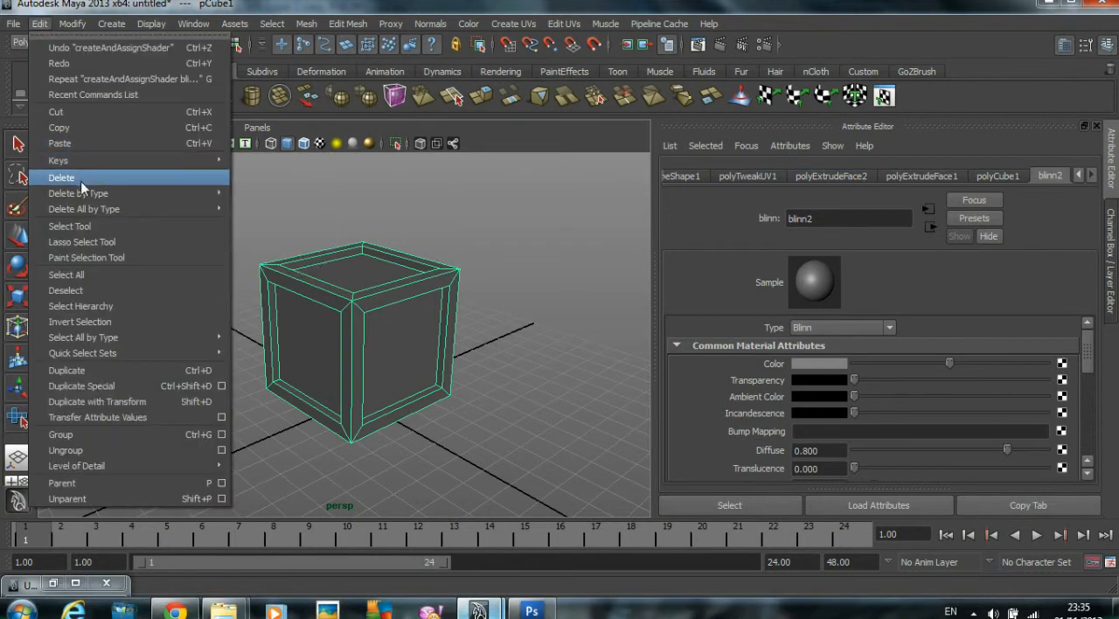
mouse_move(85, 194)
click(242, 202)
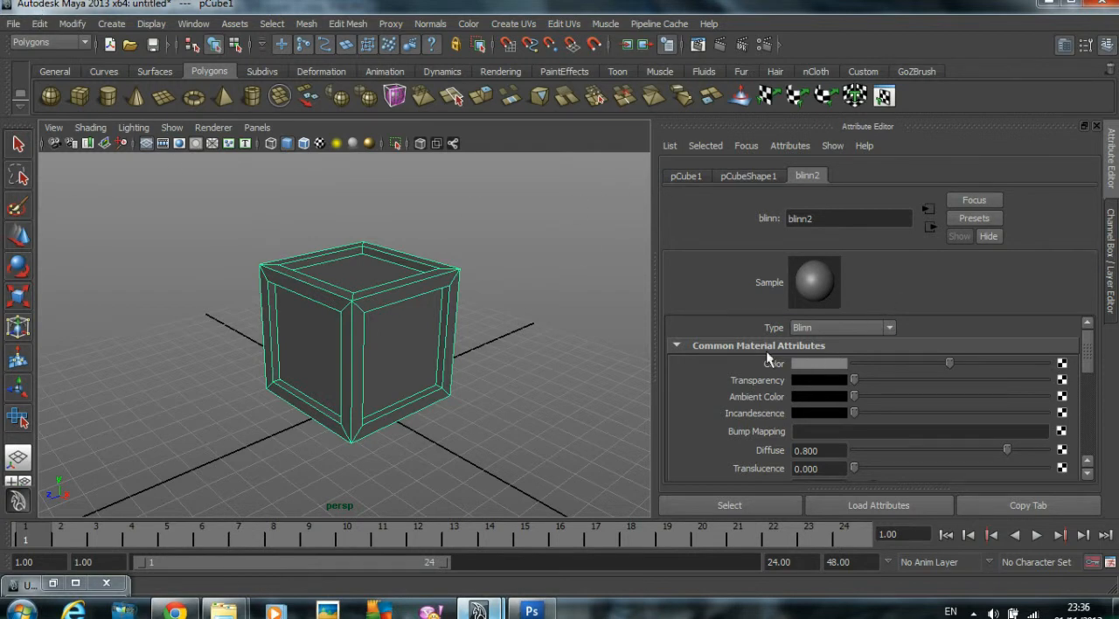
Step: Connect a File texture to the Blinn material's color and load Crate_Texture.jpg from sourceimages as its image
click(1062, 364)
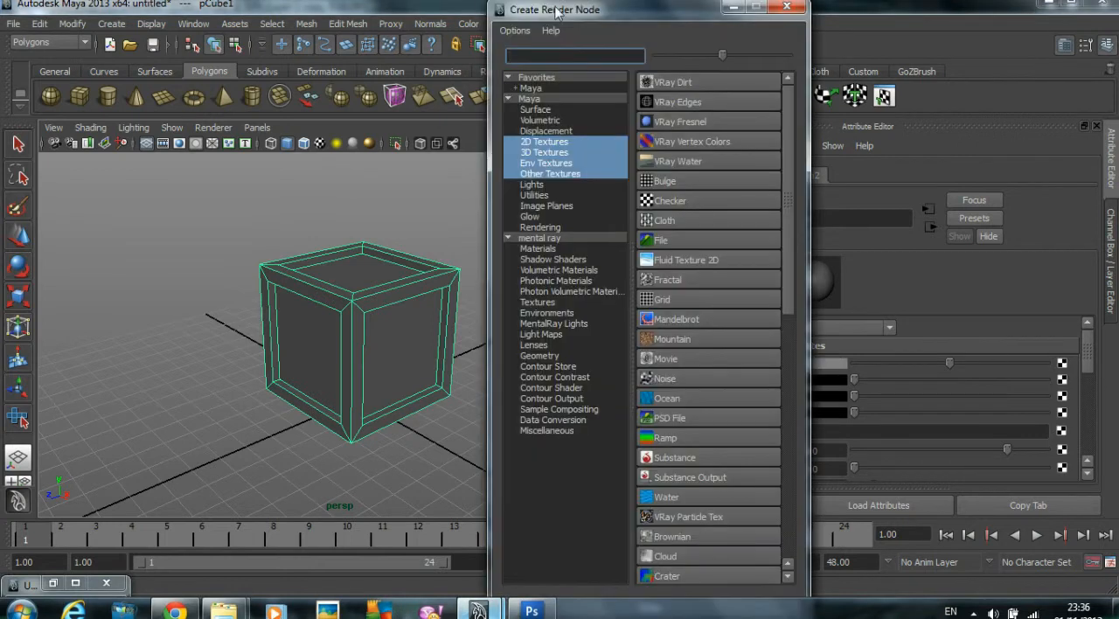
drag(551, 13, 390, 12)
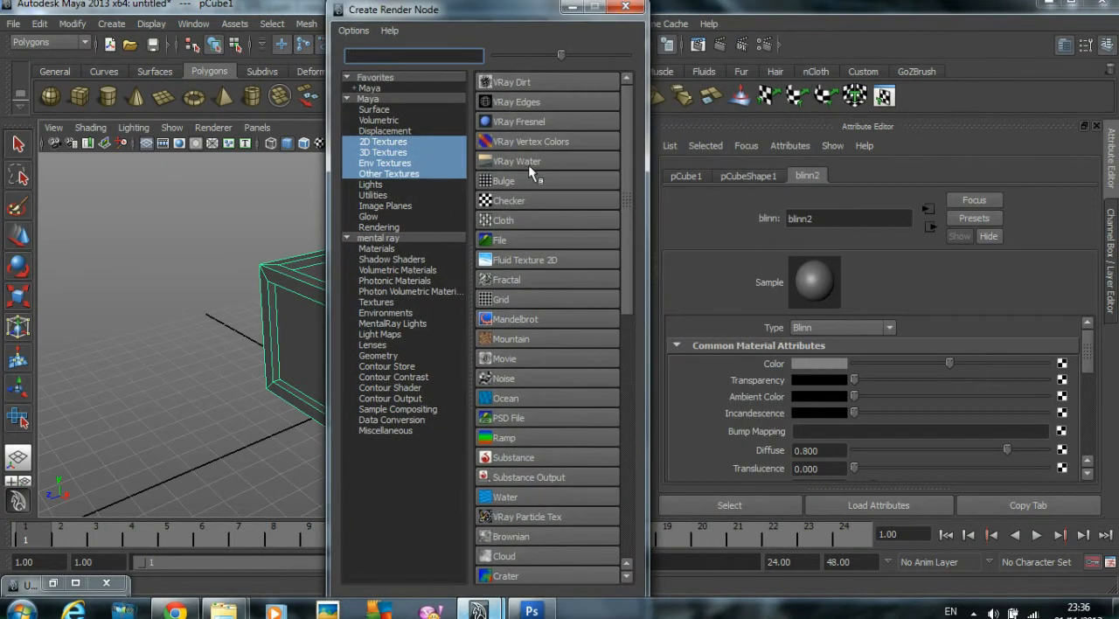
click(510, 238)
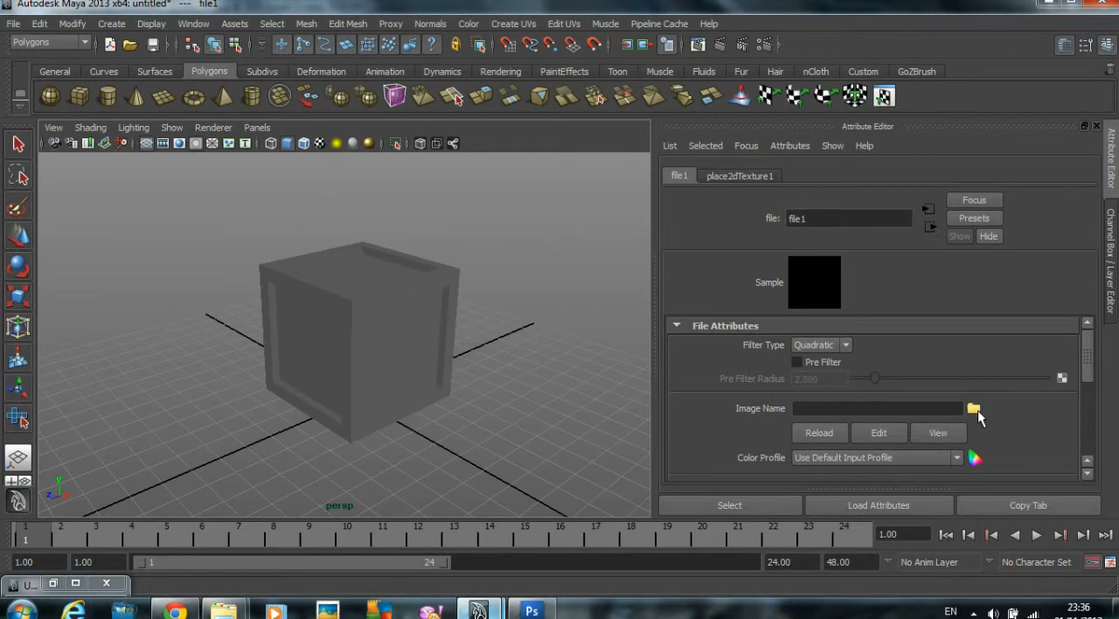
click(975, 409)
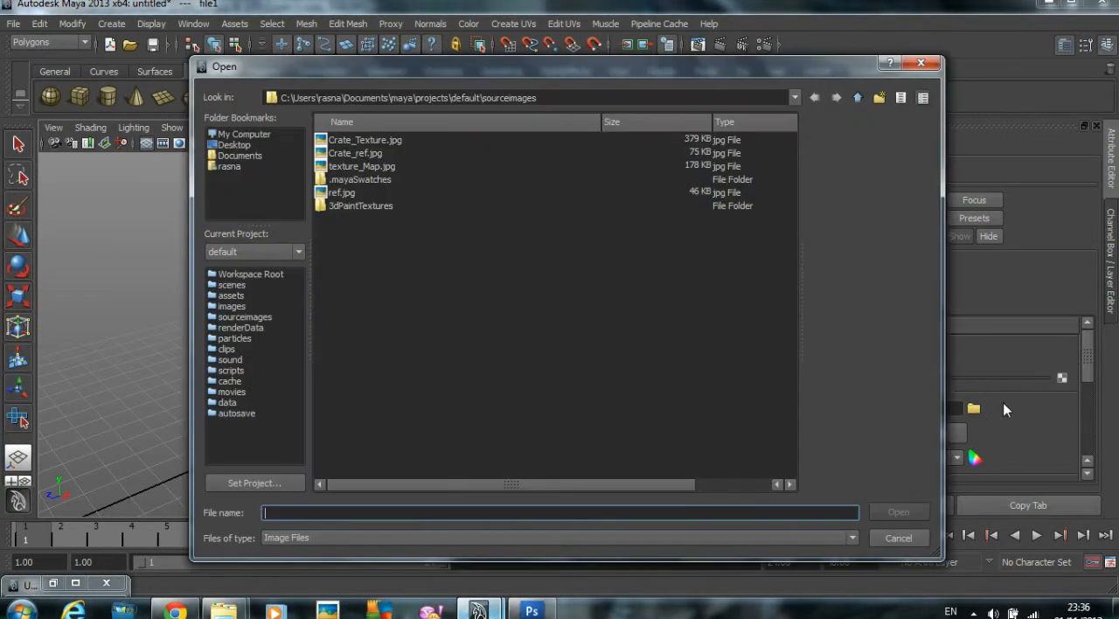
click(365, 140)
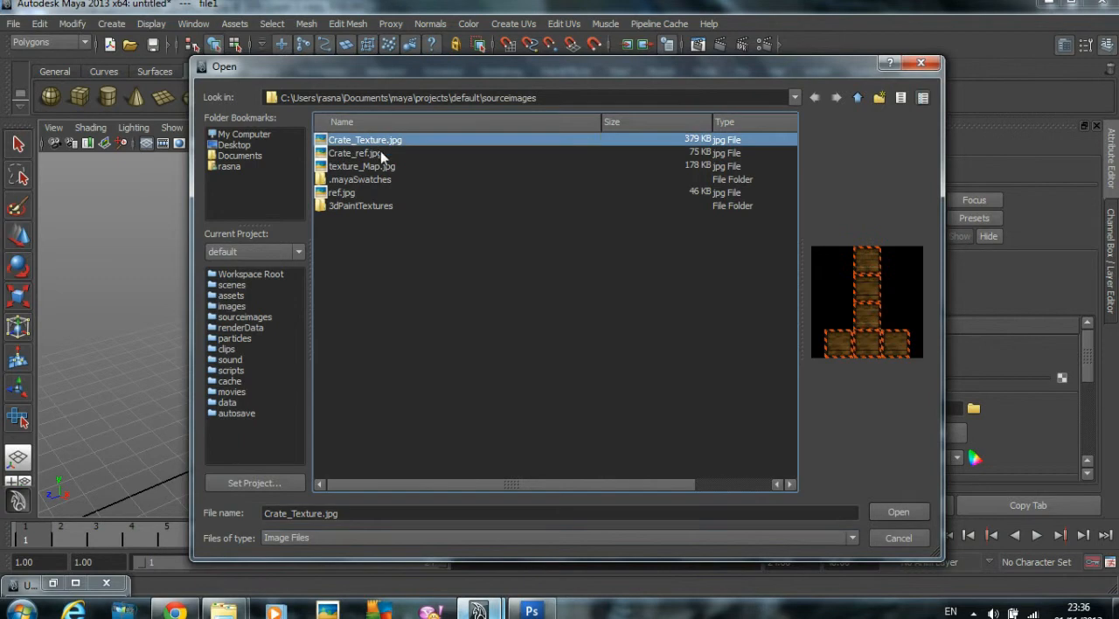
click(890, 512)
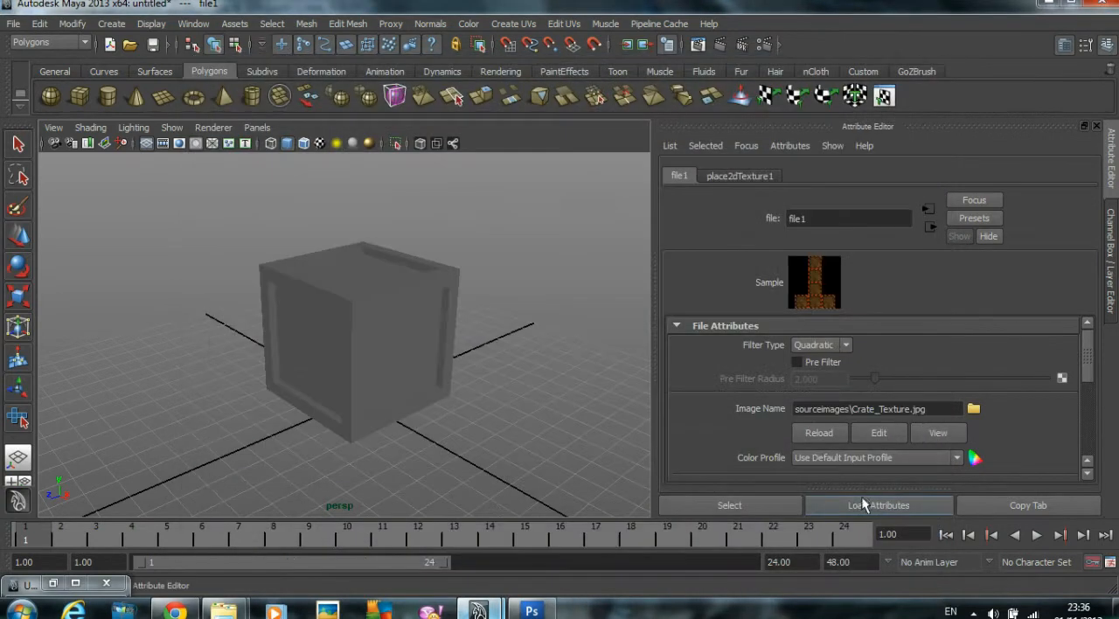
Step: Adjust the file texture's filter type and display the crate with its texture in the perspective view
click(820, 345)
click(812, 359)
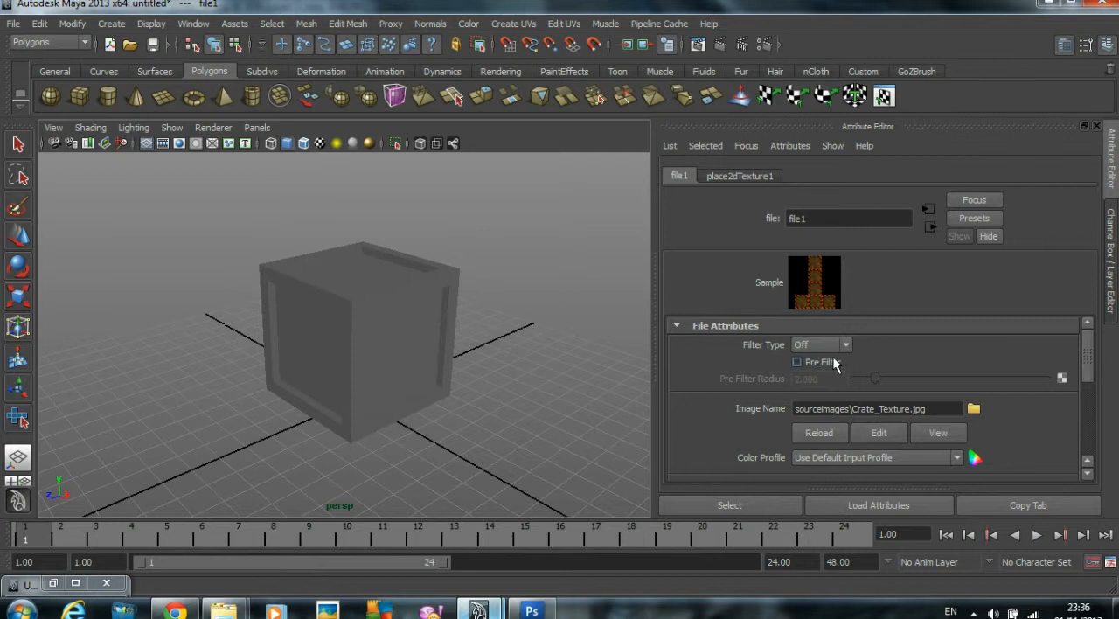
click(474, 291)
click(415, 311)
alt+drag(416, 311, 386, 320)
key(6)
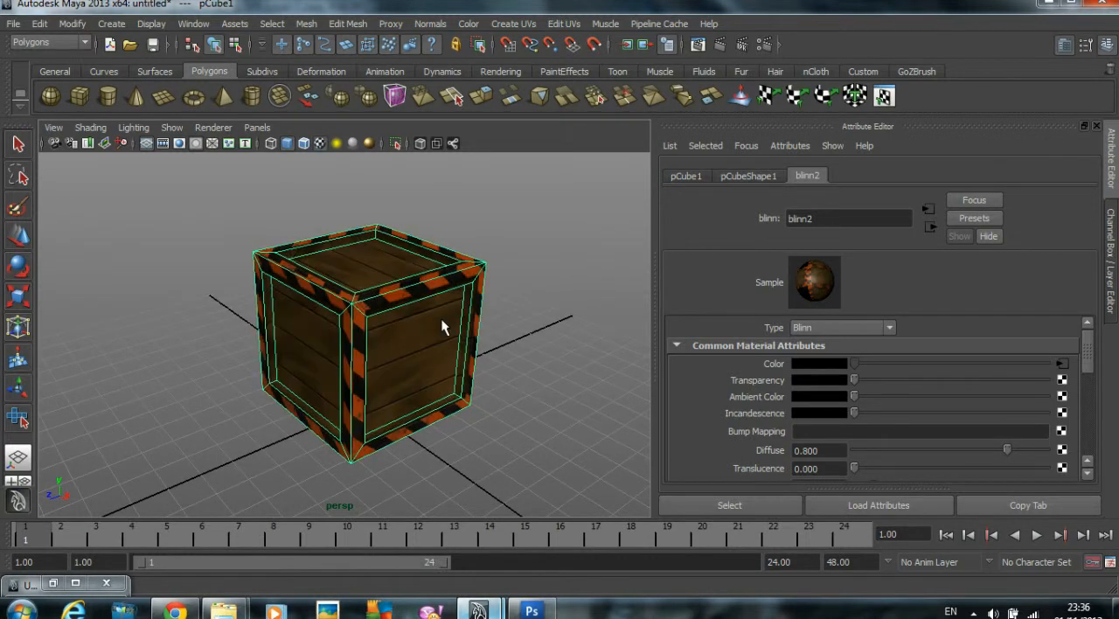
Step: Examine the textured crate from above and inspect the striped frame's corner and recessed top panel up close
click(522, 305)
alt+drag(475, 333, 419, 370)
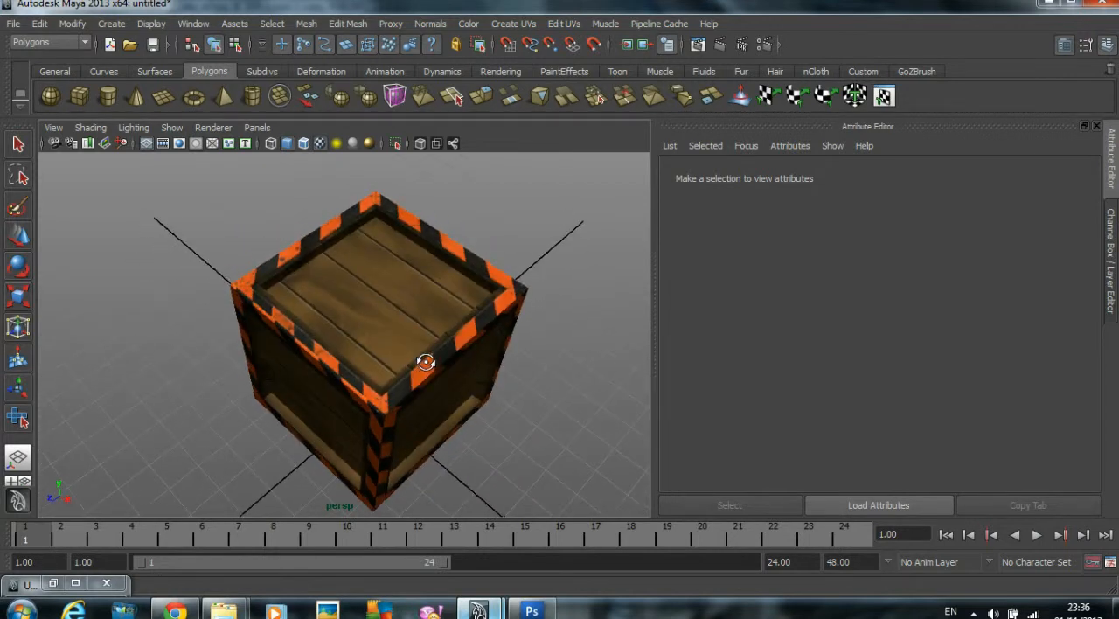
scroll(373, 338, up, 3)
alt+middle_drag(372, 337, 411, 351)
alt+drag(410, 351, 242, 336)
scroll(288, 346, up, 3)
scroll(245, 332, up, 2)
alt+middle_drag(268, 331, 269, 341)
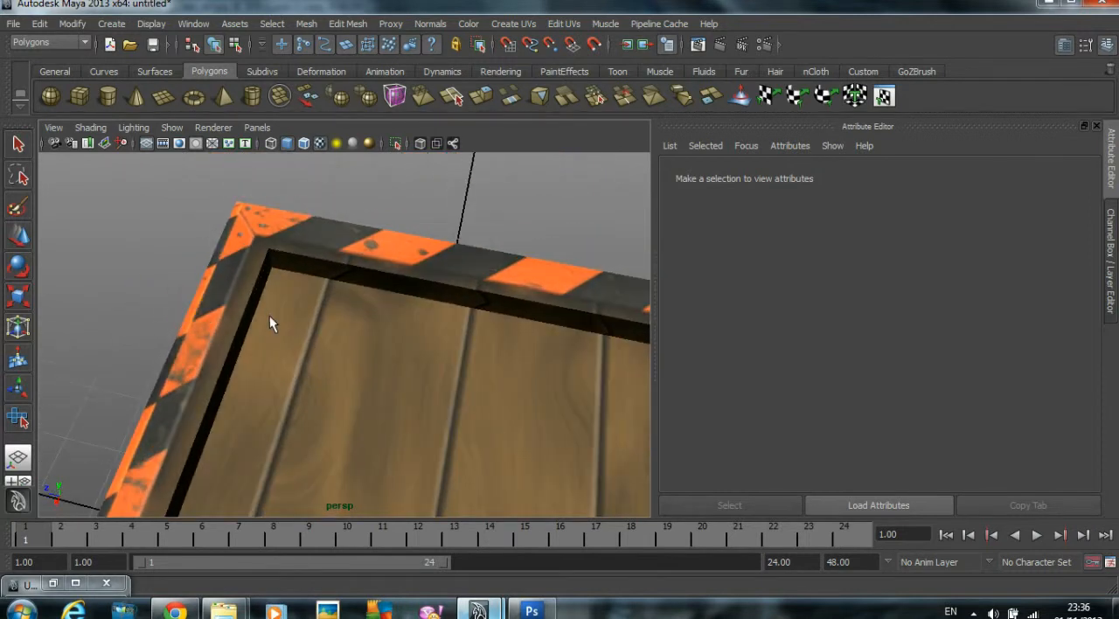
Step: Select the crate, frame it in the perspective view, and open its UVs in a maximized UV Texture Editor
click(256, 246)
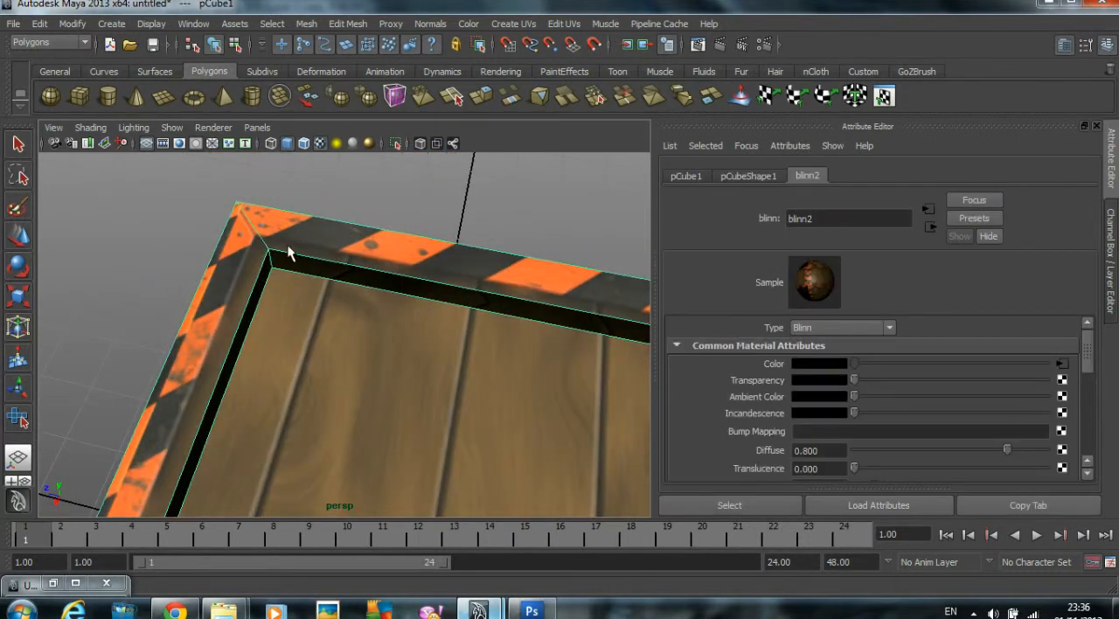
key(f)
alt+drag(210, 290, 298, 221)
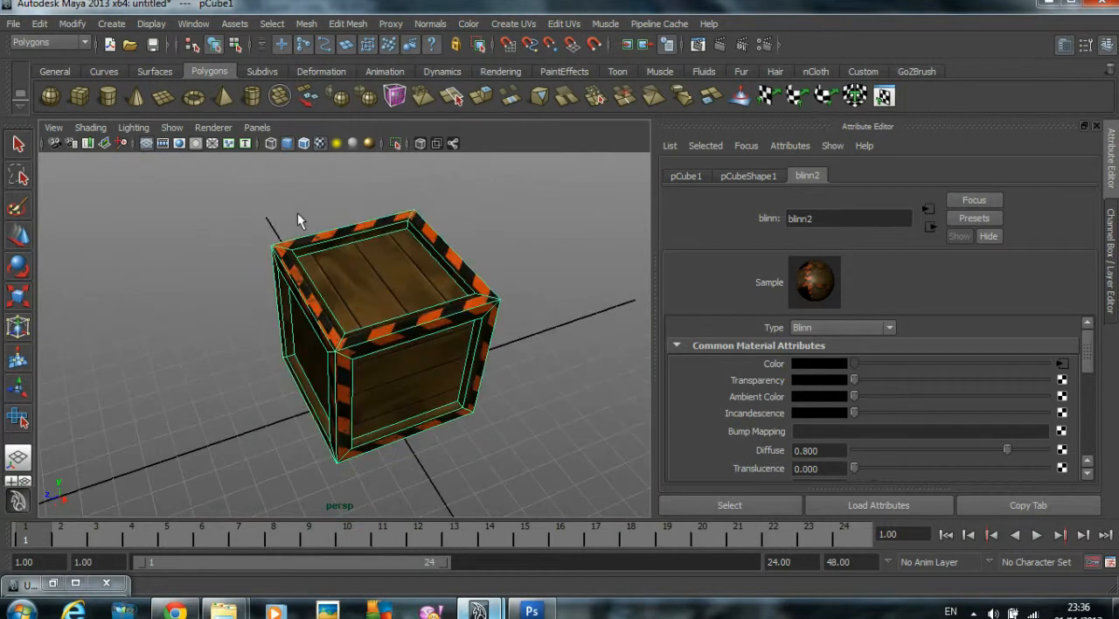
click(193, 23)
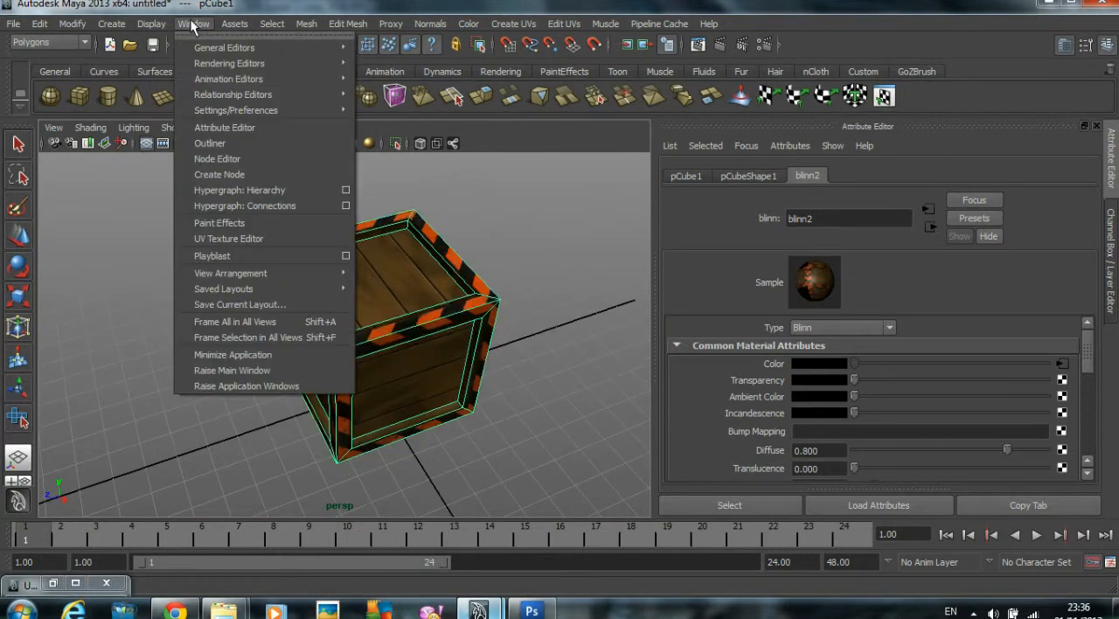
click(242, 239)
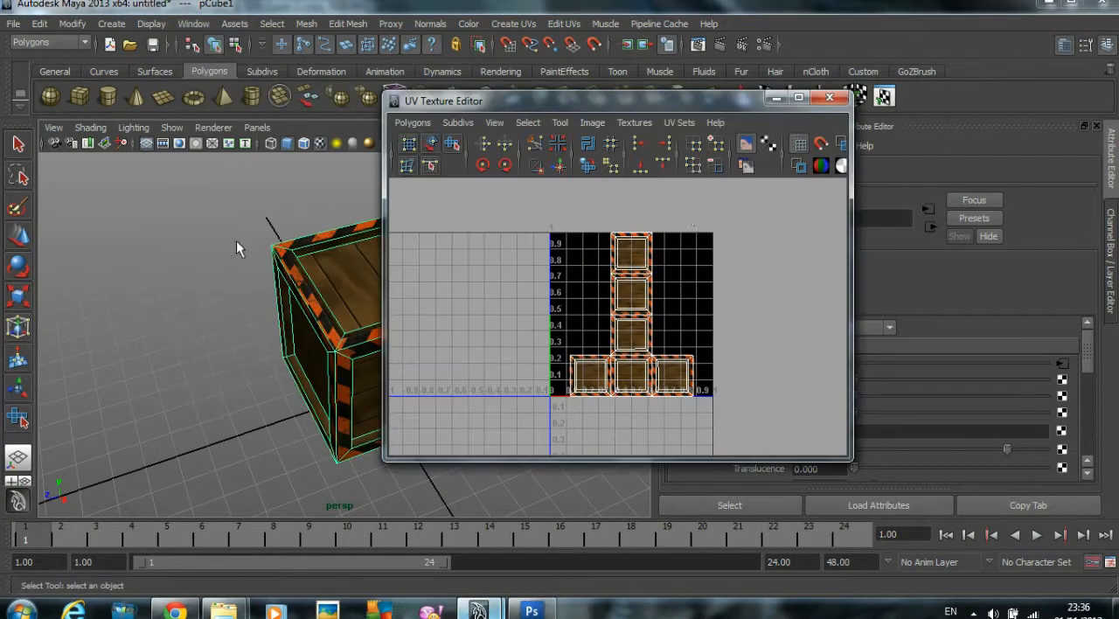
click(806, 100)
Step: Move the upper inset UVs of the topmost square up to the inner edge of the striped frame
scroll(603, 260, up, 3)
alt+middle_drag(600, 249, 569, 459)
alt+right_drag(665, 411, 1002, 378)
alt+right_drag(623, 228, 657, 238)
alt+middle_drag(624, 240, 559, 231)
right_drag(478, 219, 554, 219)
drag(483, 226, 665, 341)
key(w)
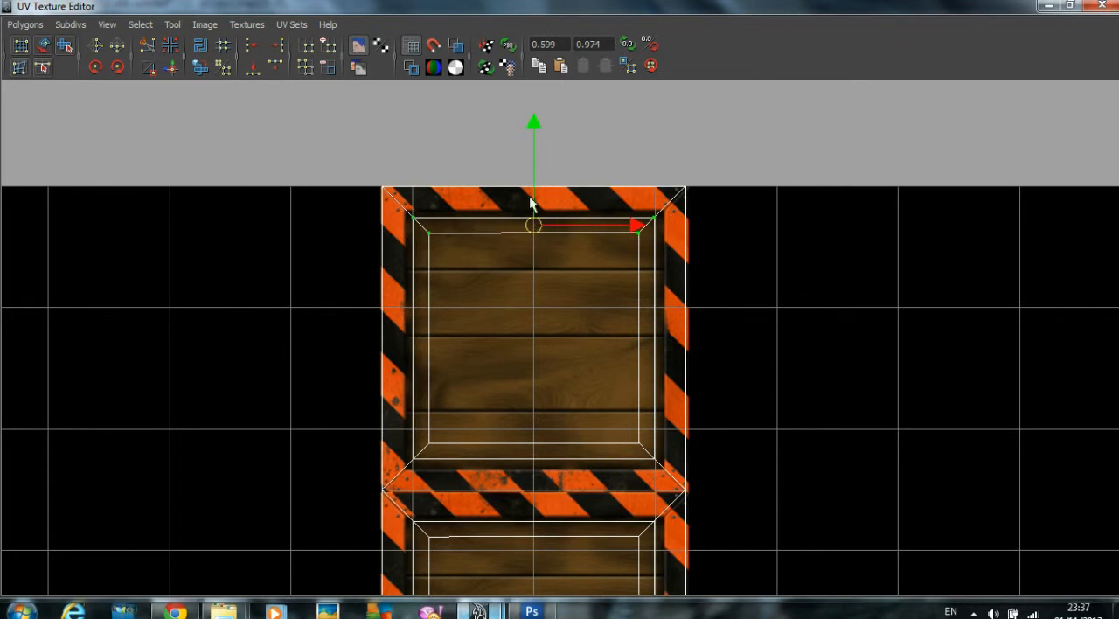
drag(533, 166, 533, 159)
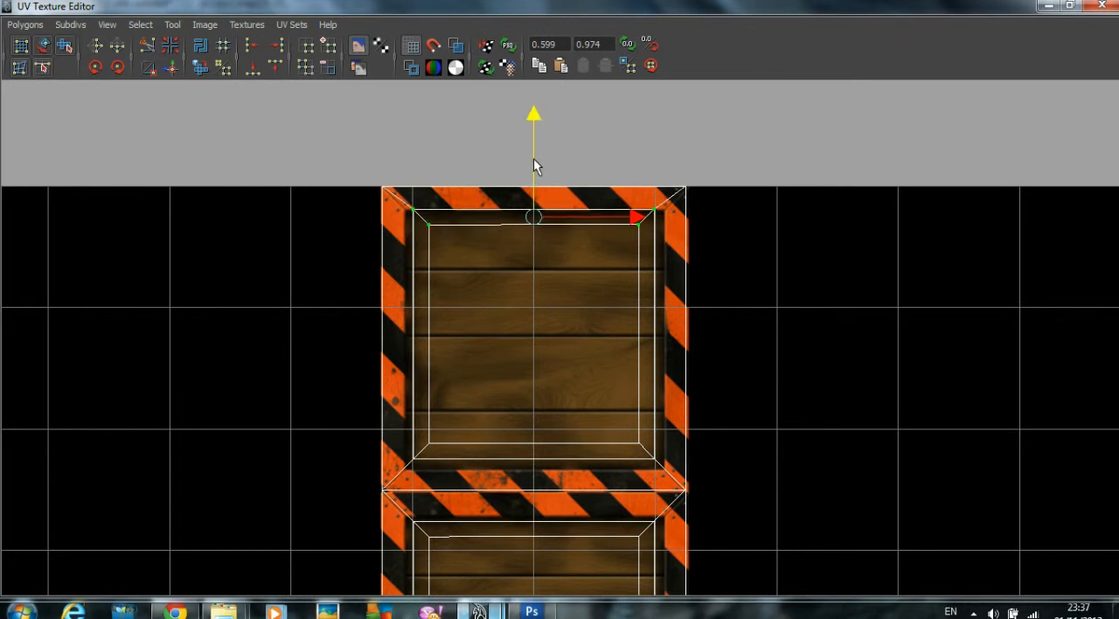
Step: Move the lower inset UVs of the topmost square down to the striped frame's inner edge
drag(420, 408, 678, 472)
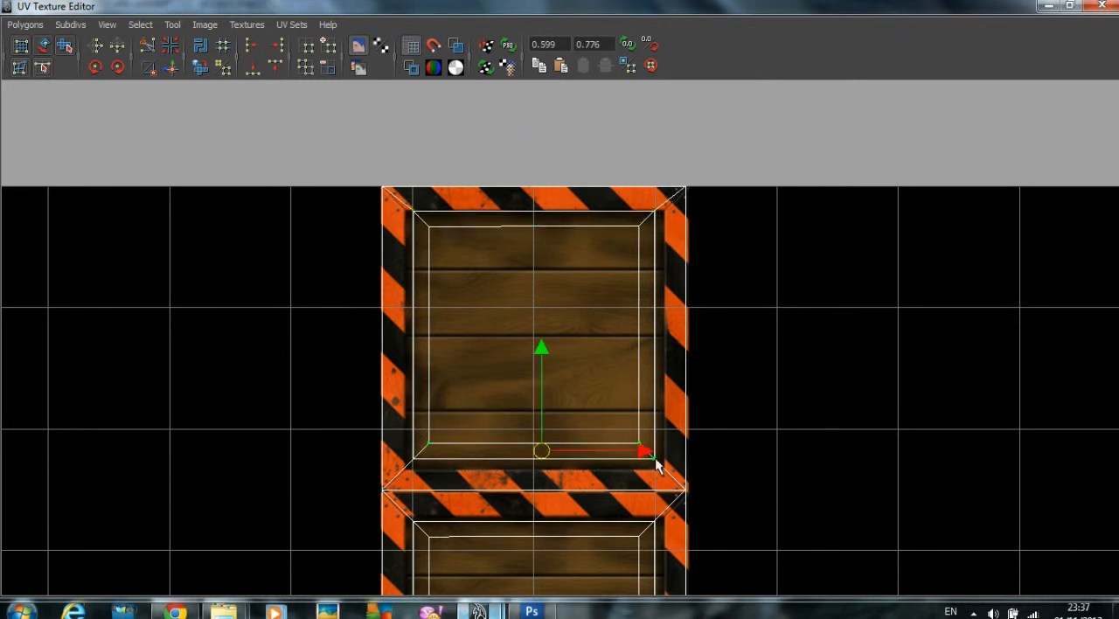
alt+middle_drag(560, 456, 584, 321)
drag(411, 281, 697, 336)
drag(558, 214, 558, 227)
Step: Move the innermost upper UVs of the topmost square up close to the outer inset line
alt+middle_drag(533, 271, 526, 337)
drag(411, 160, 664, 190)
alt+middle_drag(557, 100, 551, 188)
drag(546, 145, 554, 132)
Step: Move the innermost lower UVs of the topmost square down close to the outer inset line
alt+middle_drag(548, 308, 578, 175)
alt+right_drag(578, 175, 722, 180)
drag(422, 329, 750, 359)
drag(586, 249, 586, 264)
alt+right_drag(586, 264, 527, 253)
alt+middle_drag(527, 253, 536, 283)
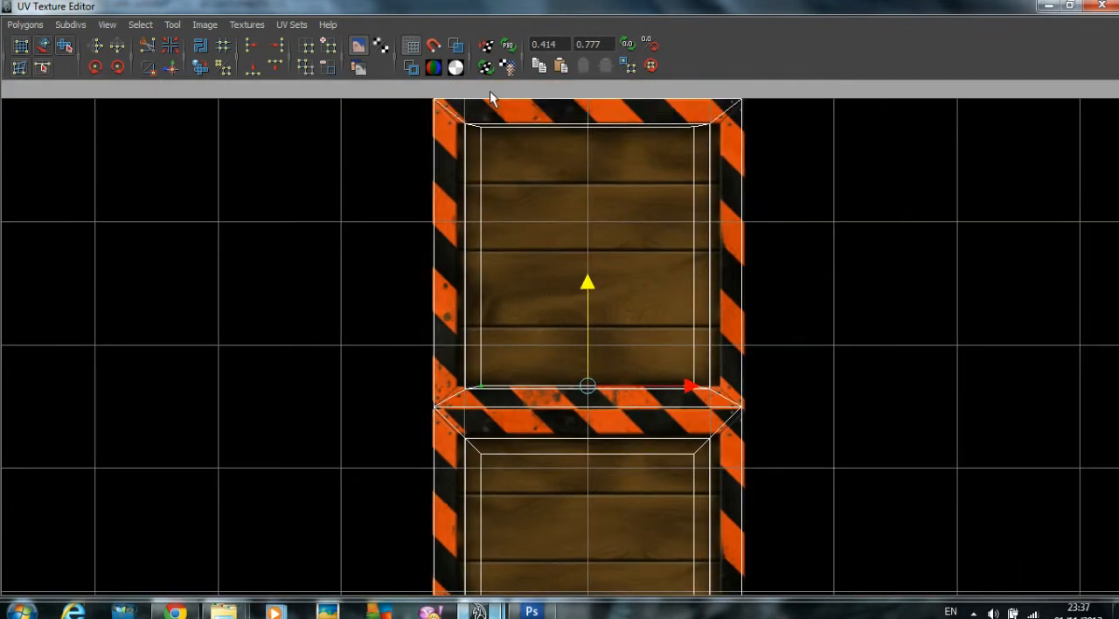
Step: Move the left inset UVs of the topmost square left to the stripes' edge, tightening the inner column against the outer one
drag(461, 119, 500, 376)
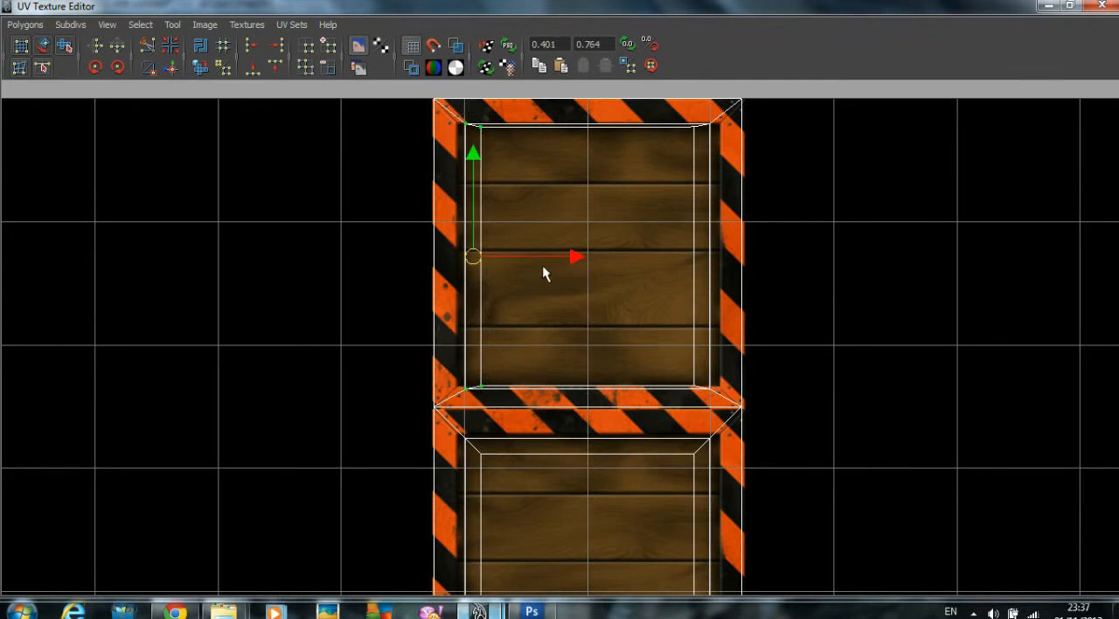
drag(565, 257, 558, 255)
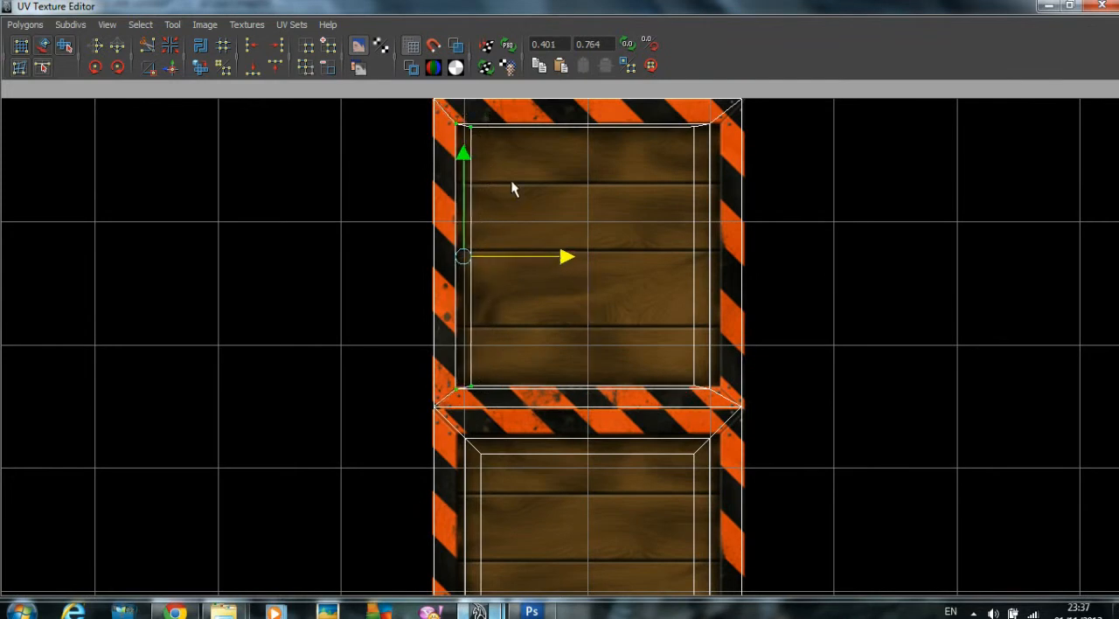
drag(488, 345, 488, 391)
drag(568, 254, 556, 252)
Step: Move both right inset UV columns of the topmost square right to the stripes' edge
alt+middle_drag(596, 231, 518, 235)
drag(600, 127, 641, 395)
drag(724, 261, 734, 260)
drag(606, 119, 631, 400)
drag(723, 260, 736, 260)
scroll(810, 254, down, 3)
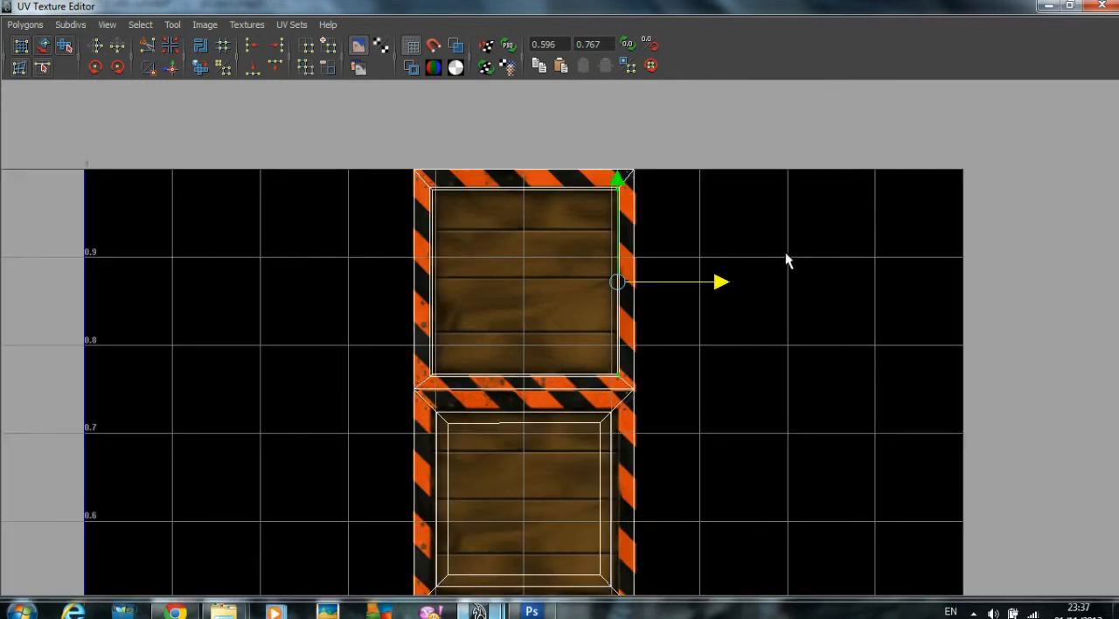
Step: Restore the UV Texture Editor to a smaller window beside the model and inspect the adjusted panel on the crate
click(1071, 6)
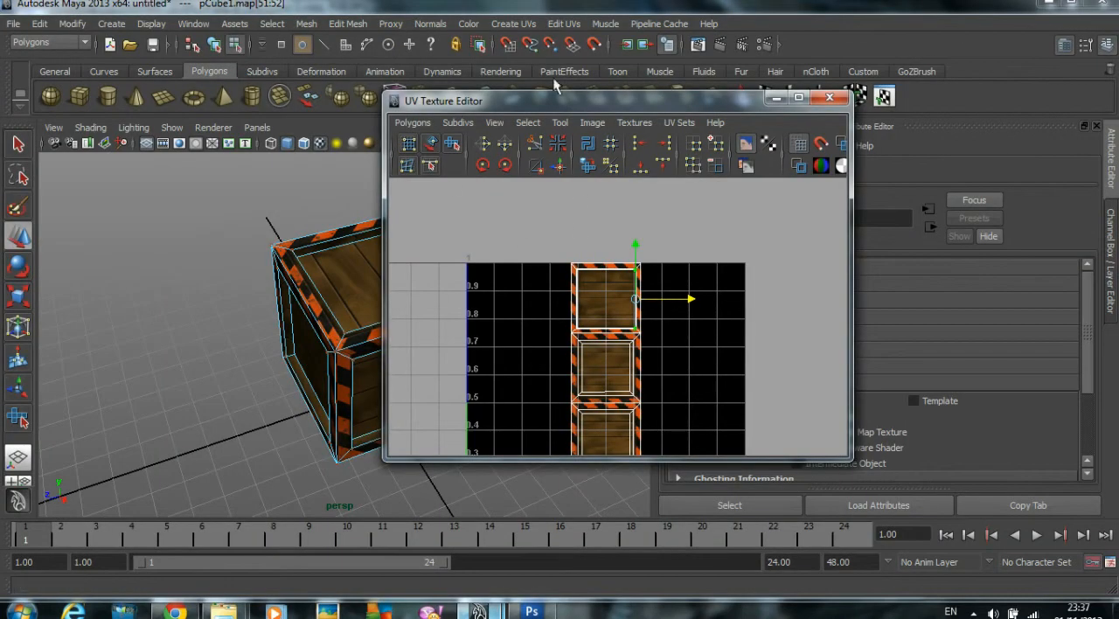
drag(593, 103, 895, 108)
alt+drag(524, 214, 539, 195)
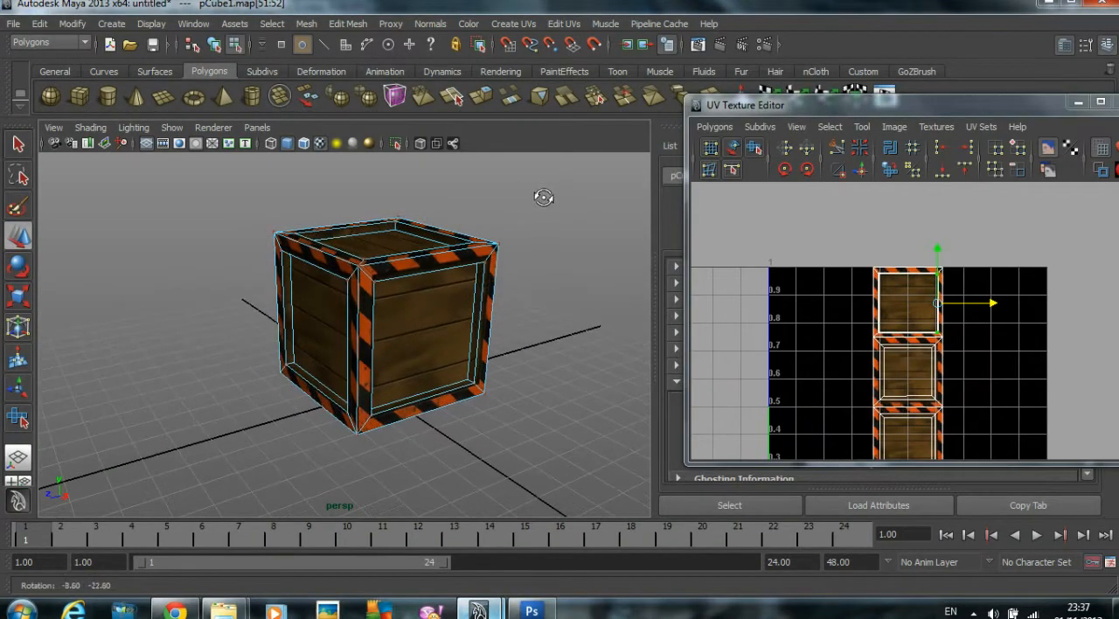
alt+drag(593, 260, 383, 162)
alt+right_drag(383, 162, 451, 252)
alt+middle_drag(451, 252, 457, 338)
alt+drag(405, 321, 595, 342)
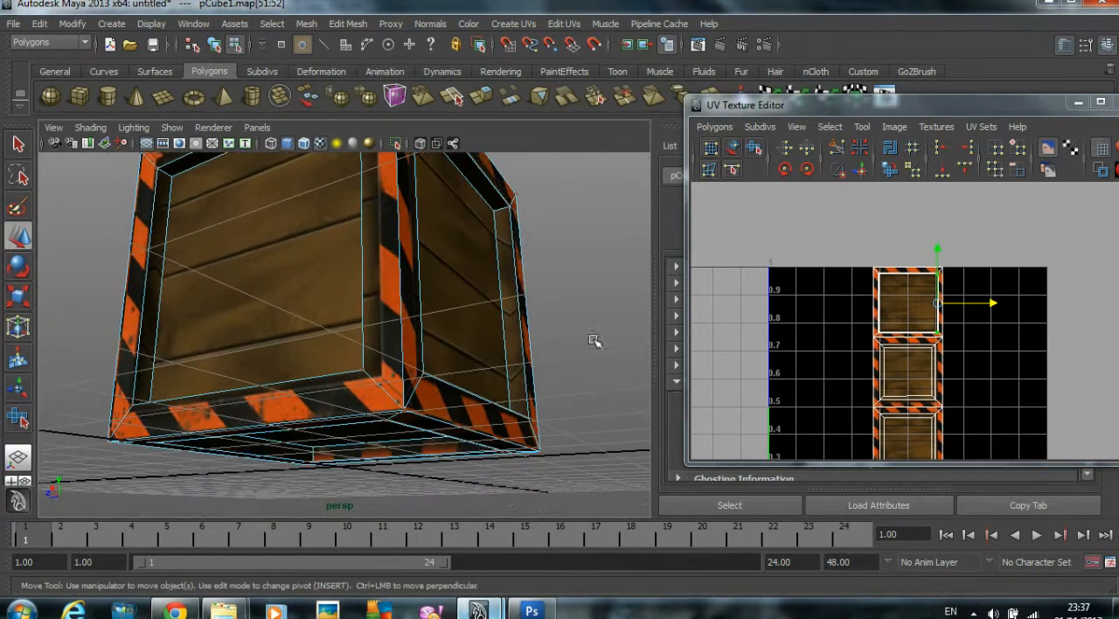
Step: Maximize the UV Texture Editor and move the outer left inset UVs of the three lower squares in the central column left to the stripes' edge
double_click(842, 100)
alt+right_drag(763, 288, 789, 299)
alt+middle_drag(600, 400, 669, 200)
alt+right_drag(670, 201, 722, 263)
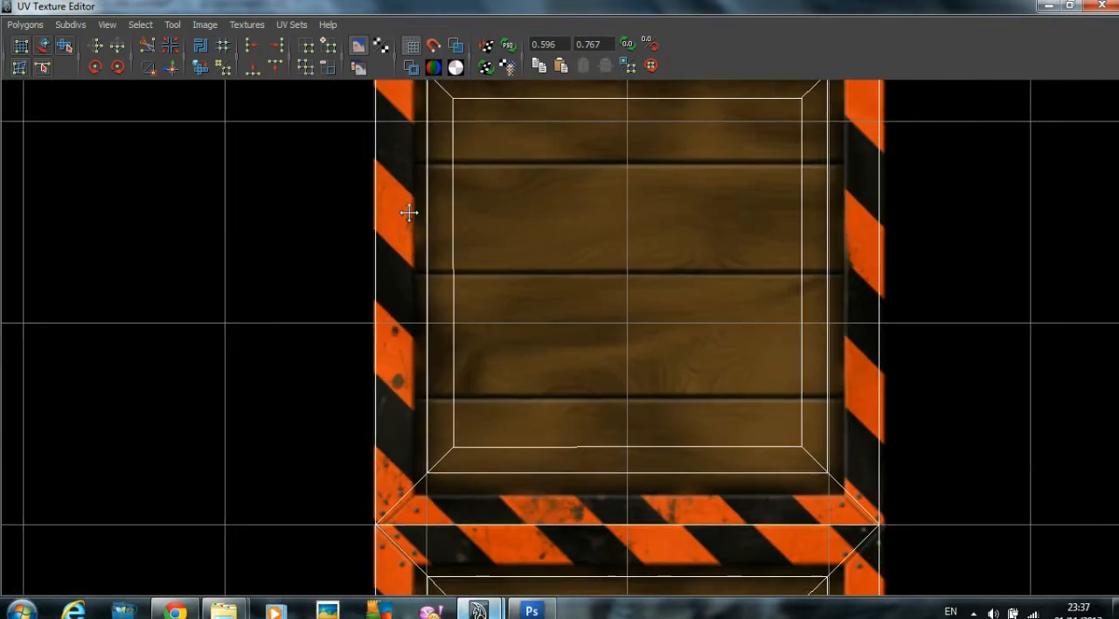
alt+middle_drag(407, 85, 407, 150)
drag(408, 123, 465, 549)
alt+right_drag(635, 427, 490, 315)
drag(467, 201, 486, 495)
alt+middle_drag(486, 495, 473, 325)
drag(478, 272, 487, 556)
alt+right_drag(565, 509, 564, 478)
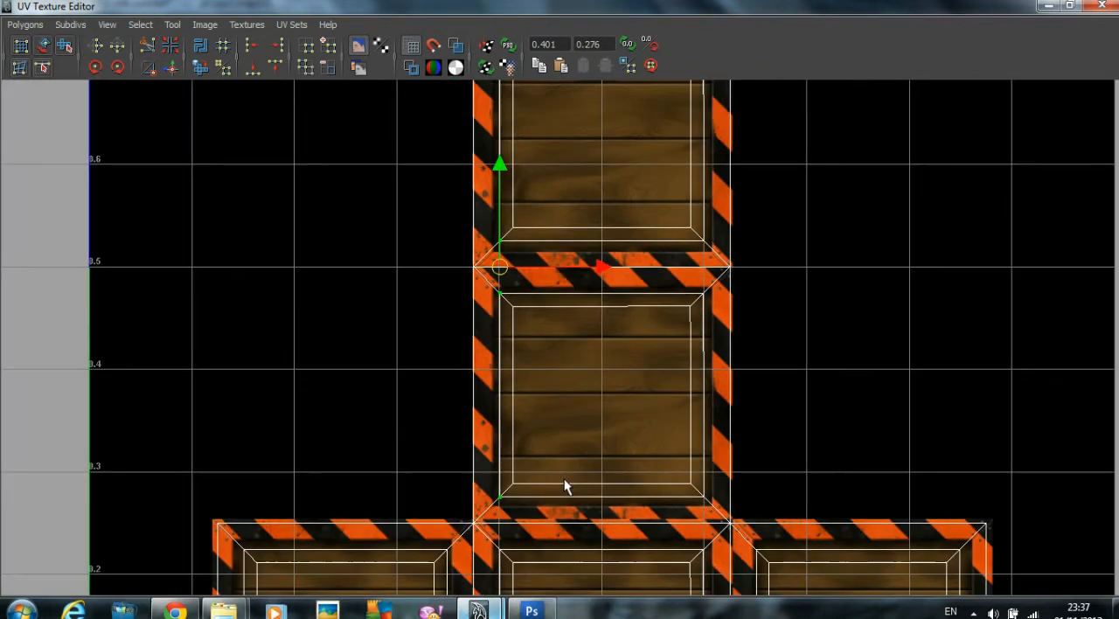
alt+middle_drag(494, 584, 512, 284)
drag(512, 248, 527, 481)
alt+middle_drag(570, 341, 558, 441)
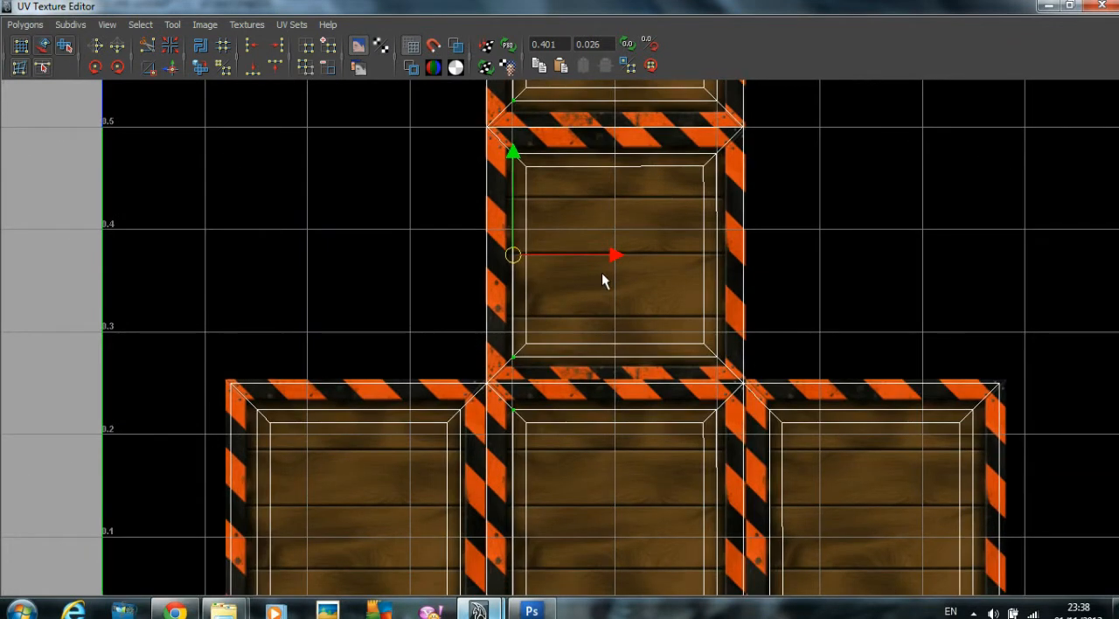
drag(614, 259, 608, 259)
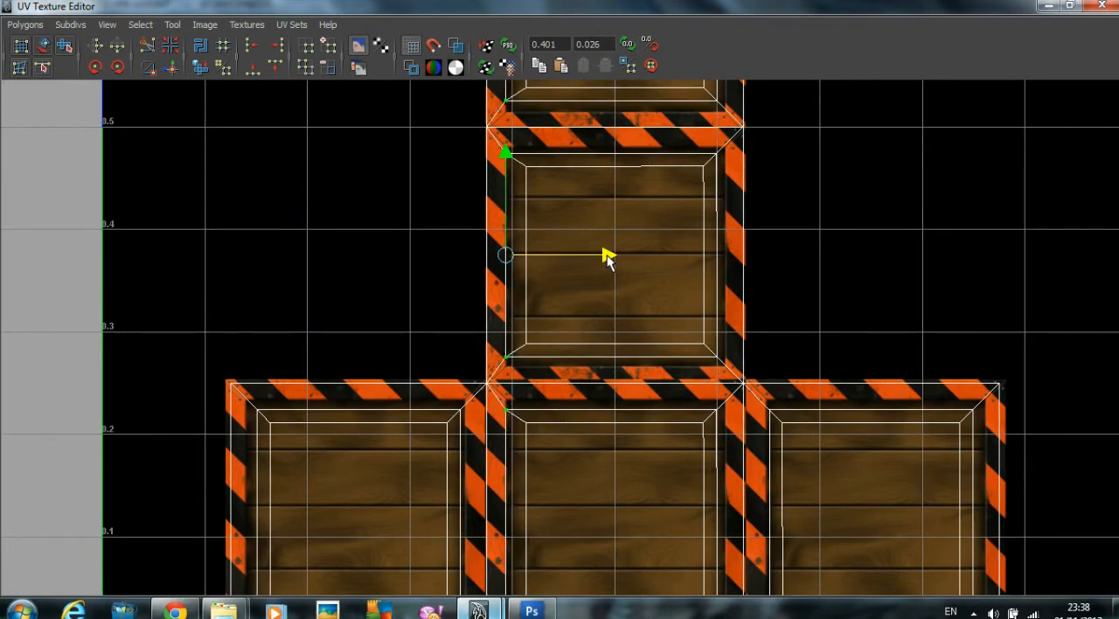
scroll(653, 278, down, 4)
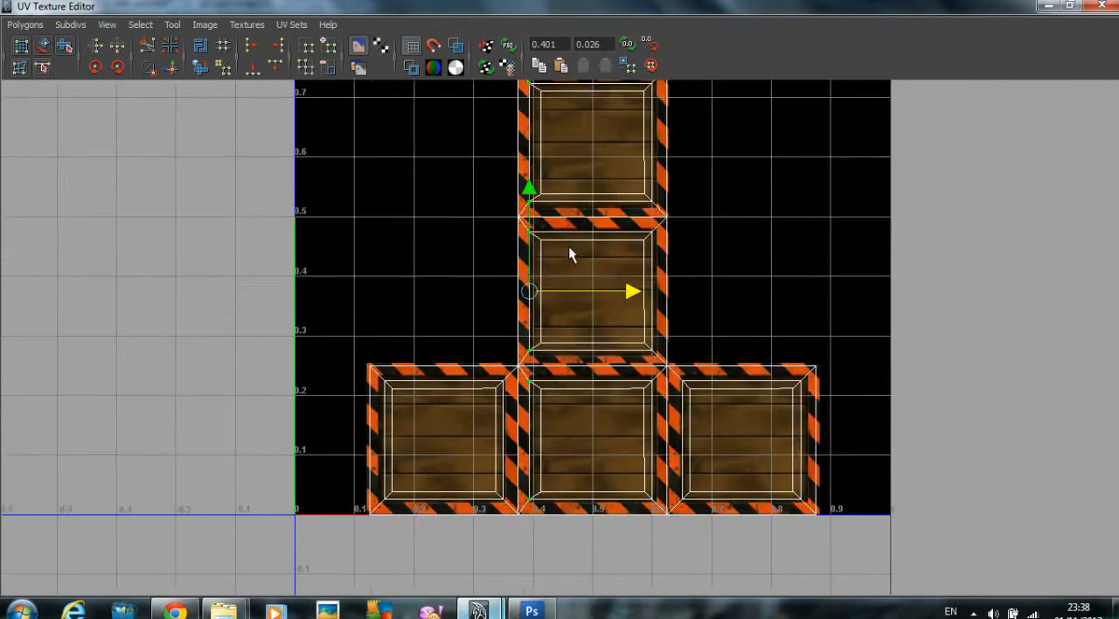
Step: Move the innermost left UVs of the central column's three lower squares left, close to the outer inset line
drag(544, 134, 555, 472)
scroll(565, 322, up, 2)
drag(626, 275, 629, 284)
Step: Move the outer and innermost right inset UVs of the central column's three lower squares right to the stripes' edge
alt+middle_drag(670, 180, 579, 216)
scroll(573, 188, down, 1)
scroll(571, 188, down, 1)
drag(571, 307, 574, 538)
drag(664, 327, 672, 326)
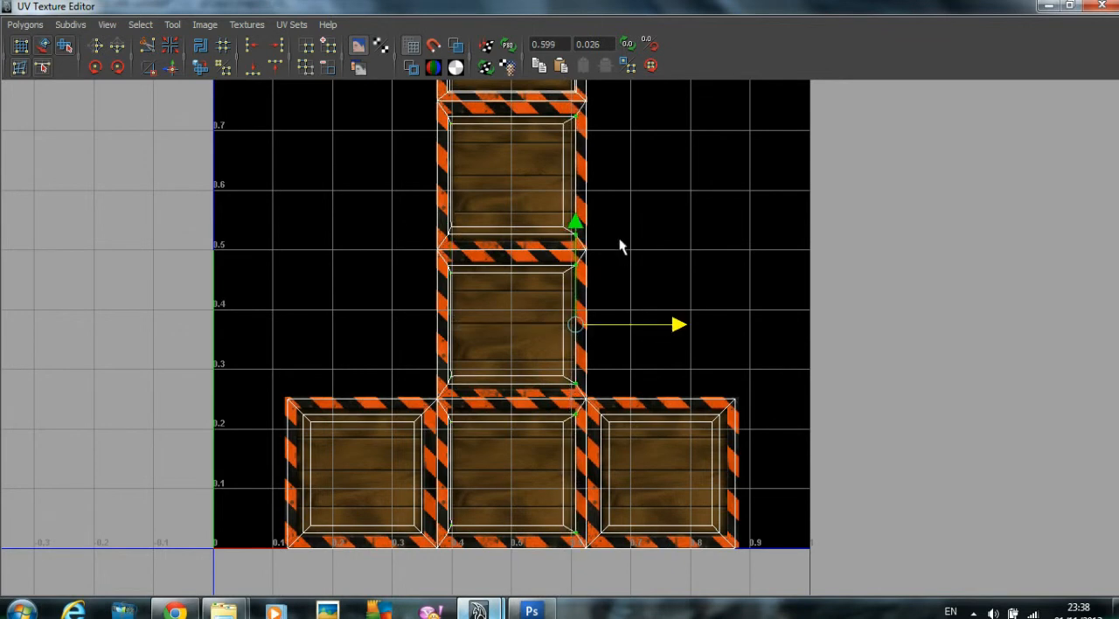
click(563, 529)
drag(553, 120, 568, 542)
drag(664, 325, 671, 324)
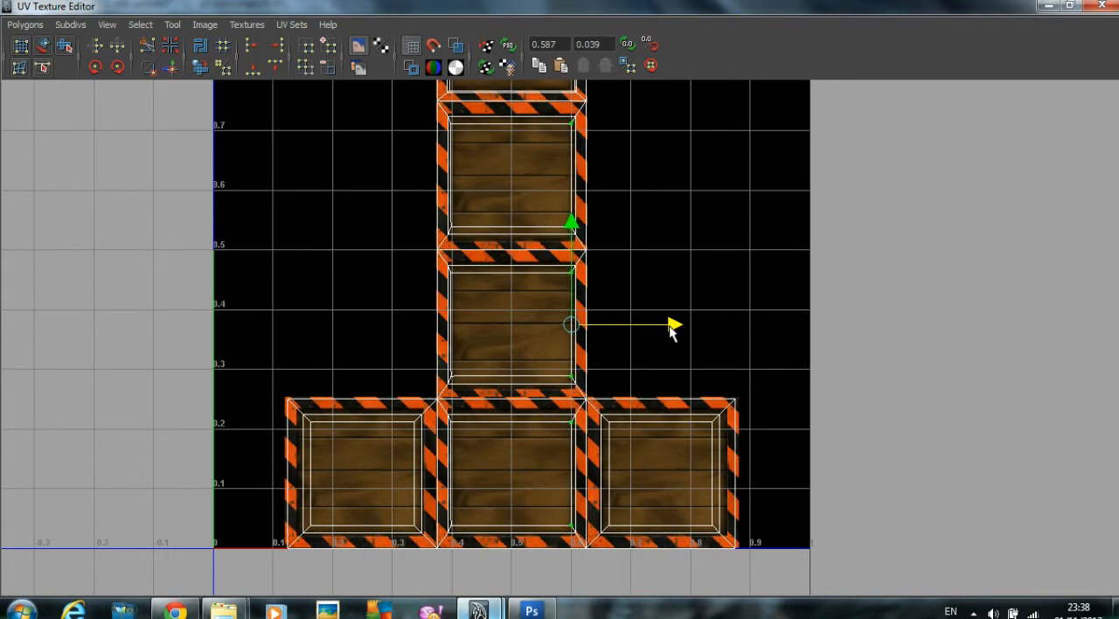
Step: Move the outer and innermost upper inset UVs of all three bottom-row squares up to the striped frame's inner edge
alt+middle_drag(640, 360, 626, 249)
alt+right_drag(626, 250, 803, 276)
alt+middle_drag(802, 276, 940, 281)
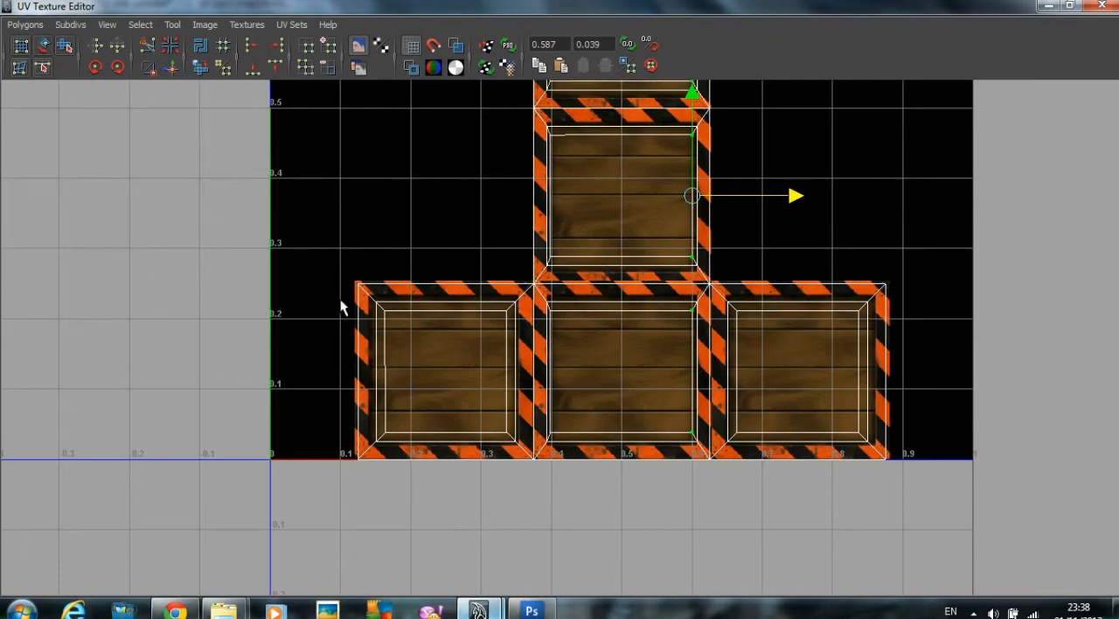
alt+right_drag(366, 306, 516, 312)
drag(337, 293, 926, 295)
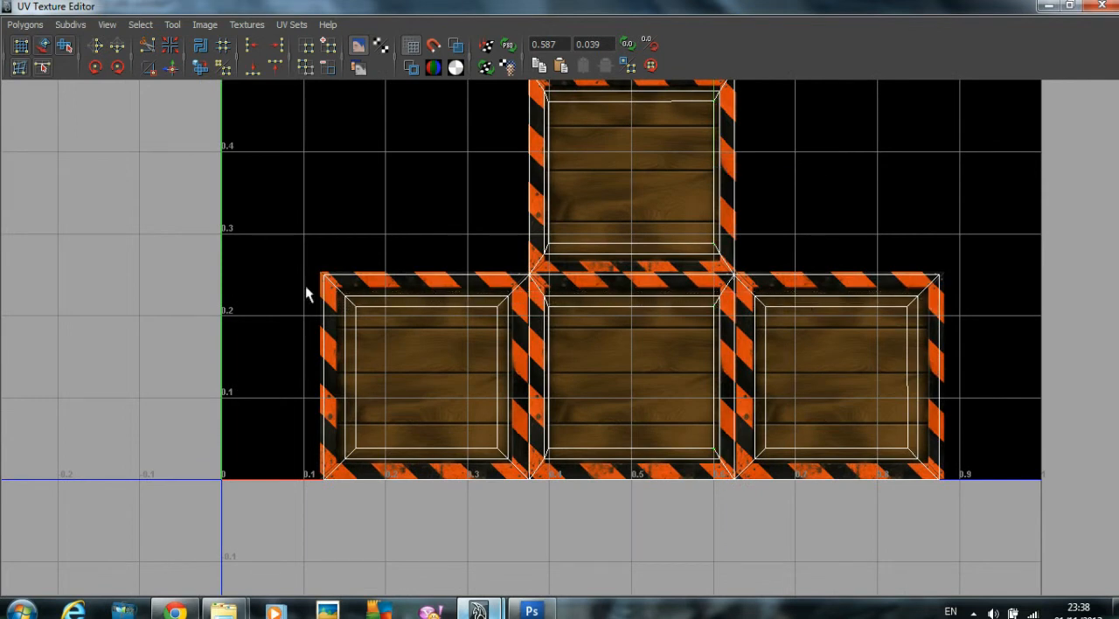
drag(335, 295, 932, 300)
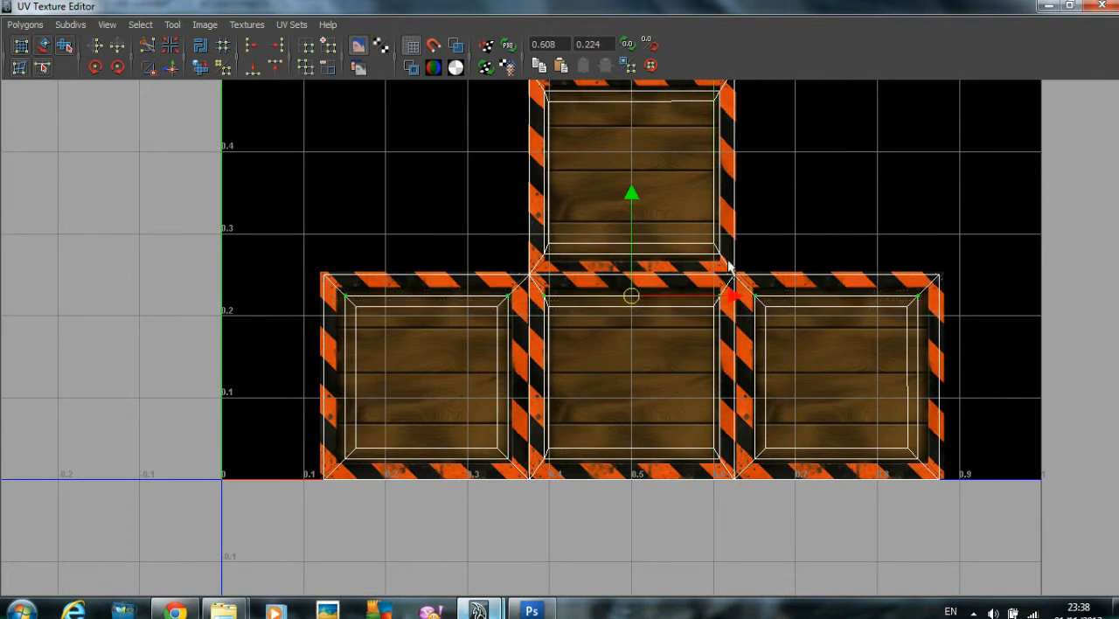
drag(622, 199, 638, 186)
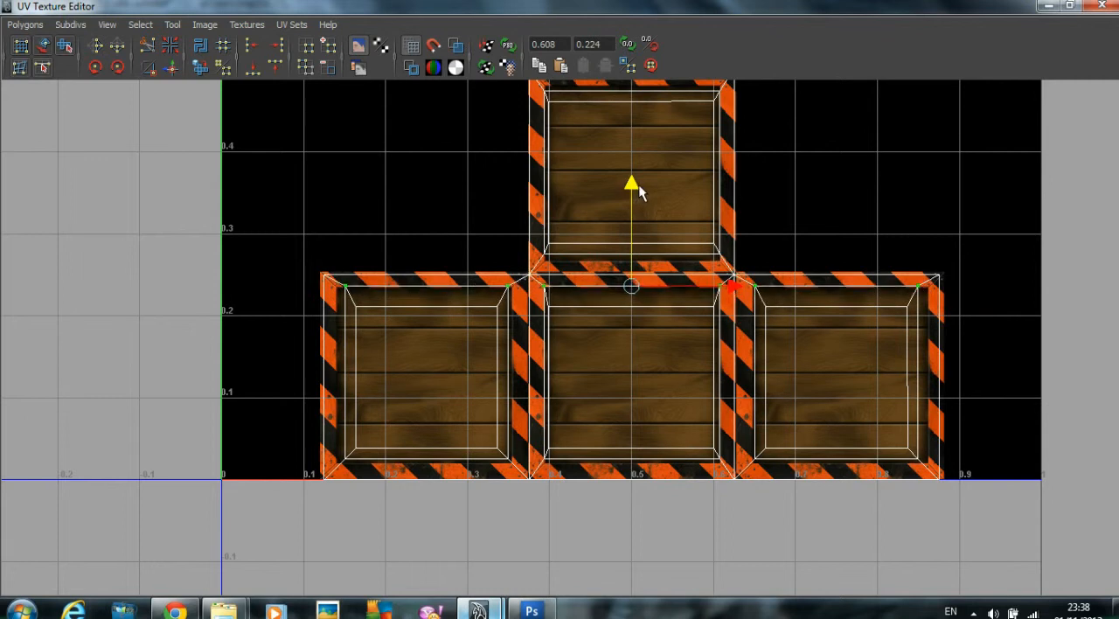
drag(389, 308, 909, 326)
drag(647, 210, 642, 191)
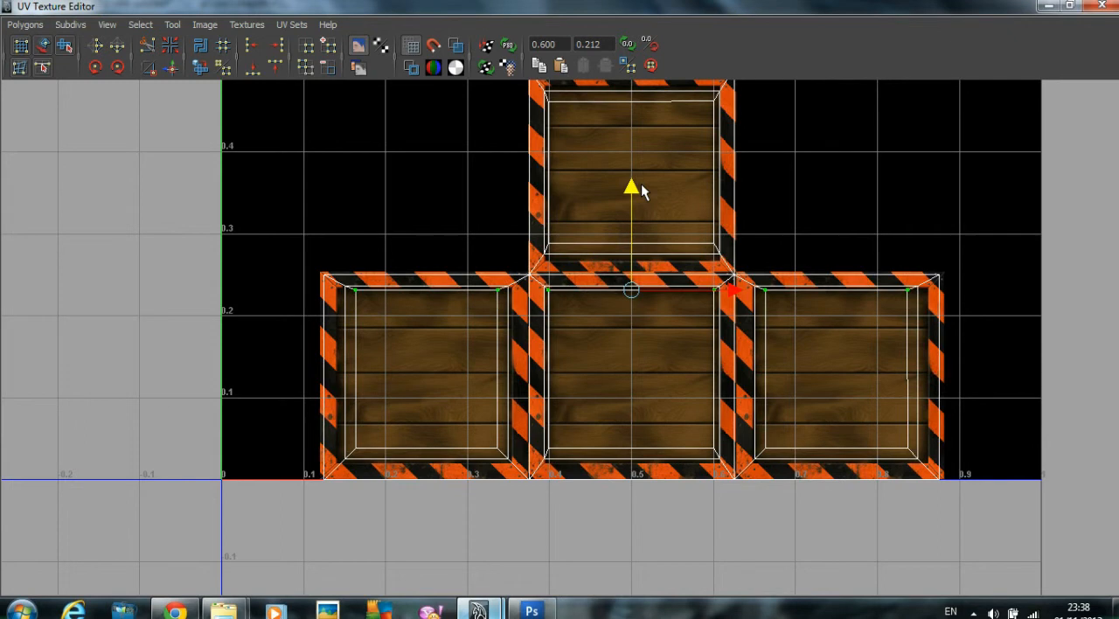
Step: Move the outer and innermost lower inset UVs of the three bottom-row squares down to the striped frame's inner edge
alt+middle_drag(574, 377, 579, 210)
scroll(579, 209, up, 2)
drag(325, 250, 1046, 290)
drag(657, 168, 659, 177)
drag(261, 244, 1032, 275)
drag(659, 170, 660, 176)
Step: Move both left inset UV columns of the bottom row's left square left to the stripes' edge
scroll(420, 194, down, 1)
alt+middle_drag(406, 195, 439, 307)
drag(359, 204, 383, 422)
drag(464, 307, 452, 303)
click(392, 258)
drag(355, 199, 390, 416)
drag(455, 309, 449, 308)
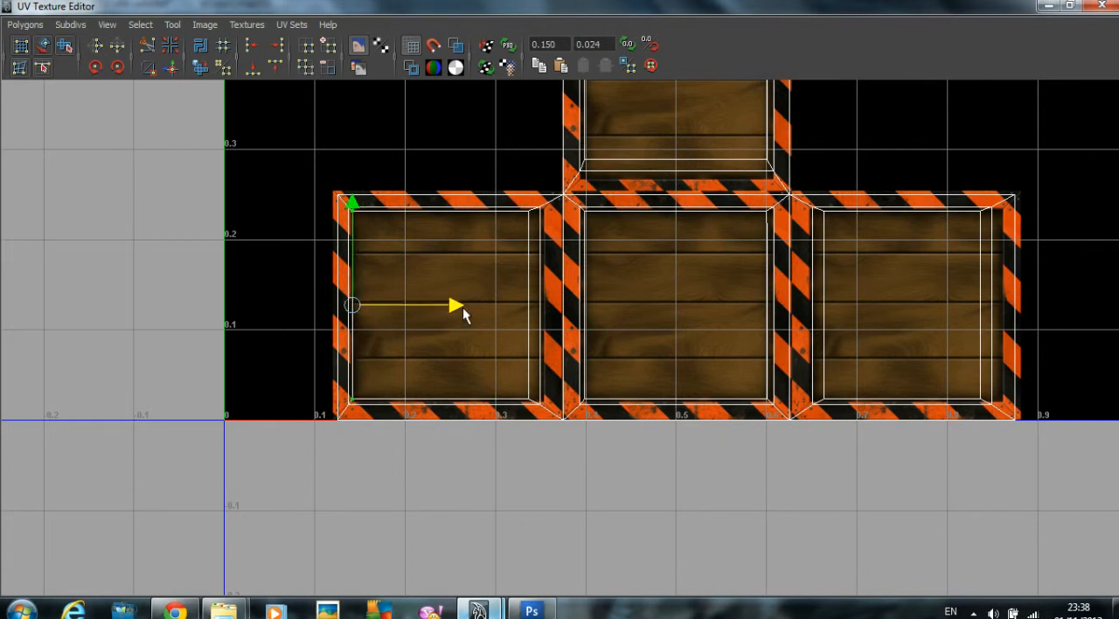
Step: Move both right inset UV columns of the bottom row's left square right to the stripes' edge
alt+middle_drag(528, 274, 488, 275)
alt+right_drag(488, 275, 536, 216)
drag(454, 172, 498, 425)
drag(584, 299, 585, 300)
drag(473, 270, 487, 425)
drag(573, 298, 582, 296)
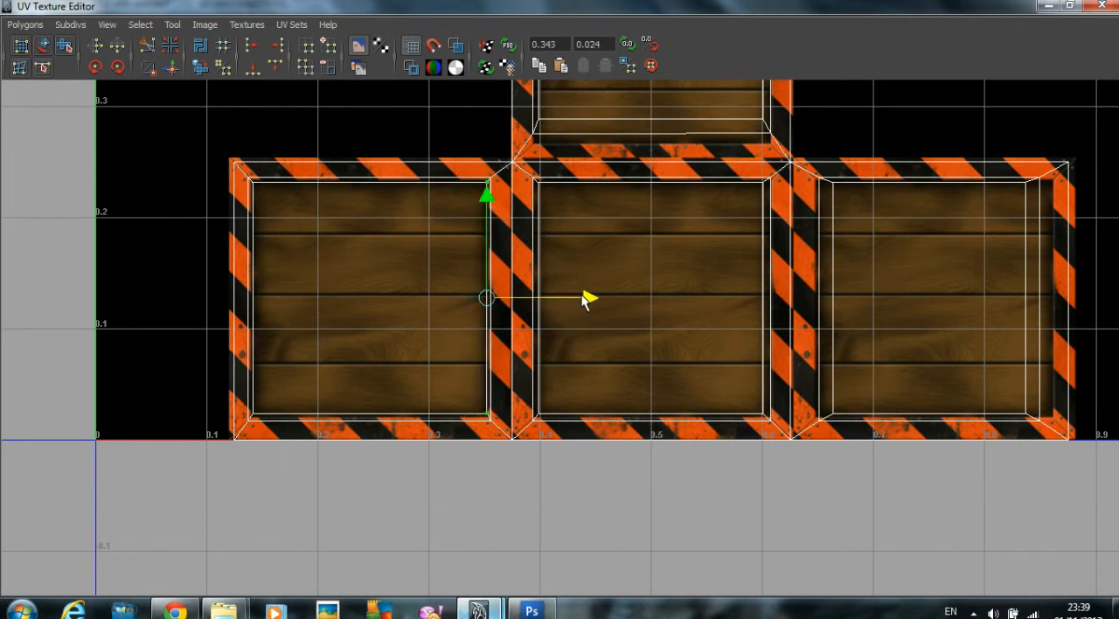
Step: Nudge the innermost right UVs of the bottom row's middle square right, close to the outer inset line
alt+middle_drag(594, 290, 503, 303)
alt+right_drag(453, 297, 640, 296)
alt+middle_drag(640, 296, 528, 275)
drag(529, 178, 537, 463)
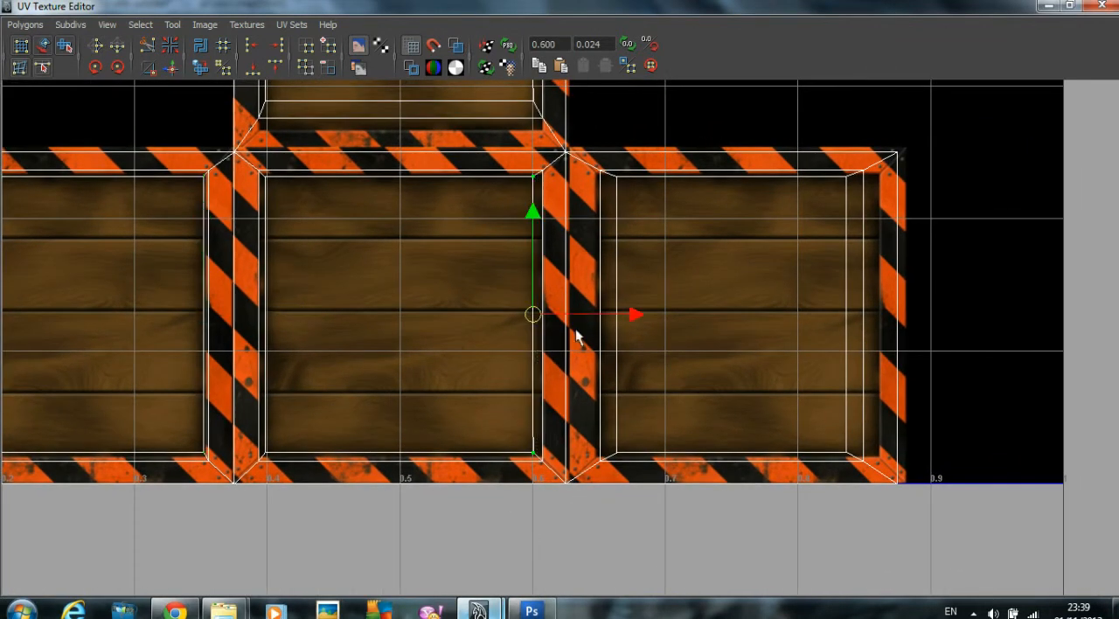
drag(633, 316, 639, 318)
Step: Move both left inset UV columns of the bottom row's right square left to the stripes' edge
drag(614, 229, 635, 465)
drag(706, 316, 698, 315)
drag(599, 159, 651, 449)
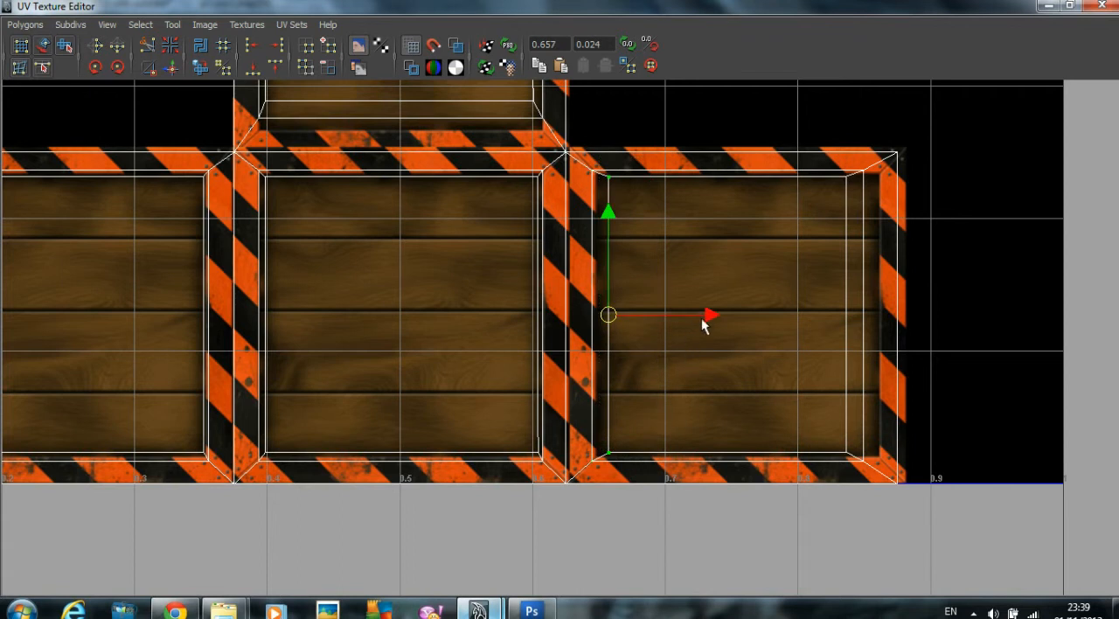
alt+middle_drag(697, 315, 530, 321)
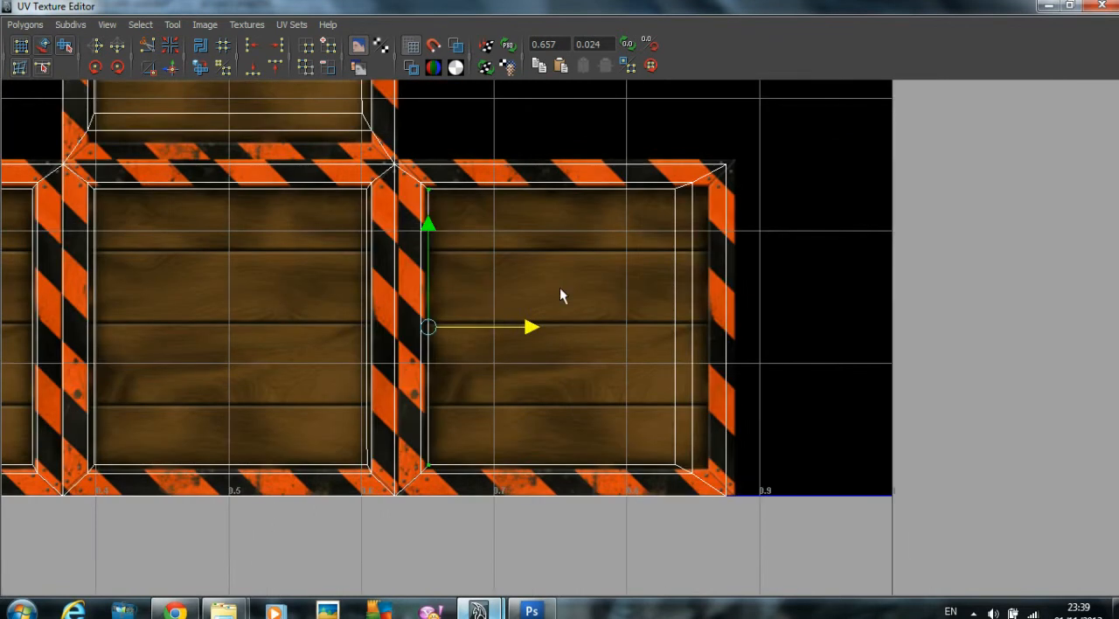
Step: Move the right inset UVs of the bottom row's right square right to the stripes' edge, tightening the inner column against the outer one
drag(654, 196, 709, 482)
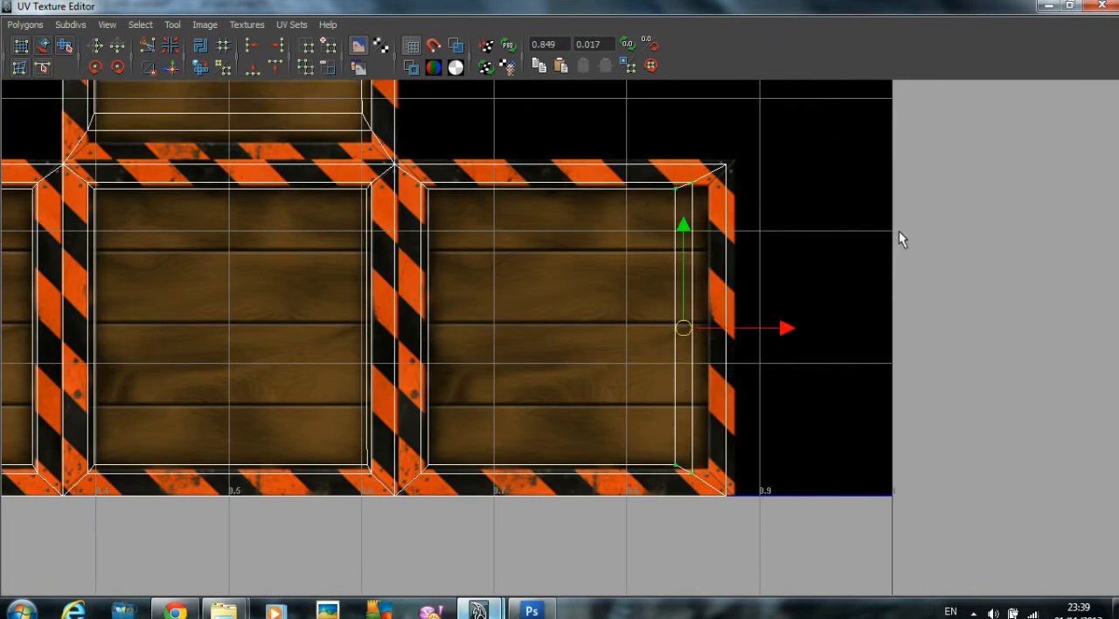
drag(784, 328, 799, 328)
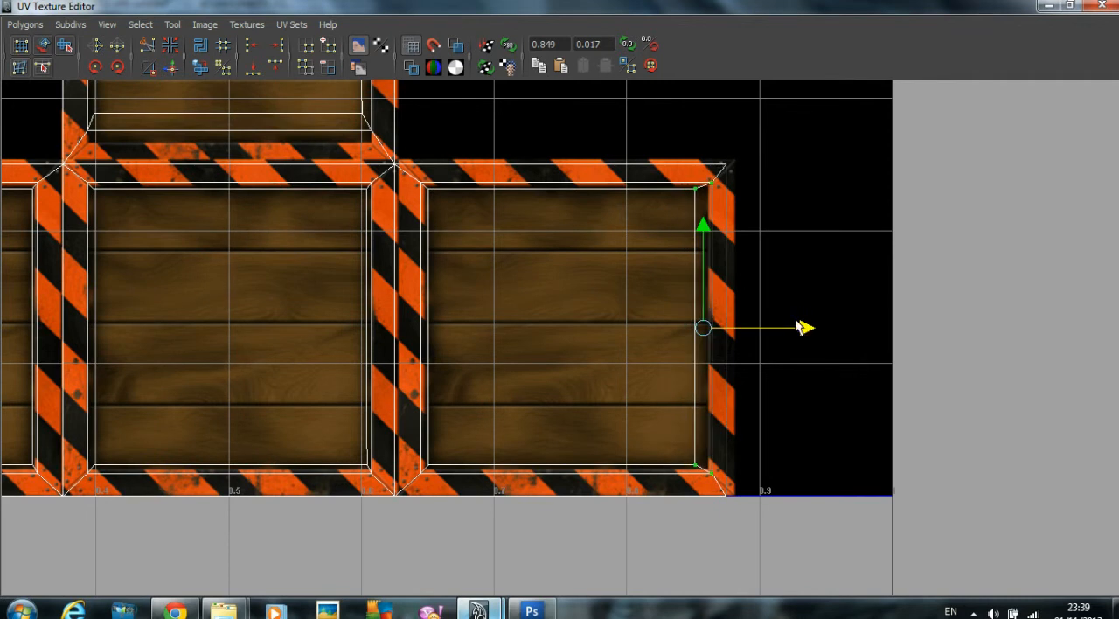
drag(687, 187, 699, 499)
drag(788, 328, 800, 326)
Step: Move both lower inset UV rows of the column's second square down to the stripes' edge, tightening the inner row against the outer one
alt+middle_drag(595, 225, 827, 436)
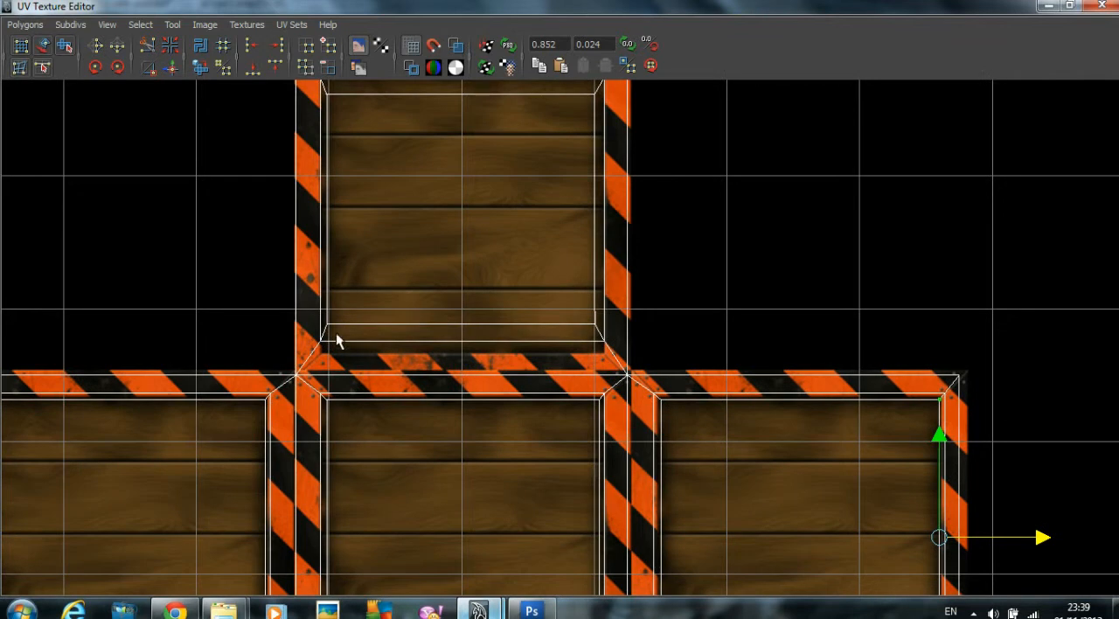
scroll(359, 338, up, 2)
drag(230, 306, 626, 352)
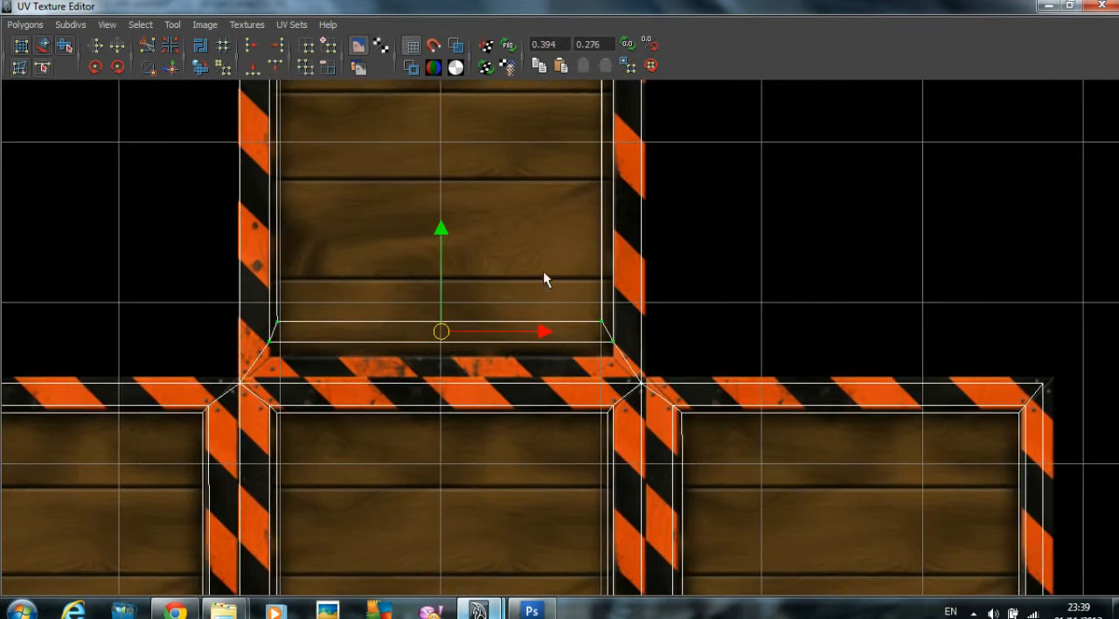
drag(447, 238, 443, 254)
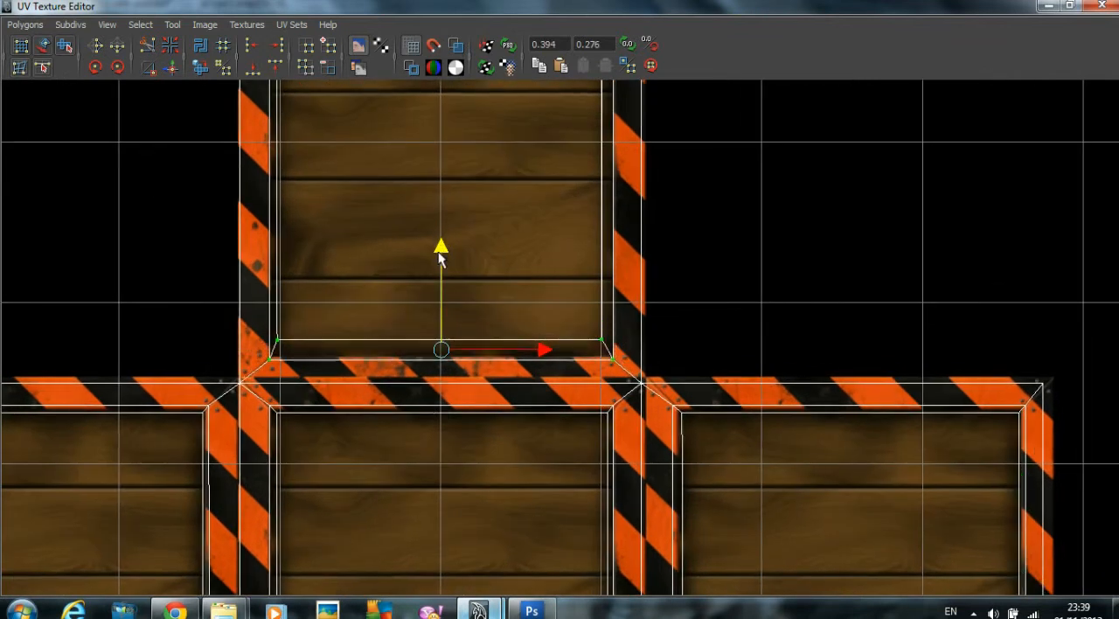
drag(270, 320, 608, 341)
drag(439, 236, 442, 246)
Step: Move both upper inset UV rows of the second square up to the stripes' edge, bringing the inner row close to the outer
alt+middle_drag(435, 118, 486, 330)
drag(320, 224, 669, 280)
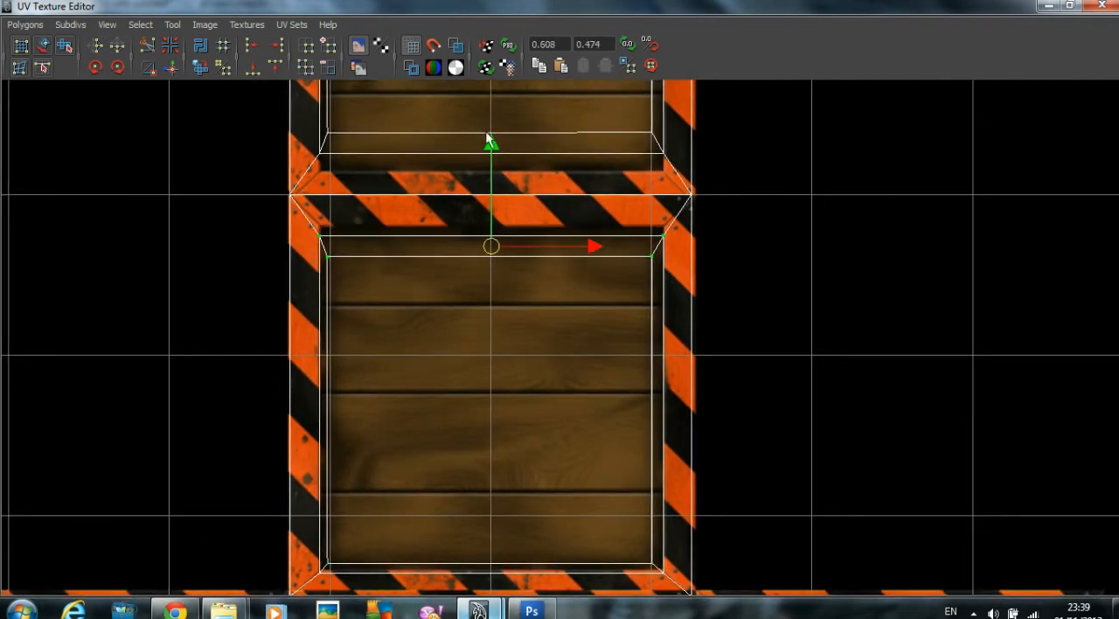
drag(504, 145, 502, 133)
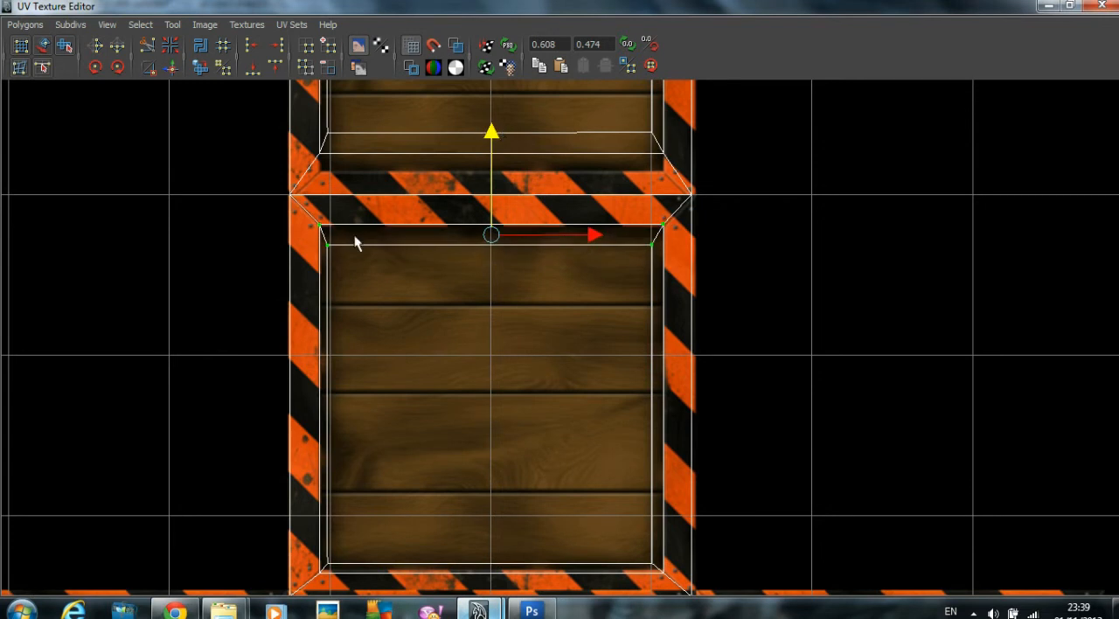
drag(462, 258, 660, 268)
drag(493, 140, 493, 126)
Step: Move both lower inset UV rows of the column's third square down to the stripes, with the inner row close to the outer
alt+middle_drag(352, 116, 363, 242)
drag(390, 260, 693, 306)
drag(493, 181, 449, 203)
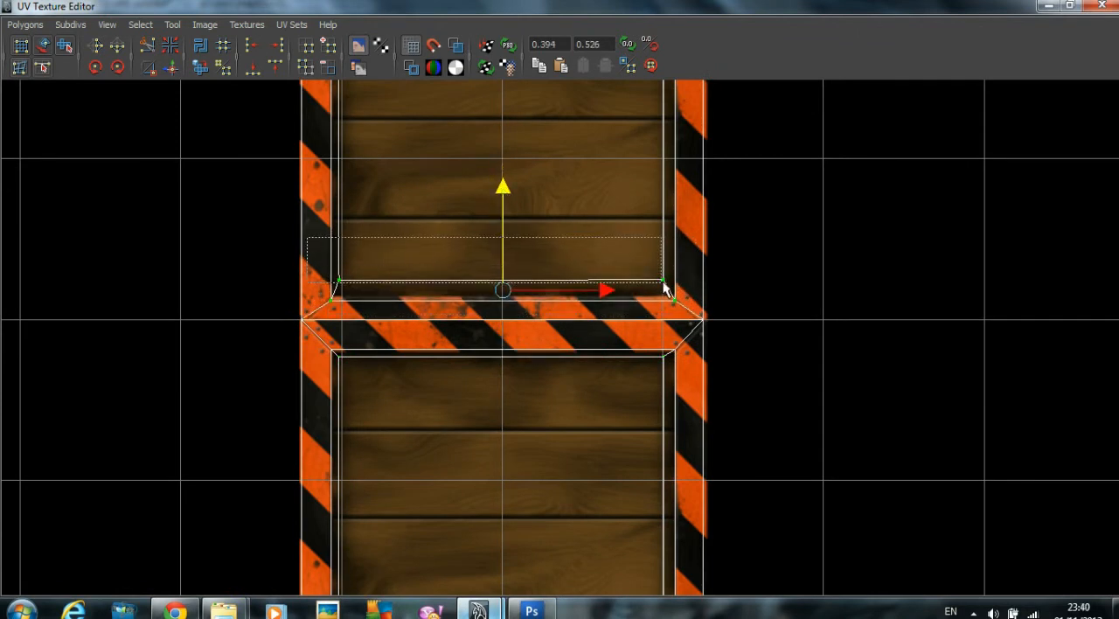
drag(499, 180, 502, 190)
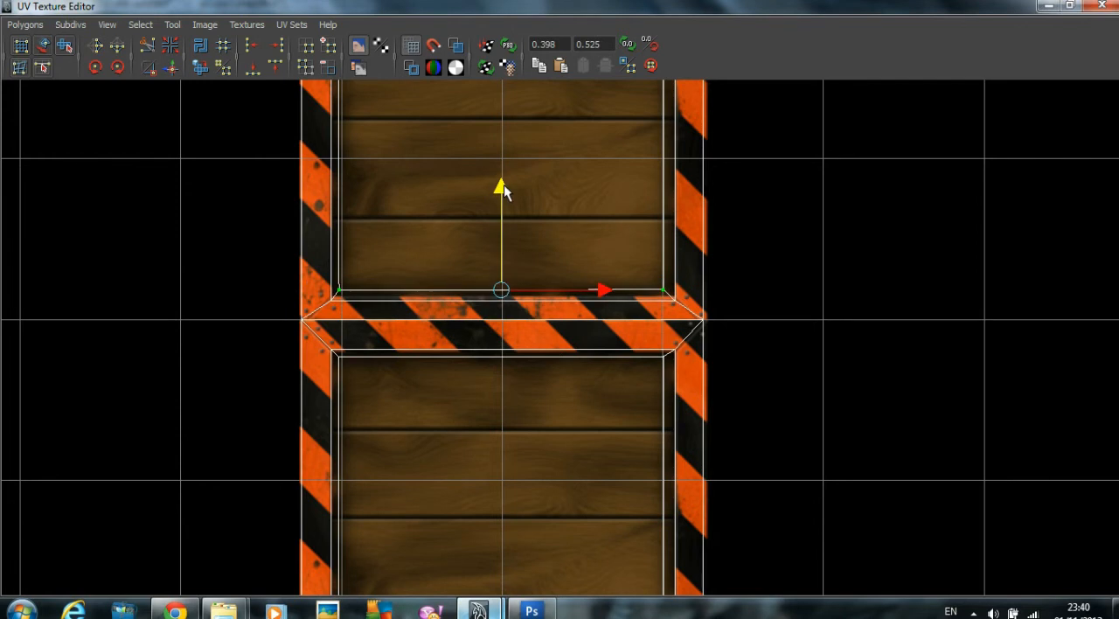
Step: Move both upper inset UV rows of the third square up to the stripes' edge and tighten the inner row against the outer
alt+middle_drag(502, 187, 513, 404)
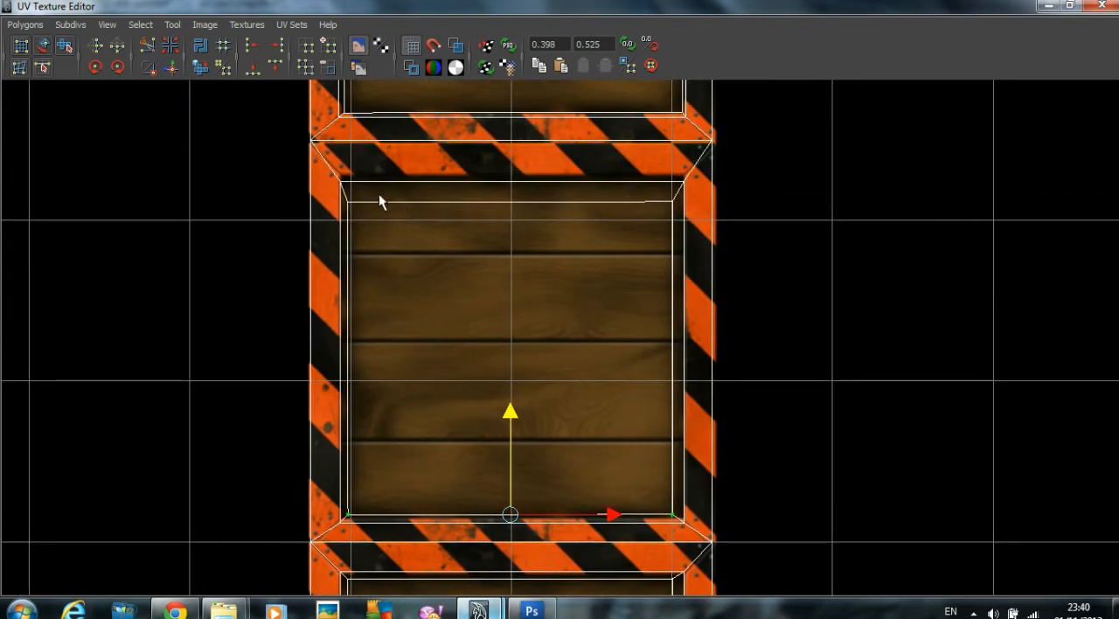
drag(328, 176, 683, 220)
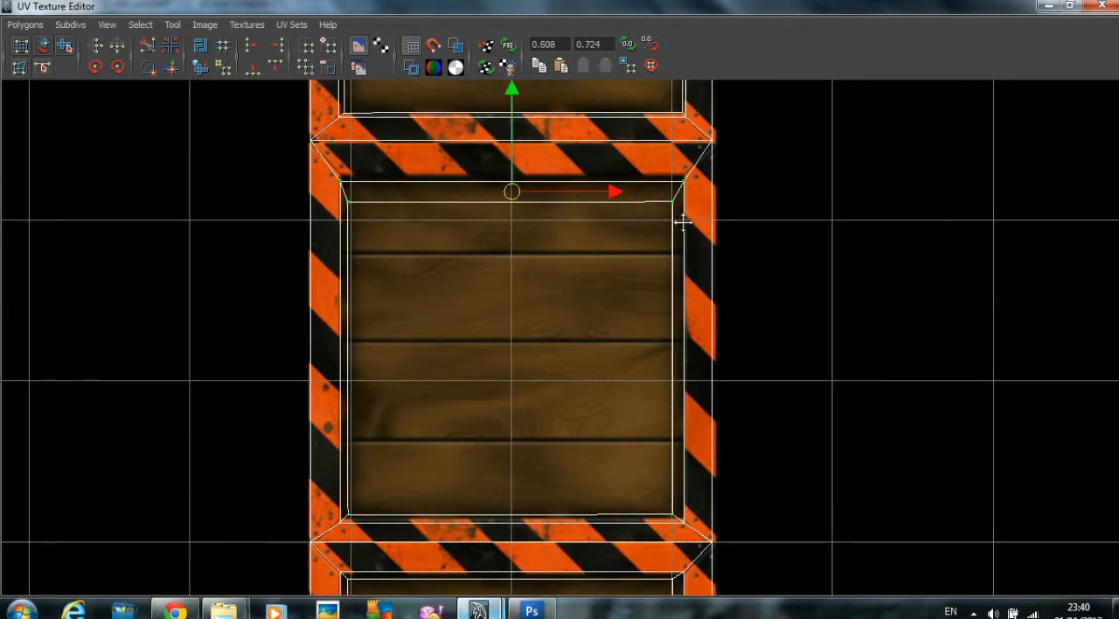
alt+middle_drag(567, 135, 560, 170)
drag(504, 125, 505, 116)
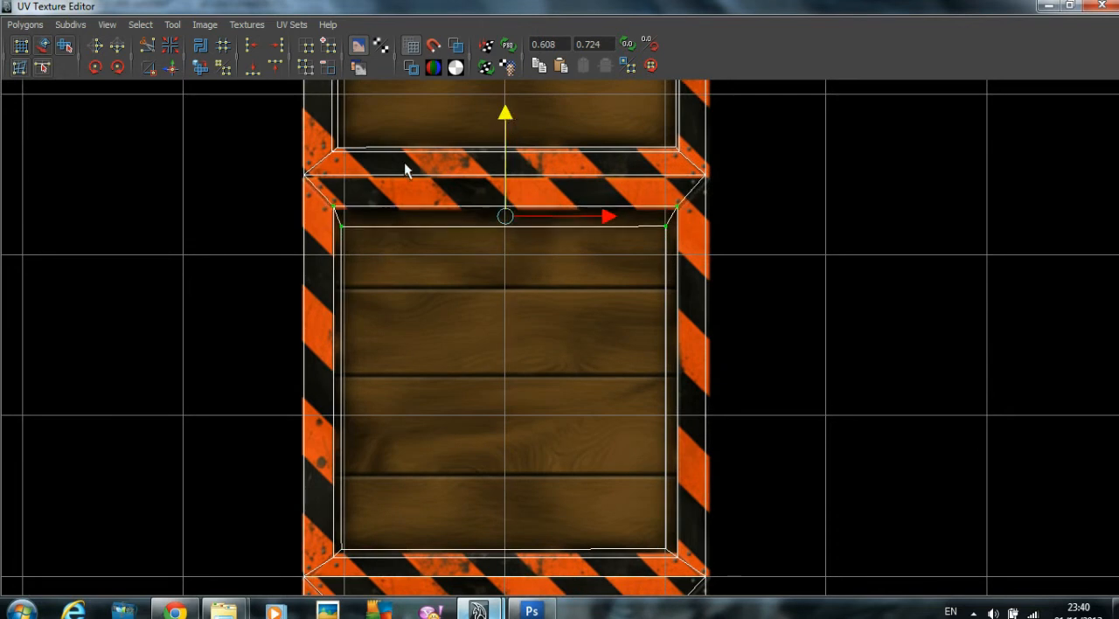
key(ctrl+z)
drag(511, 133, 513, 117)
Step: Restore the UV Texture Editor to a smaller window and examine the deselected crate's stripes and recessed wood panels from several sides
alt+right_drag(537, 141, 233, 170)
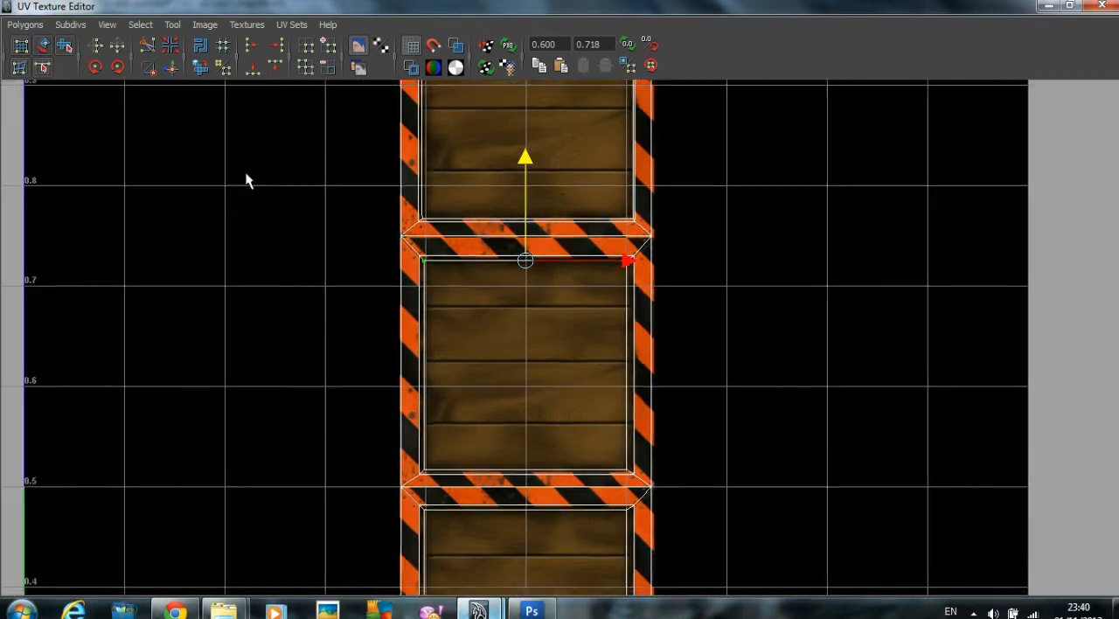
right_drag(583, 219, 640, 219)
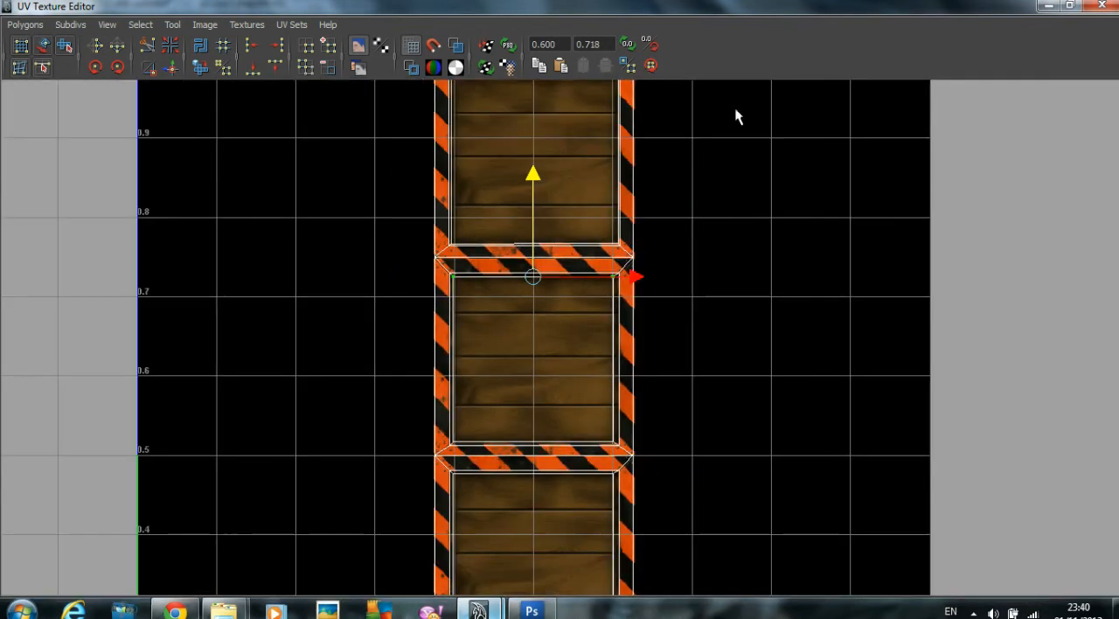
click(1067, 6)
alt+drag(566, 272, 429, 324)
right_drag(399, 262, 468, 234)
click(482, 242)
alt+drag(482, 242, 482, 302)
scroll(390, 303, up, 3)
alt+drag(390, 303, 503, 324)
alt+drag(262, 303, 226, 300)
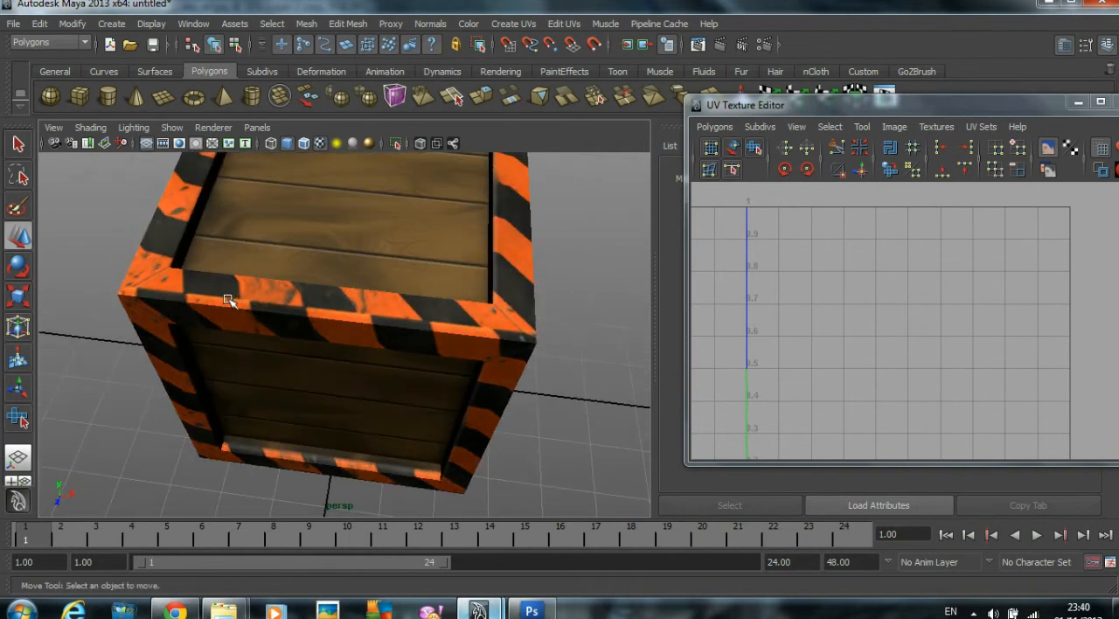
alt+drag(322, 305, 434, 240)
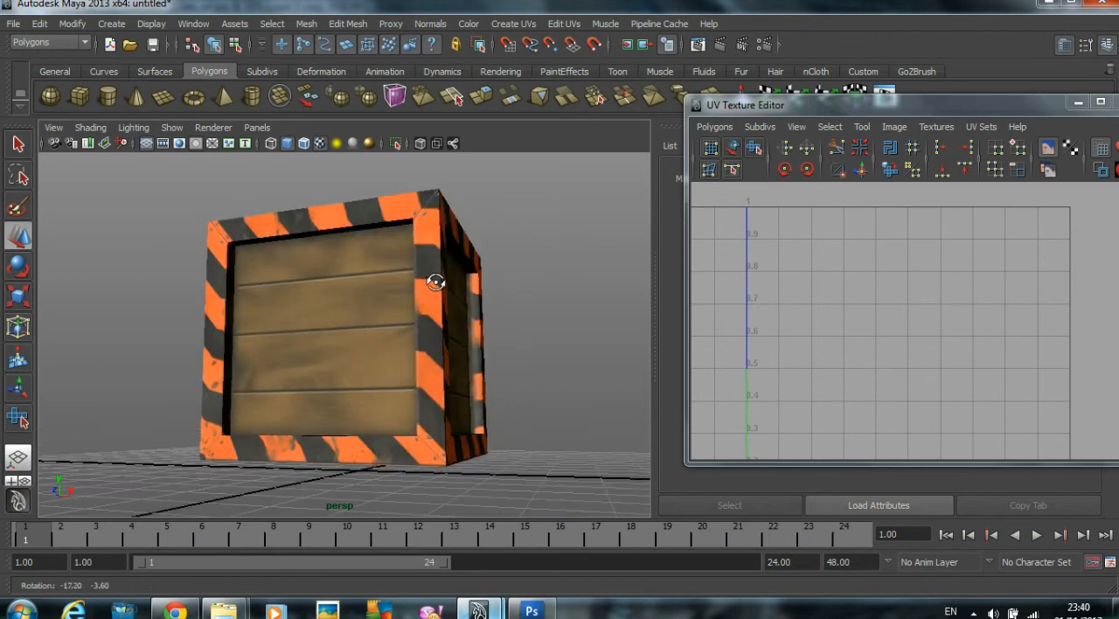
alt+drag(376, 280, 472, 323)
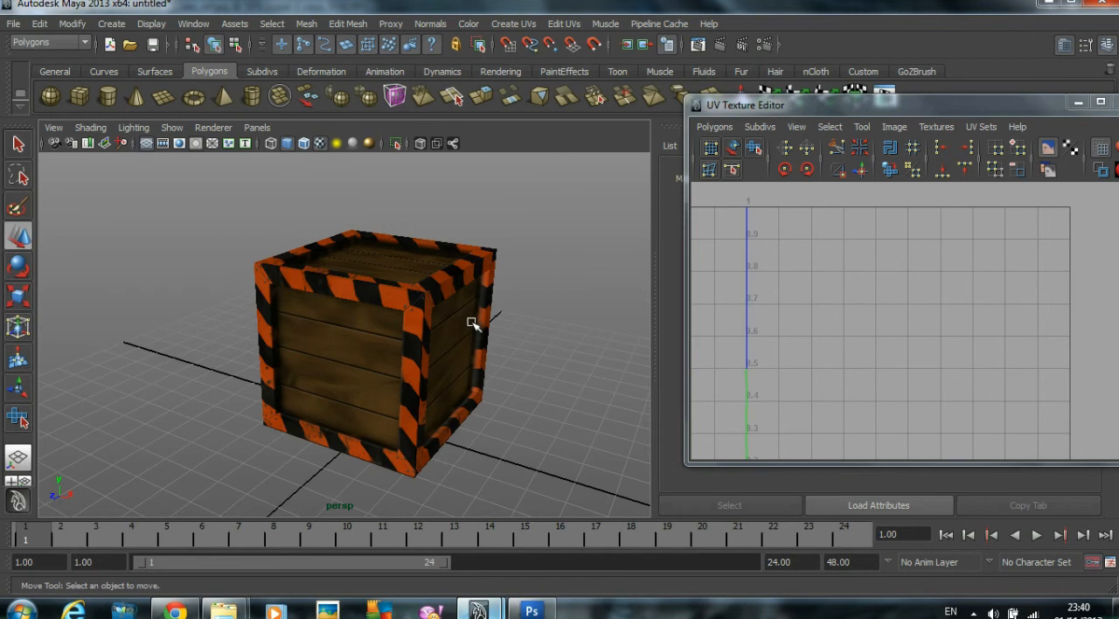